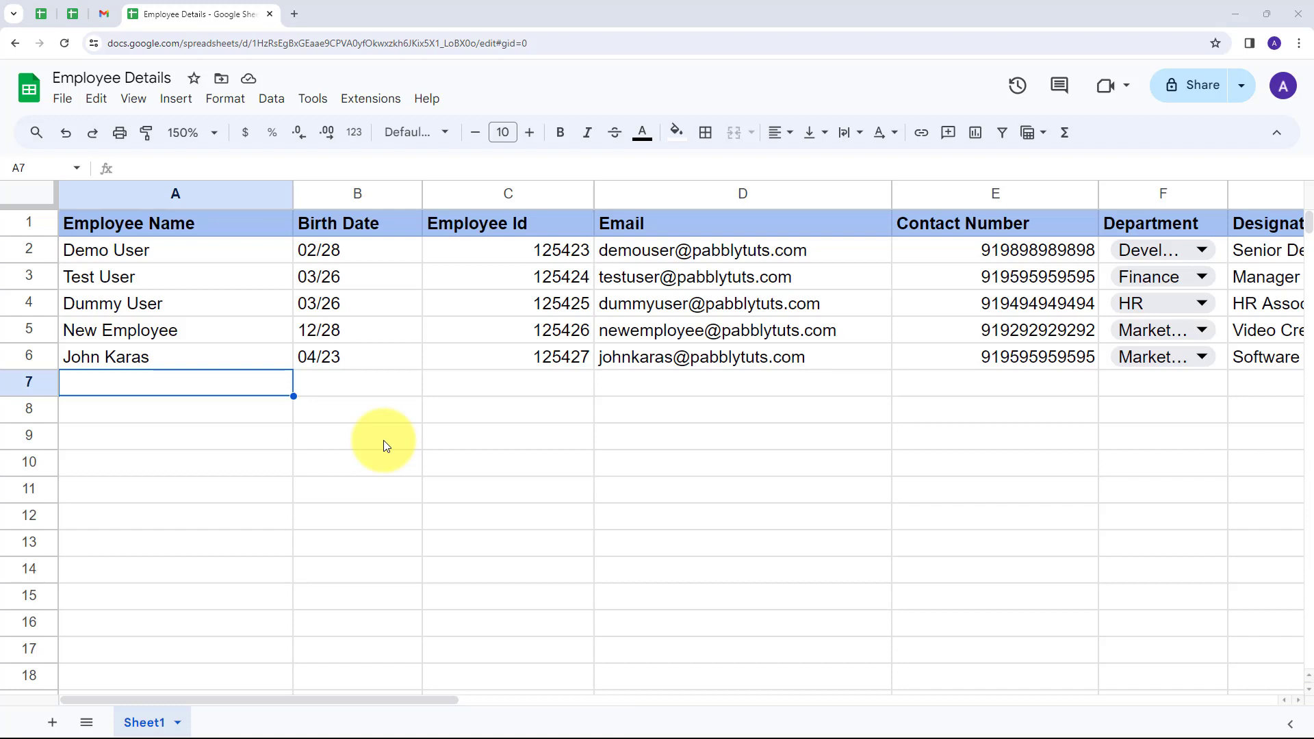
Open the Pabbly Connect website, pabbly.com/connect, in a new browser tab
left_click(294, 14)
type("p")
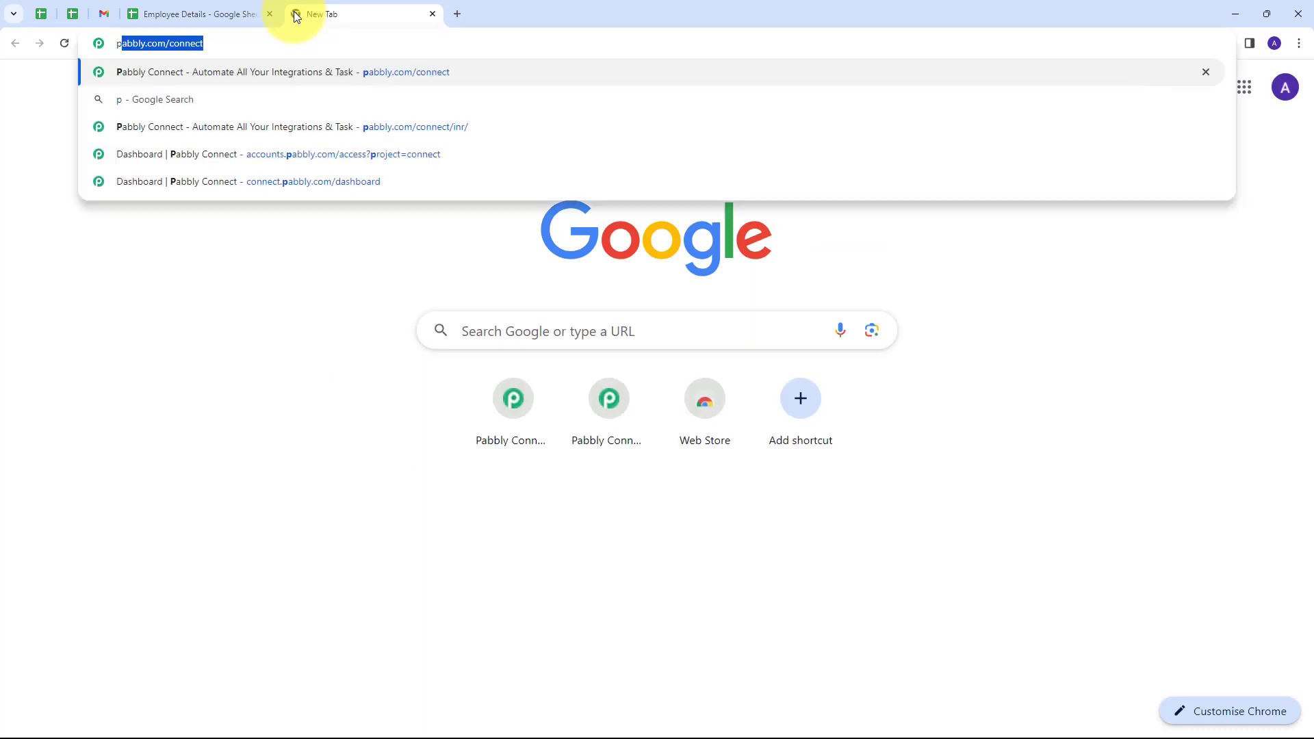
type("abbly.com")
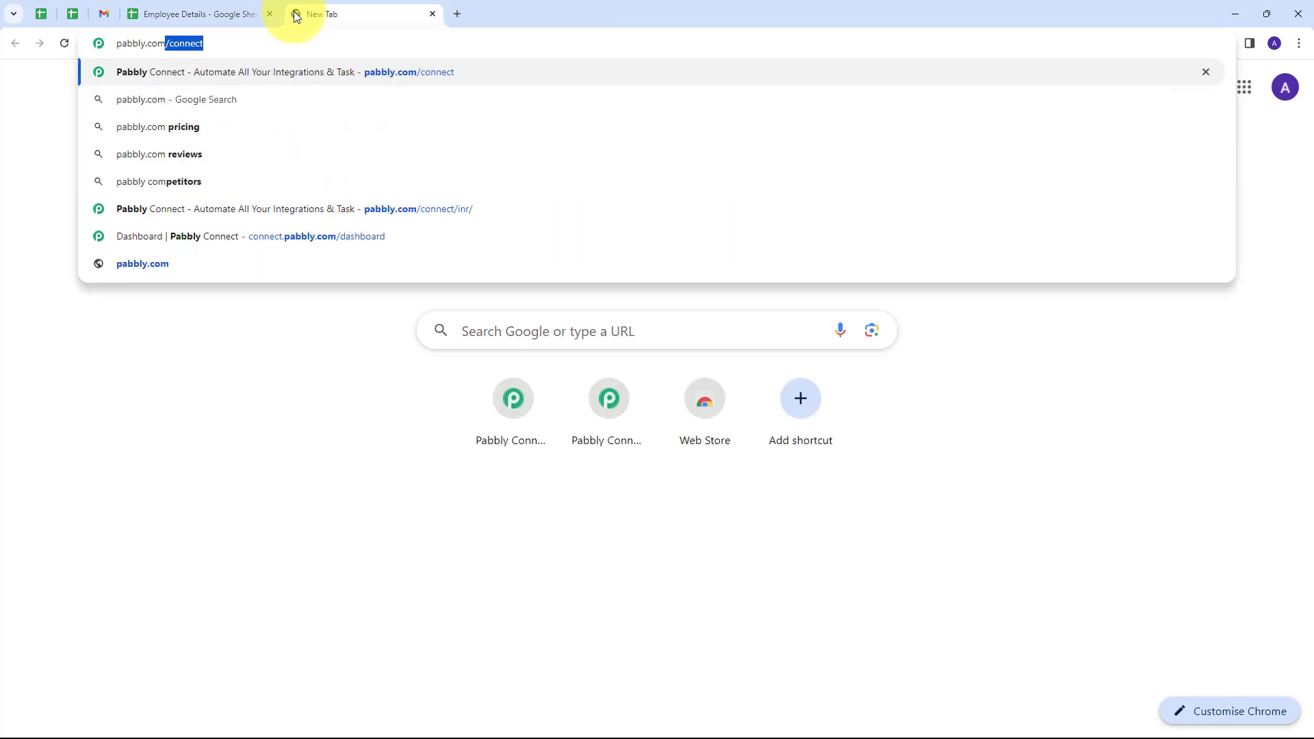
key("Return")
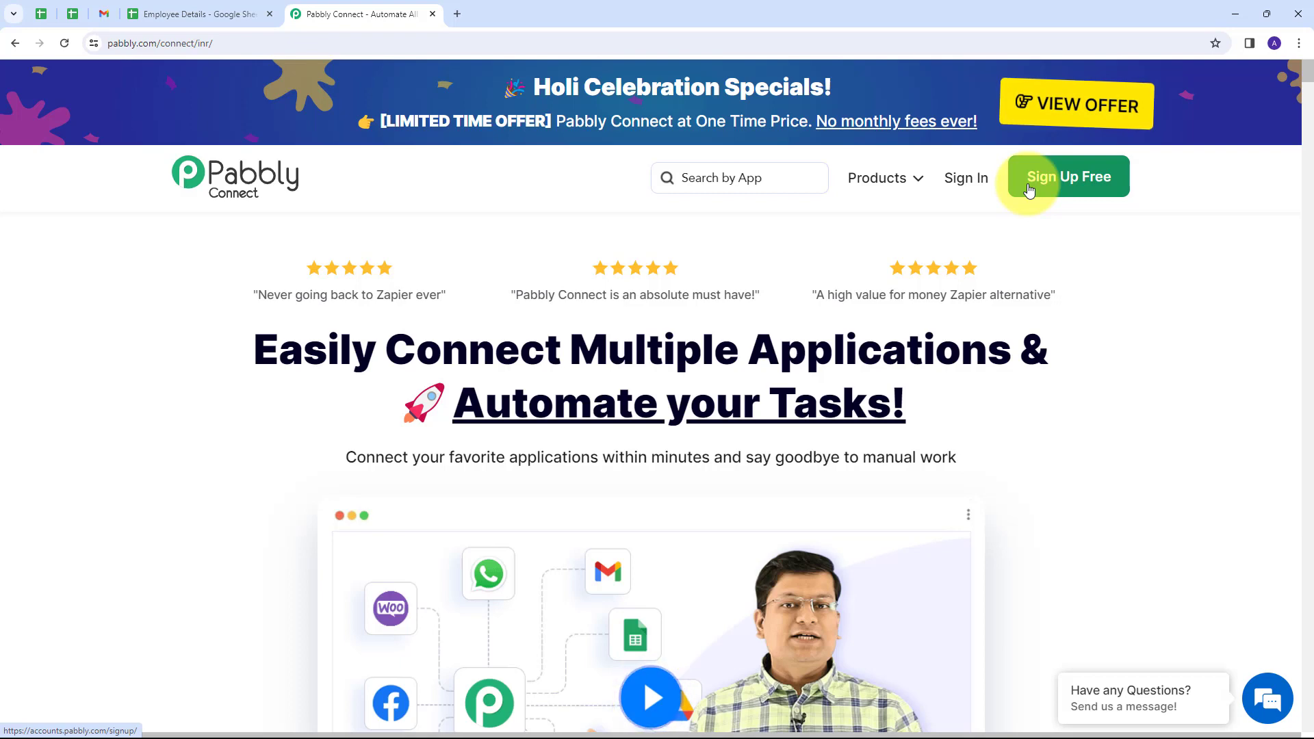
Sign in to the Pabbly account and access the Pabbly Connect application
left_click(965, 179)
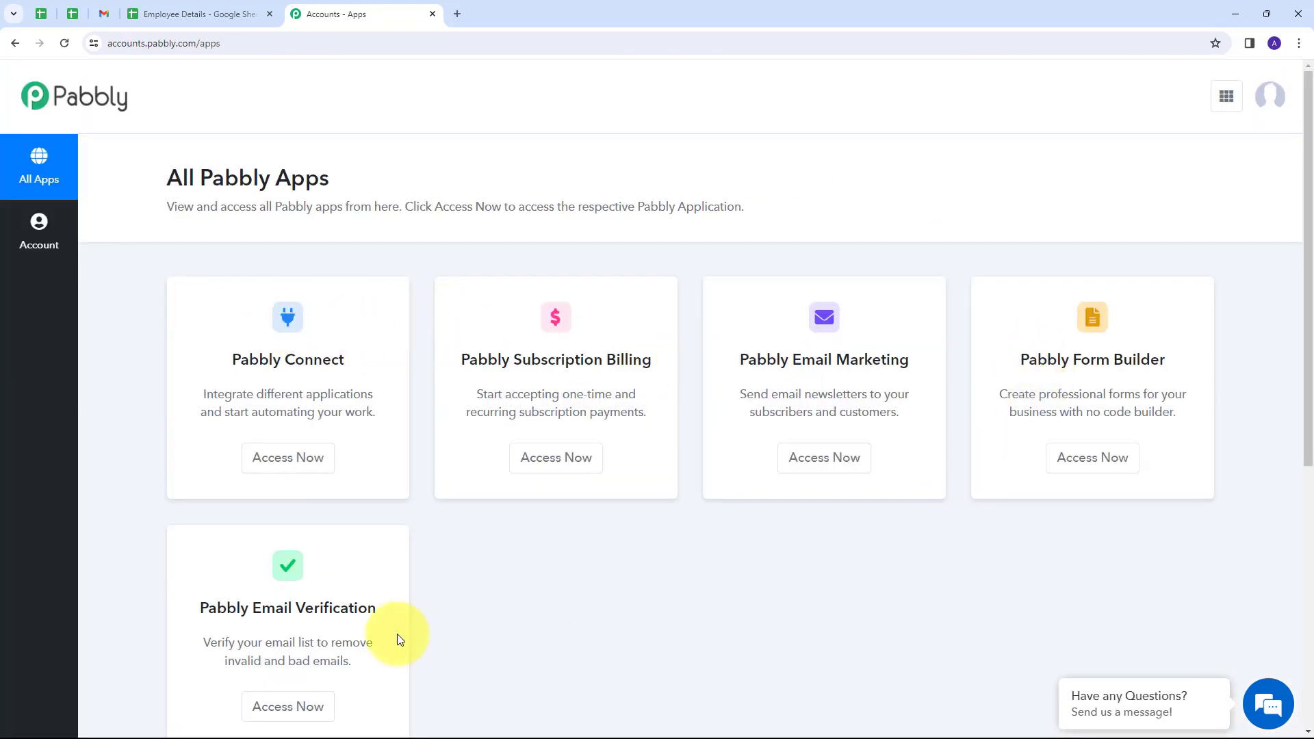
scroll(399, 638, "down", 1)
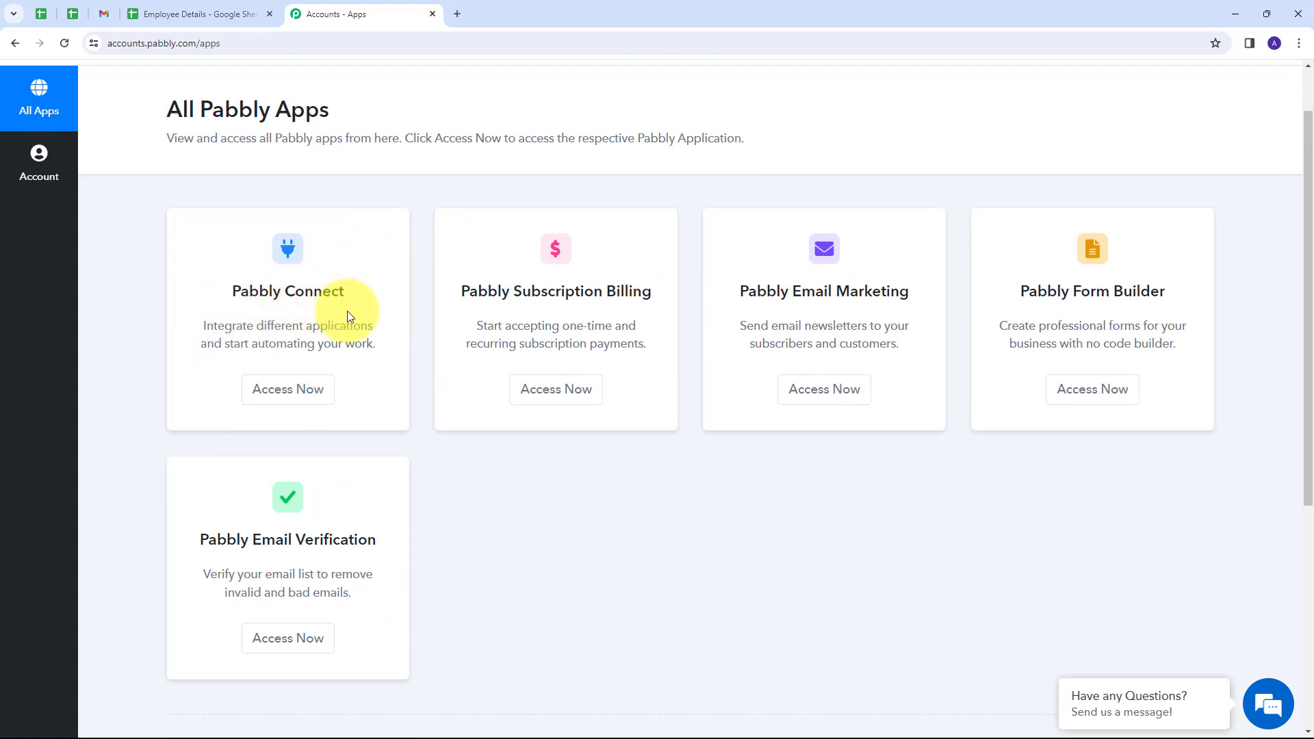
left_click(280, 401)
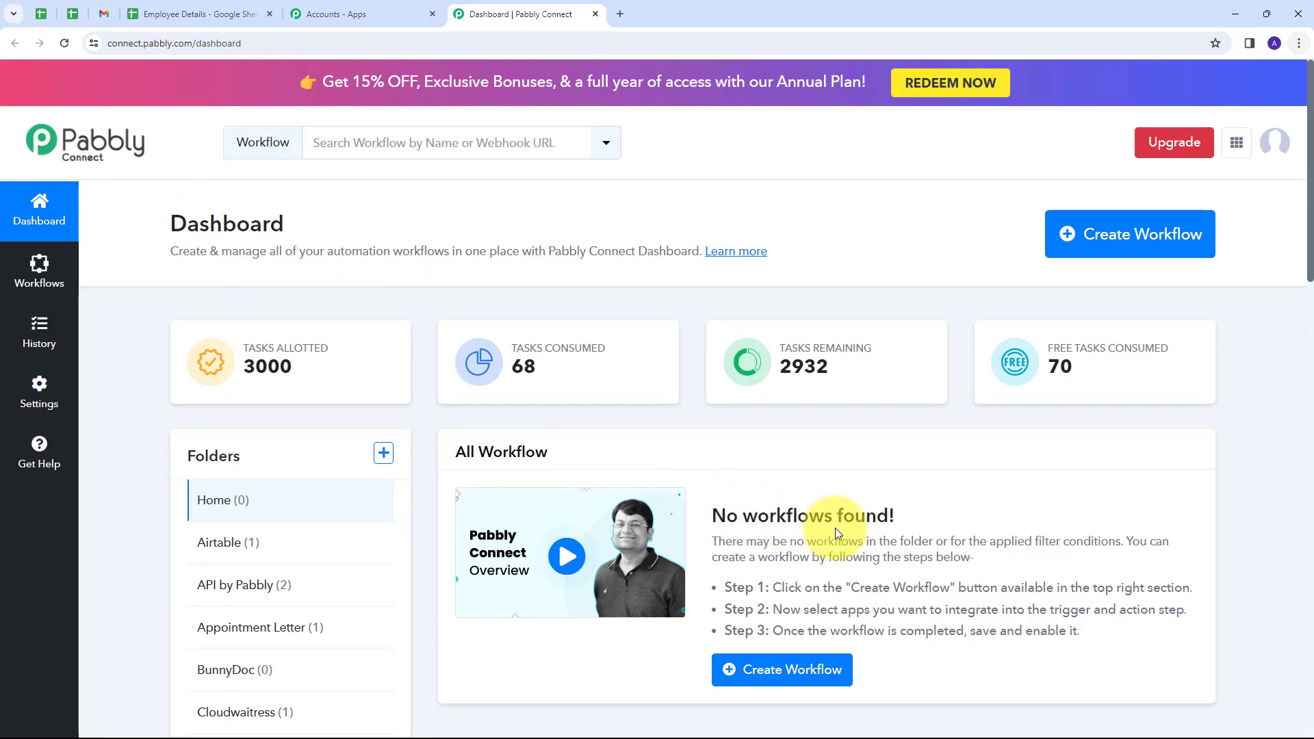
Create a workflow in the HR folder with a name beginning "Automate Birthday Wishes for your Employees using Google"
mouse_move(197, 441)
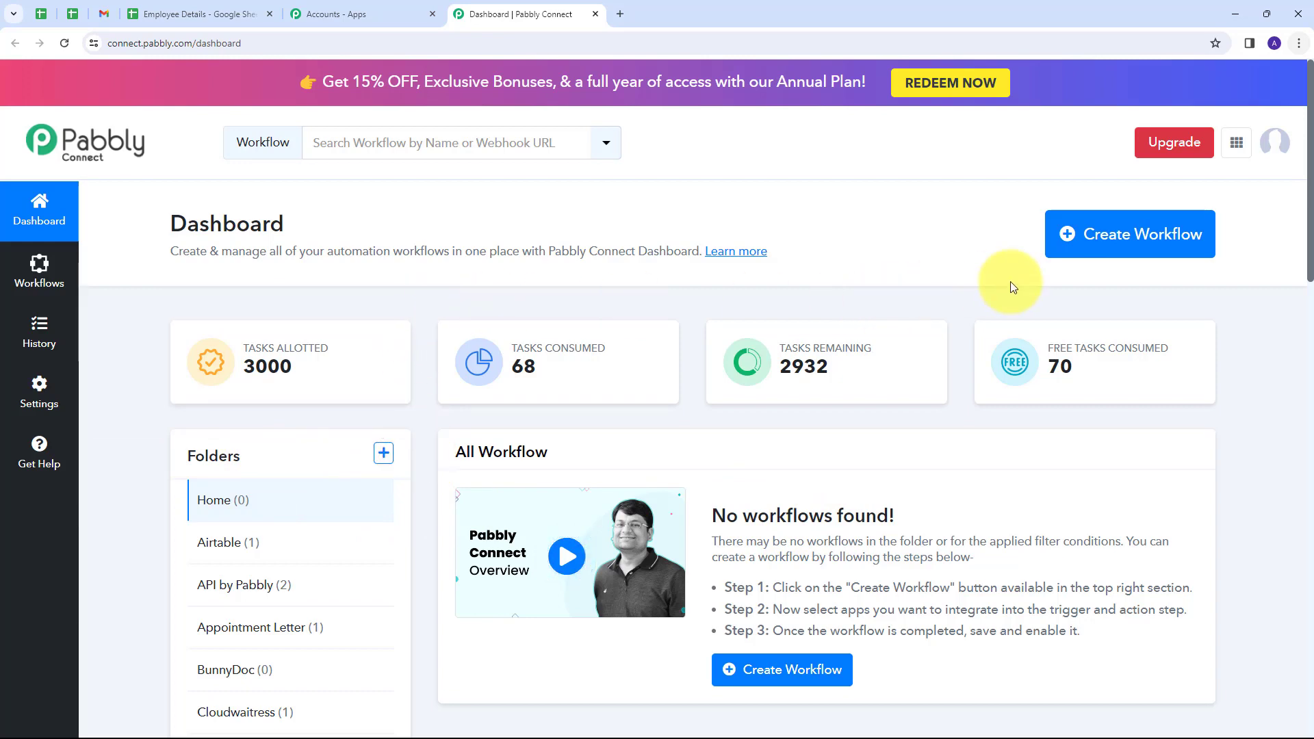
left_click(1077, 245)
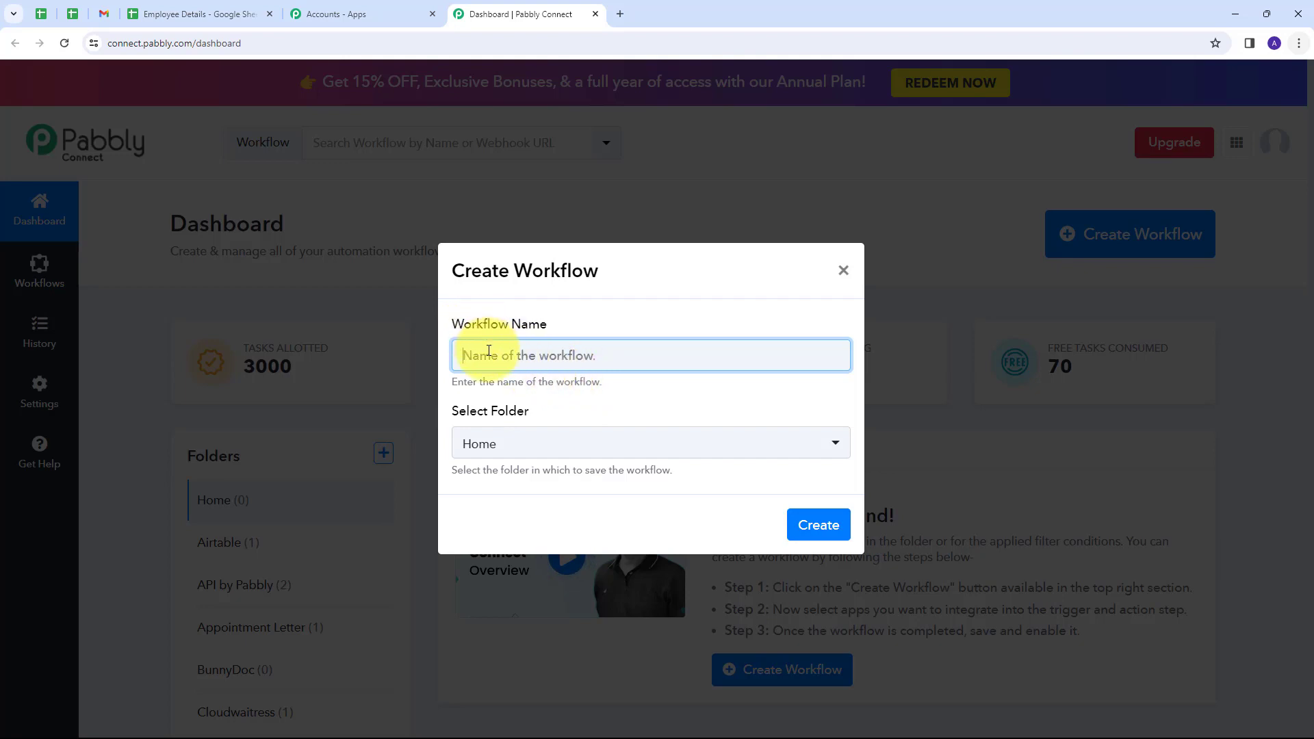
key("ctrl+v")
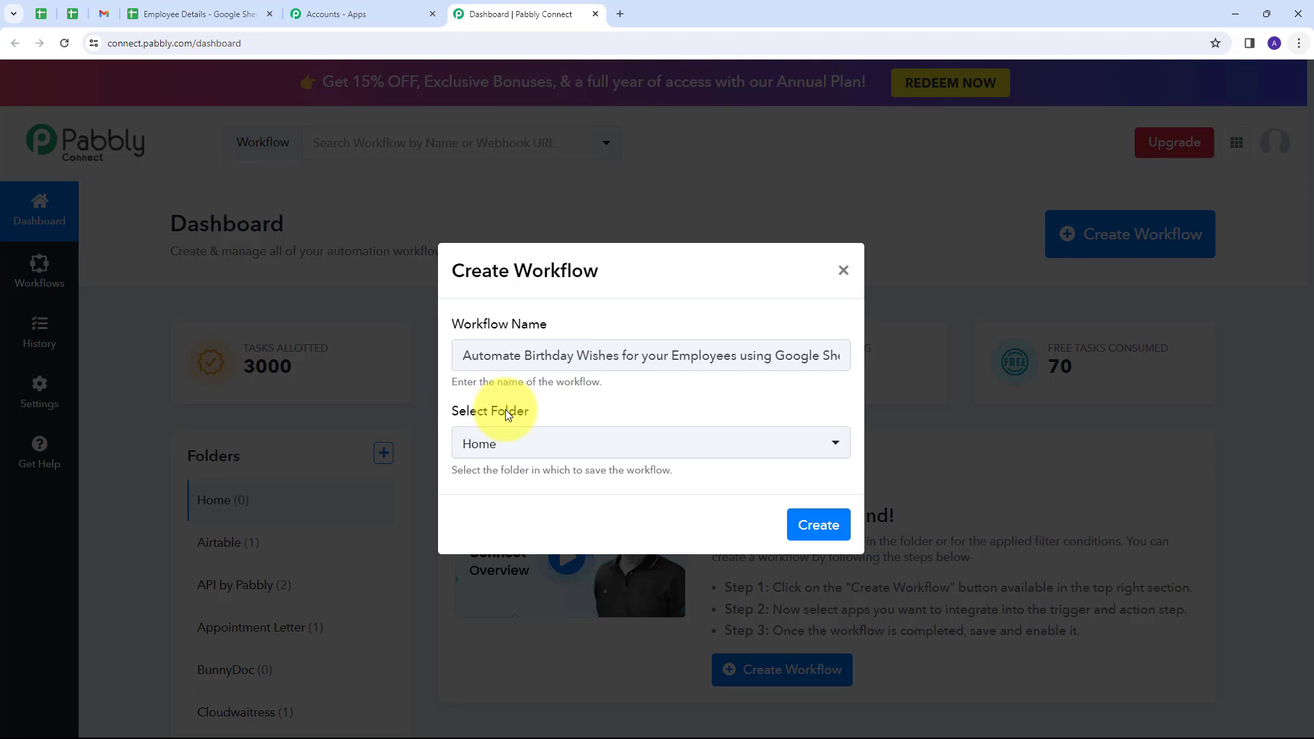
left_click(730, 446)
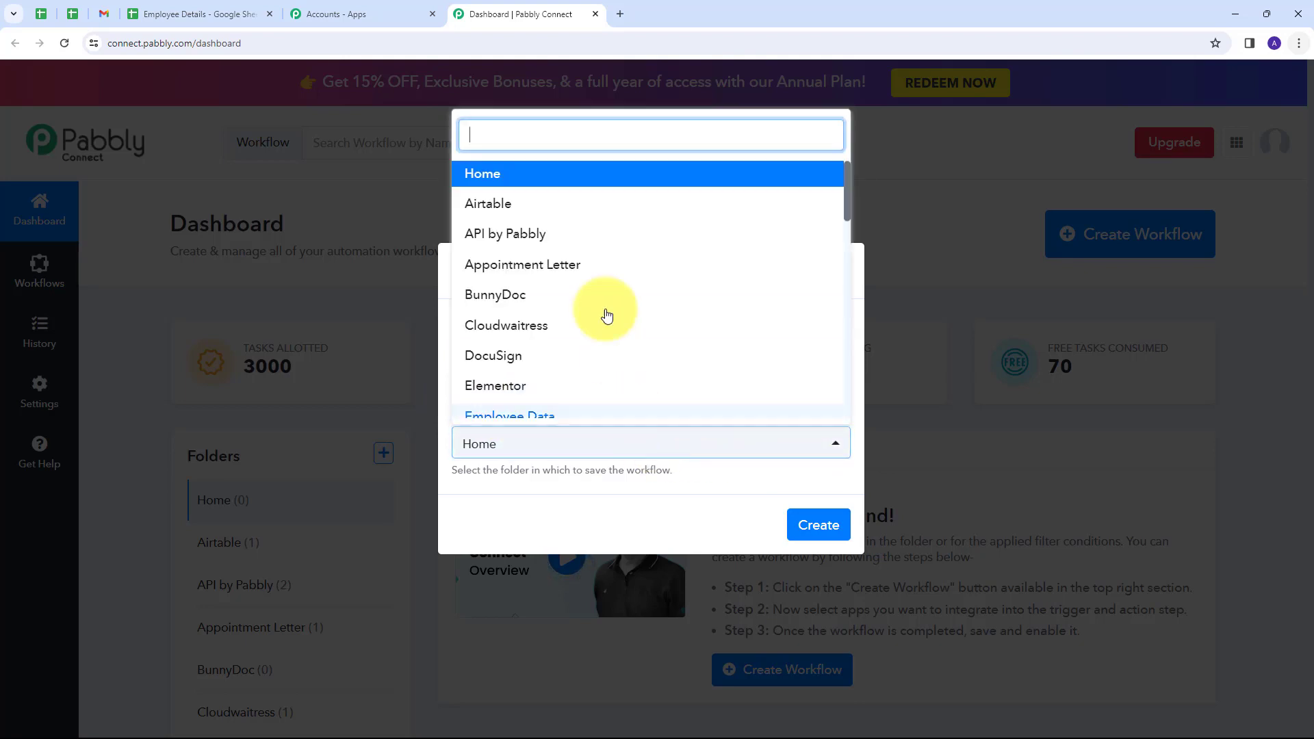
scroll(613, 282, "down", 3)
scroll(613, 278, "down", 2)
scroll(613, 278, "up", 2)
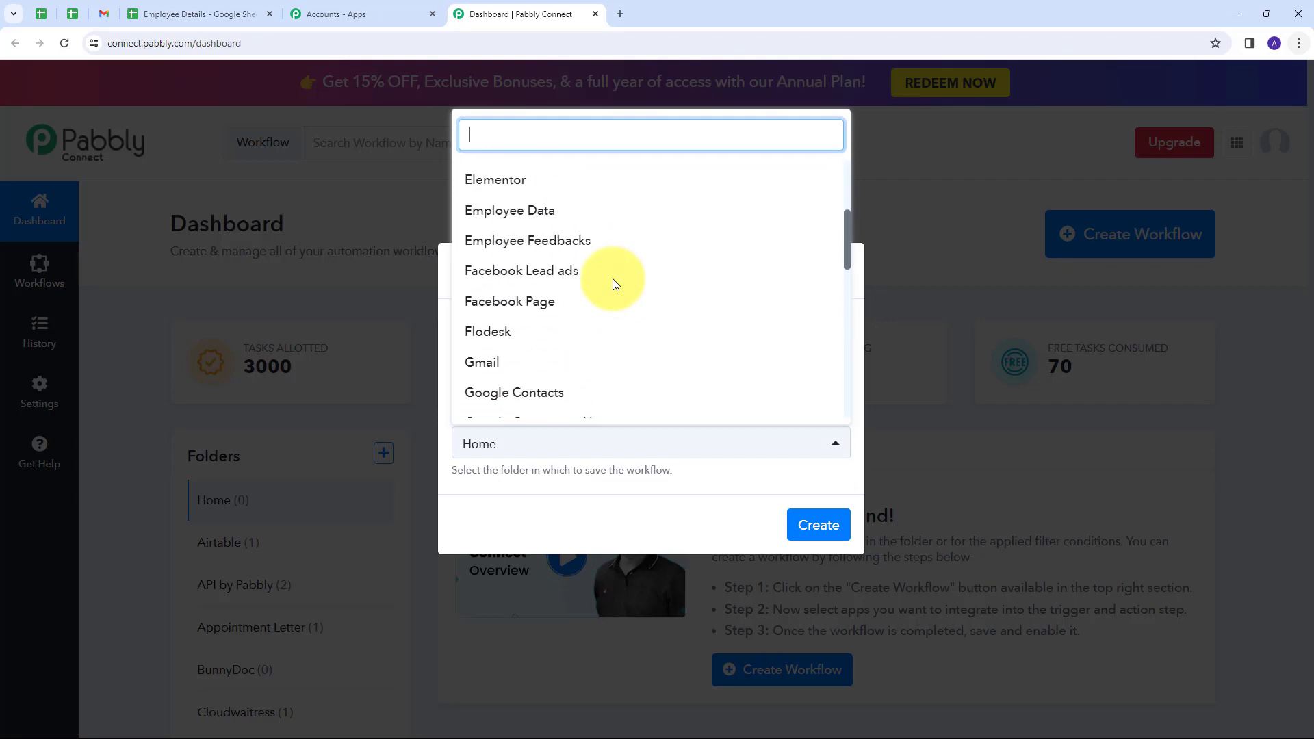
scroll(613, 277, "down", 3)
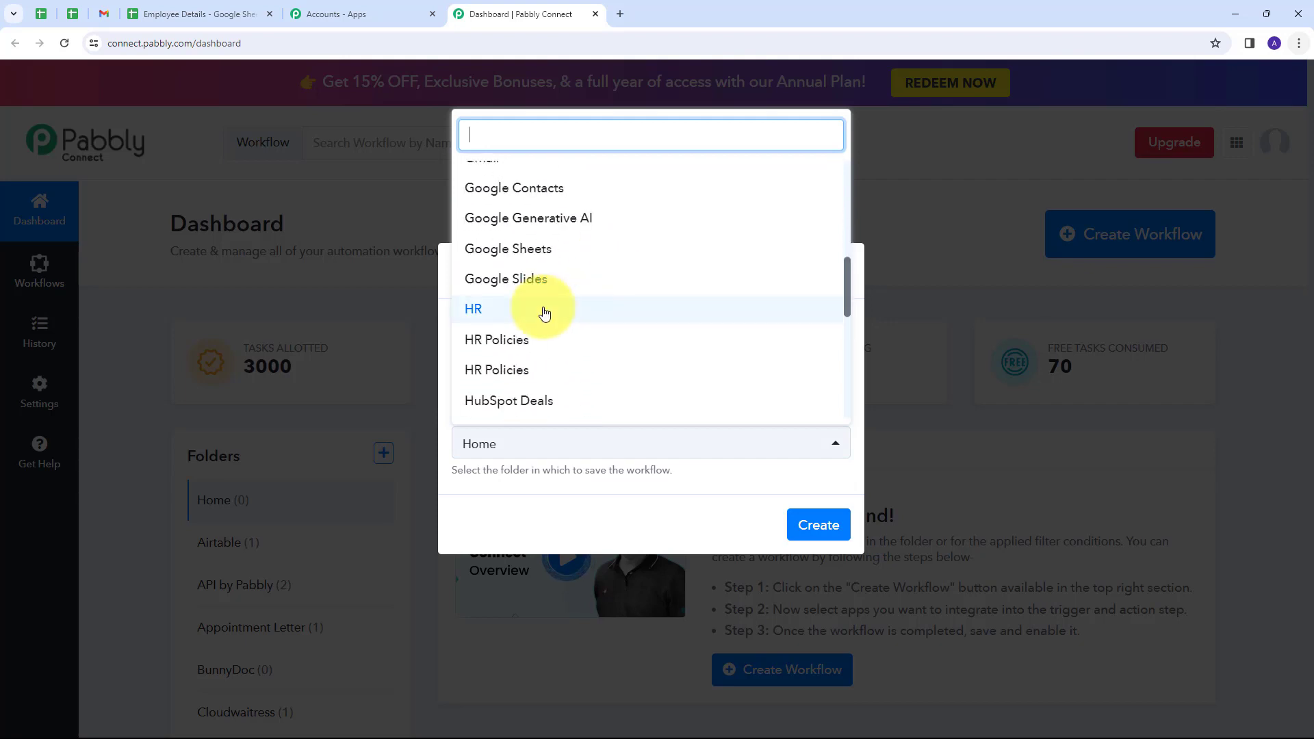
left_click(483, 315)
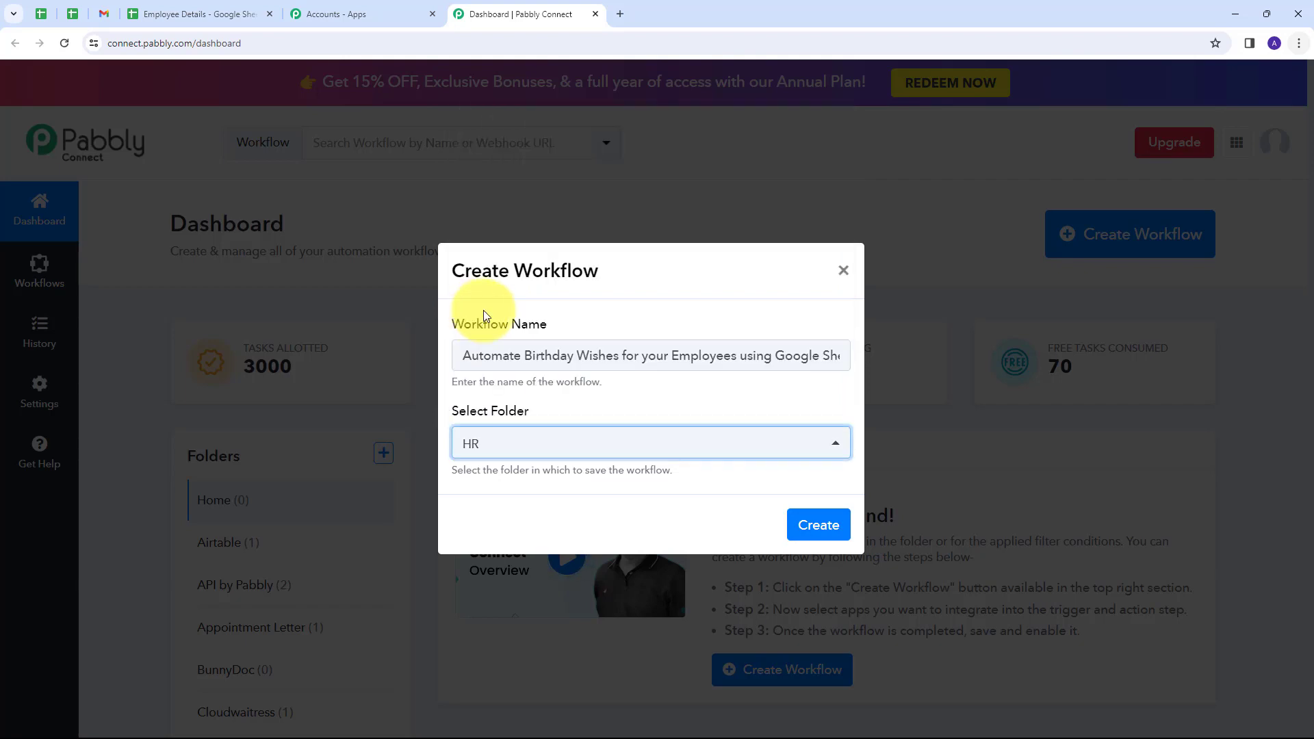
left_click(815, 525)
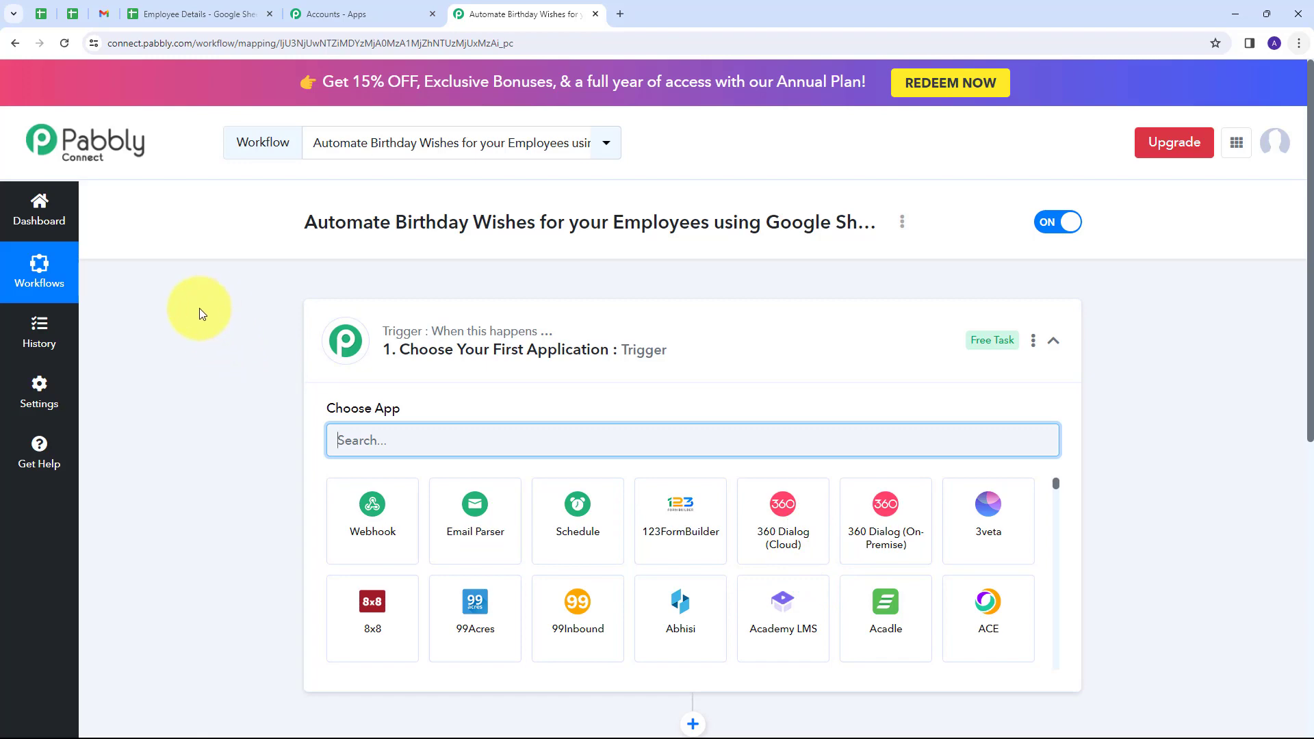
Choose Schedule by Pabbly as the trigger application of the workflow
scroll(201, 308, "down", 3)
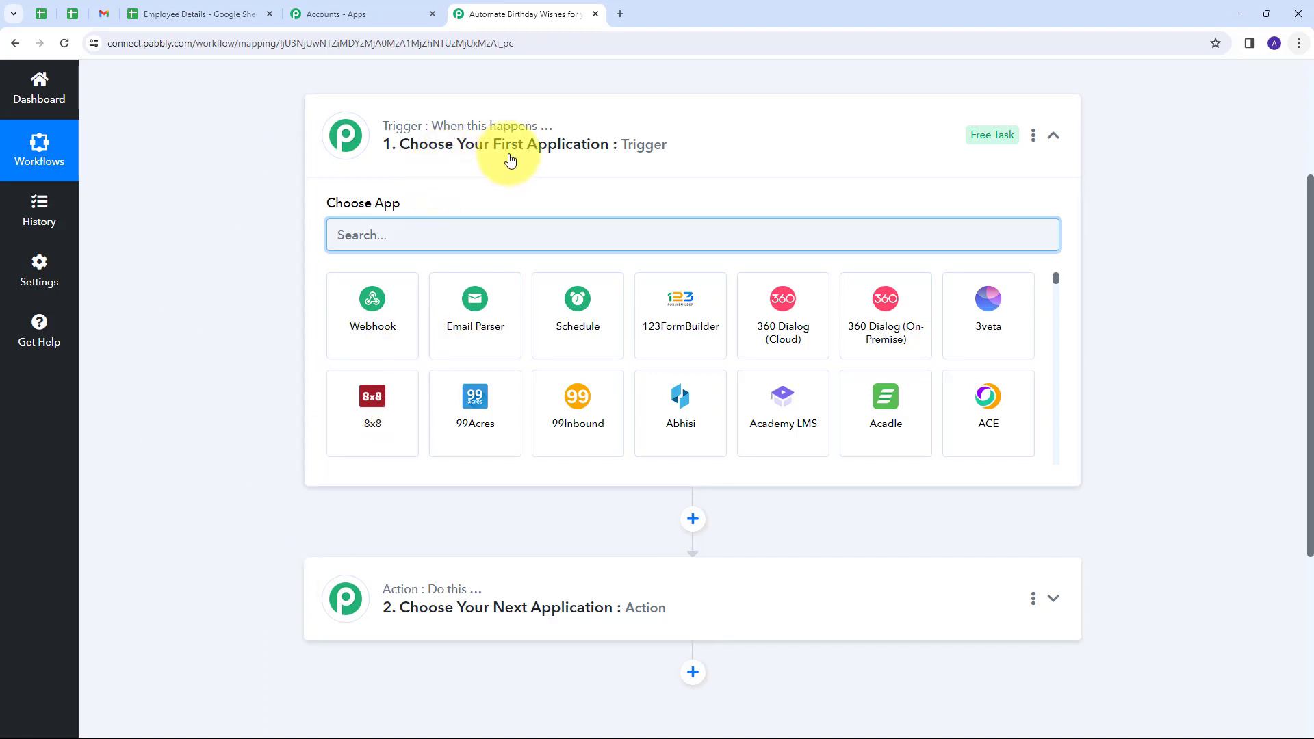
mouse_move(471, 607)
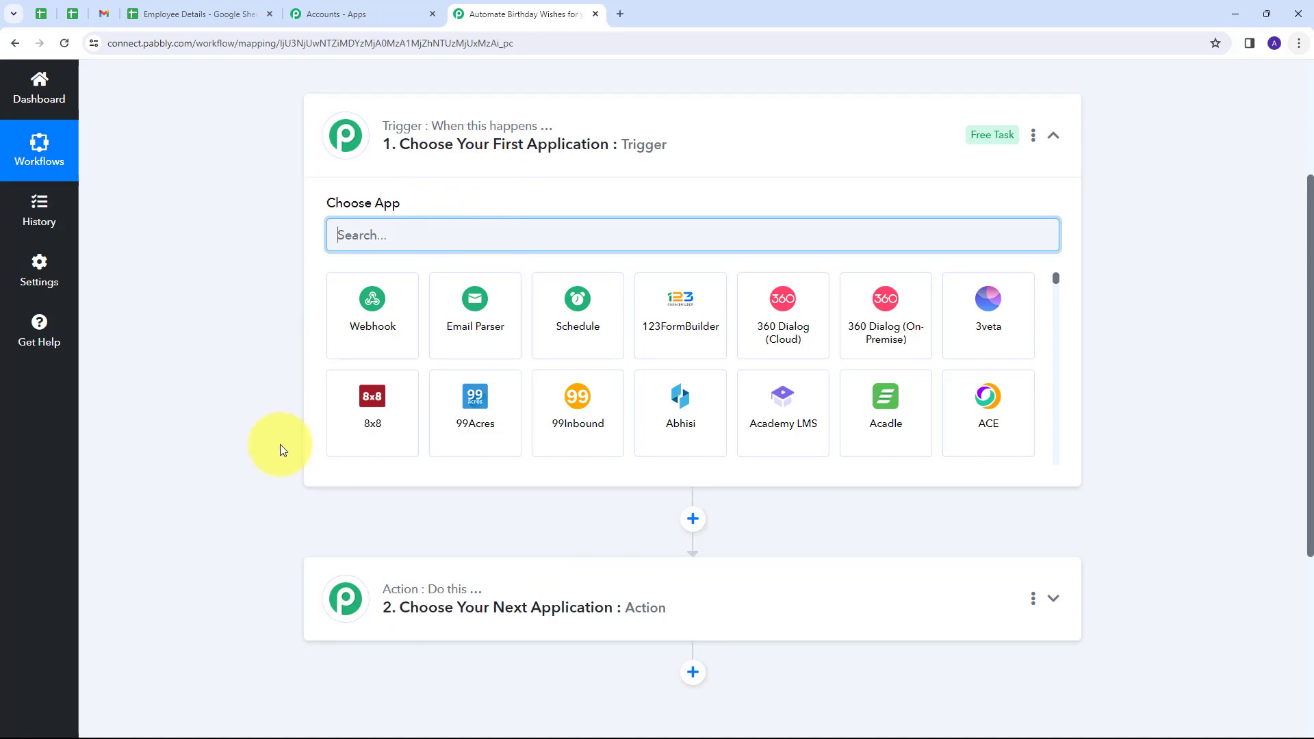
scroll(219, 397, "up", 2)
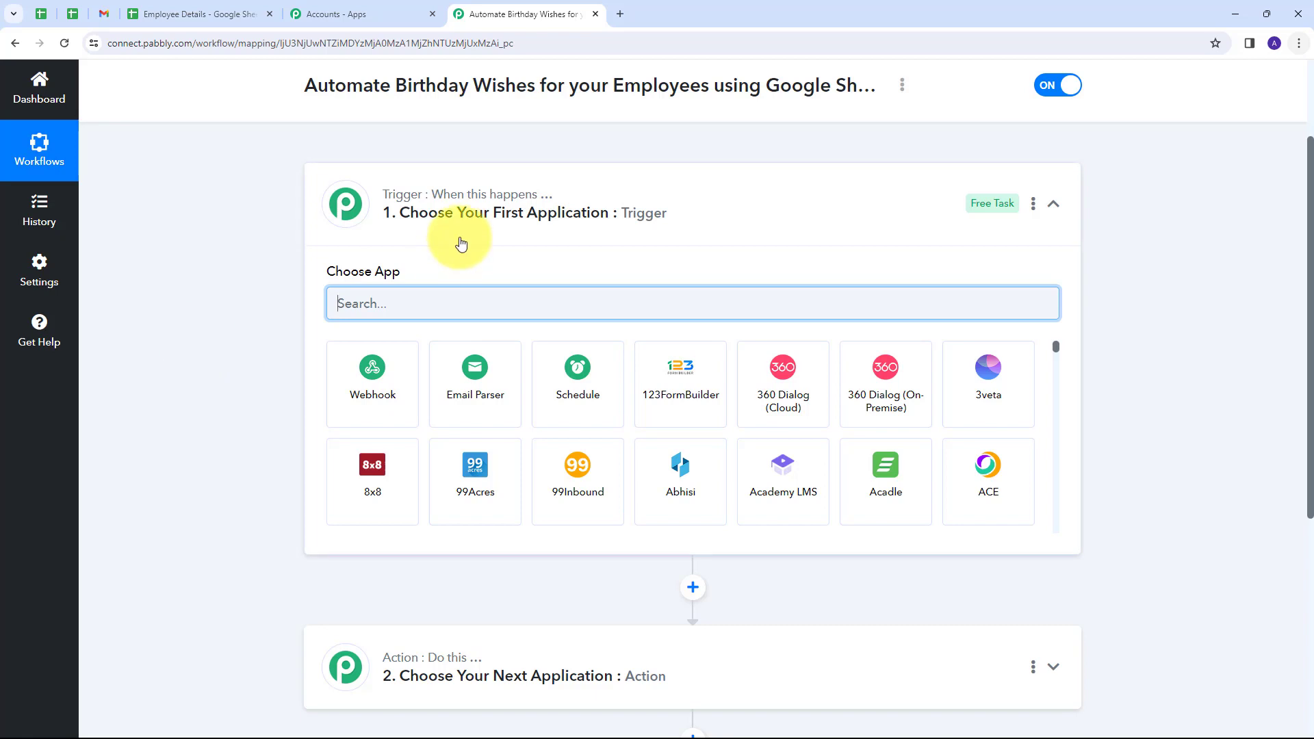
left_click(593, 385)
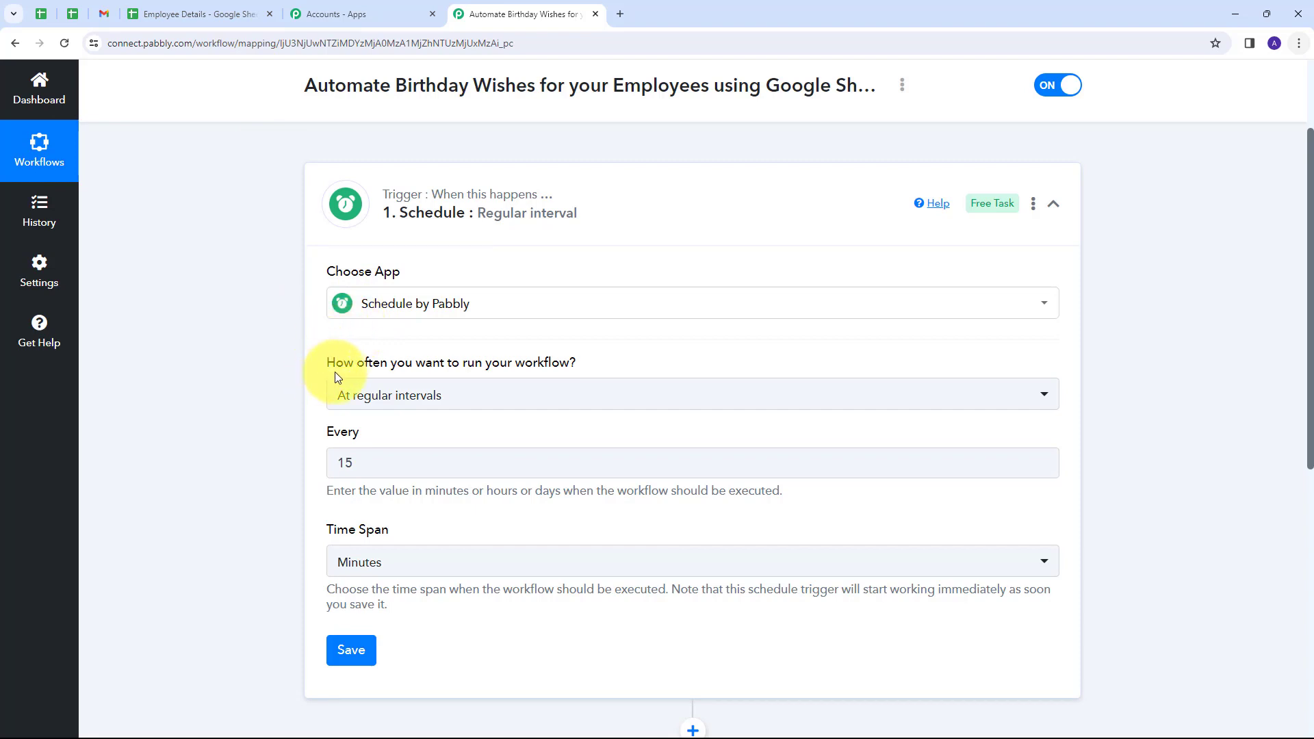
Schedule the trigger to run the workflow every day at 12:00 and save it
left_click(1043, 394)
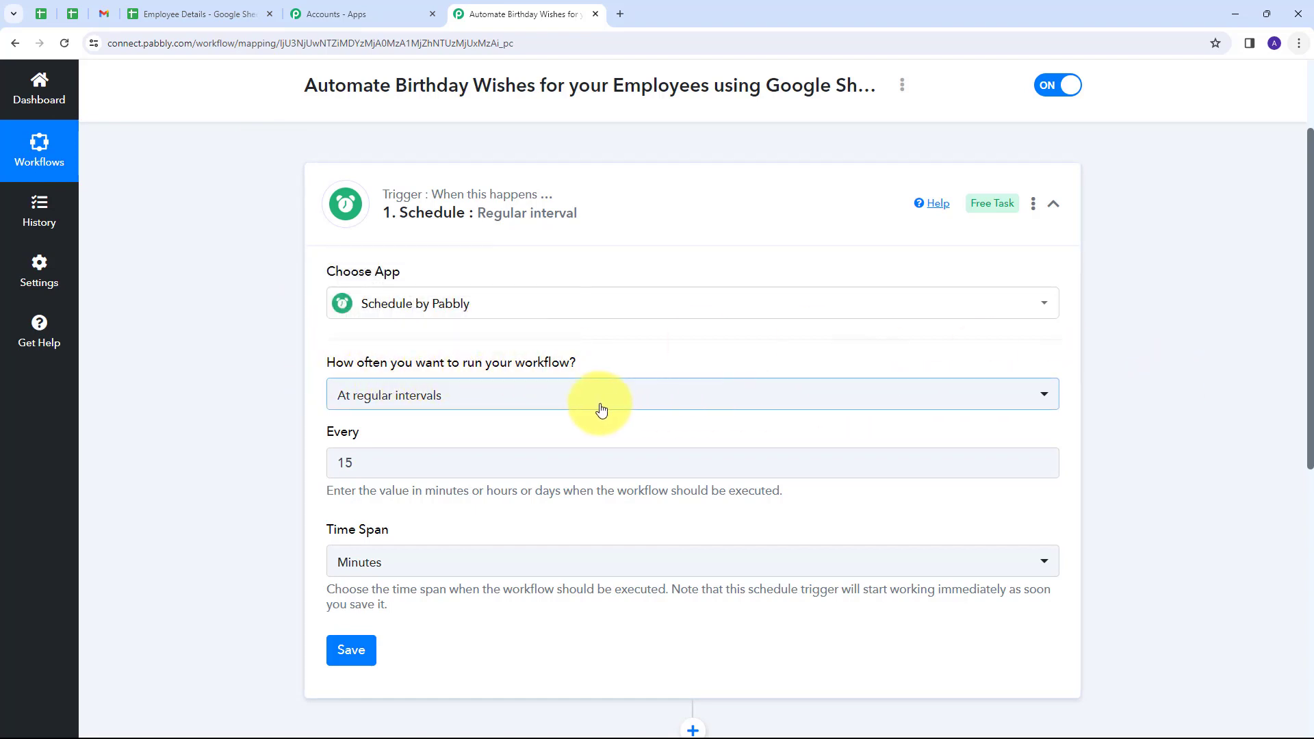
left_click(585, 405)
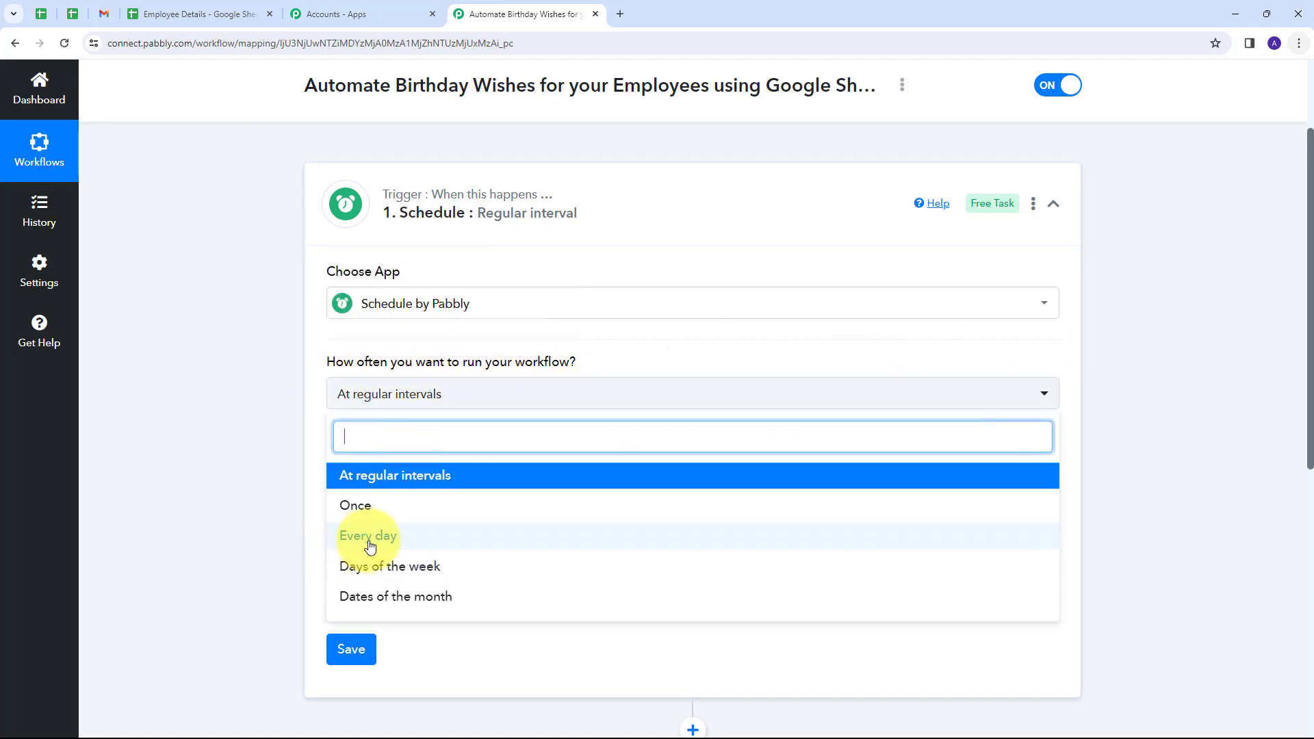
left_click(367, 538)
scroll(363, 390, "down", 1)
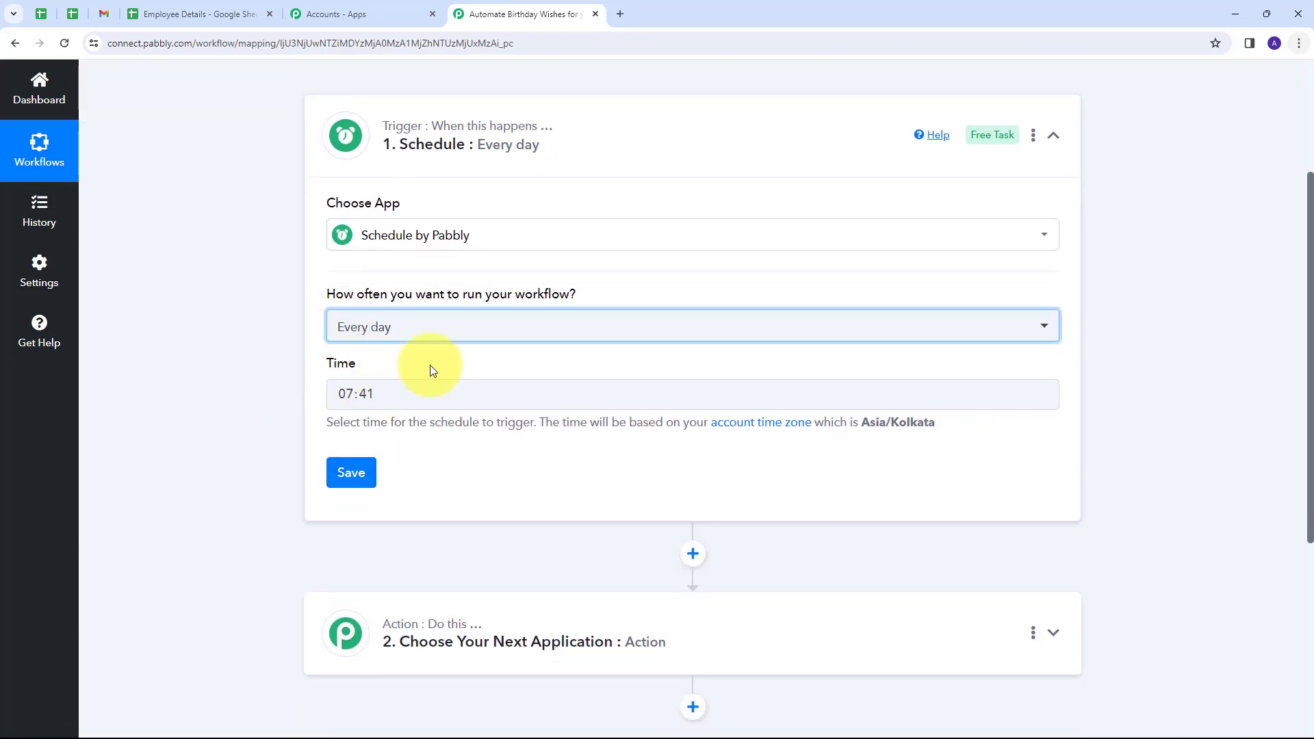
left_click(383, 397)
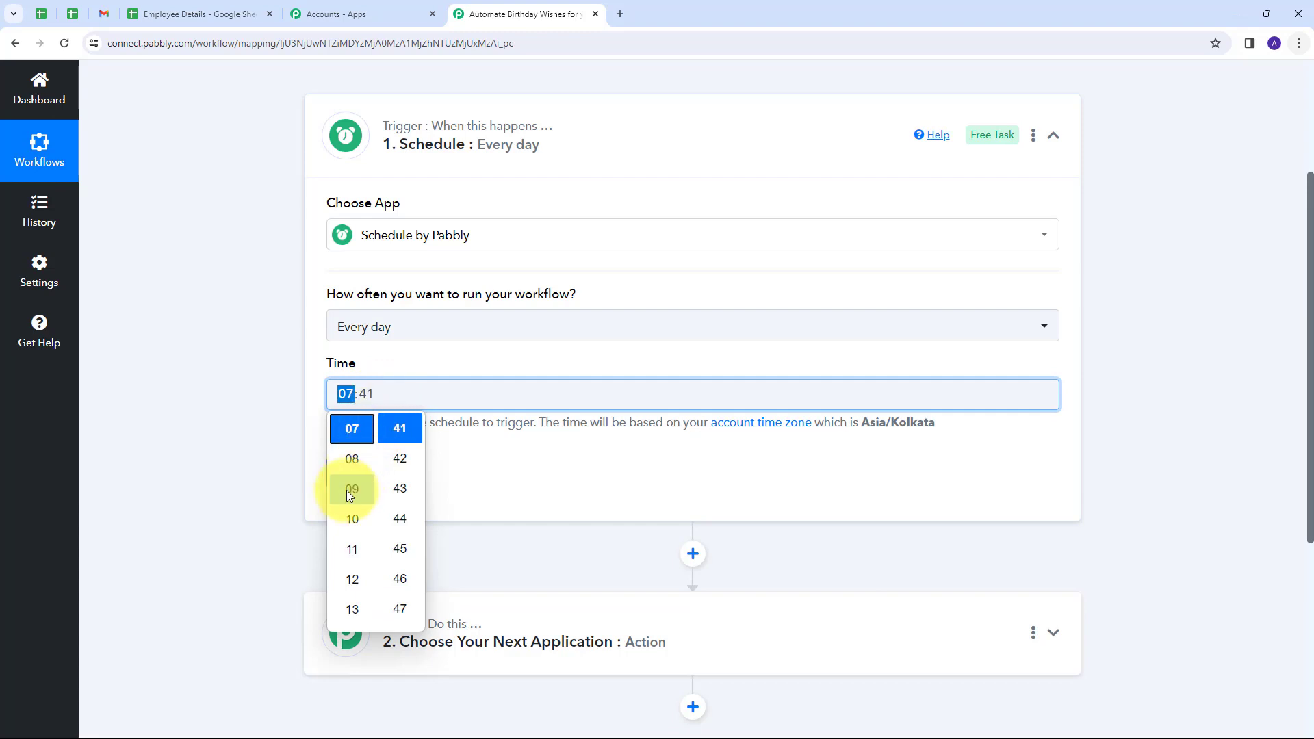
scroll(347, 490, "down", 2)
left_click(349, 395)
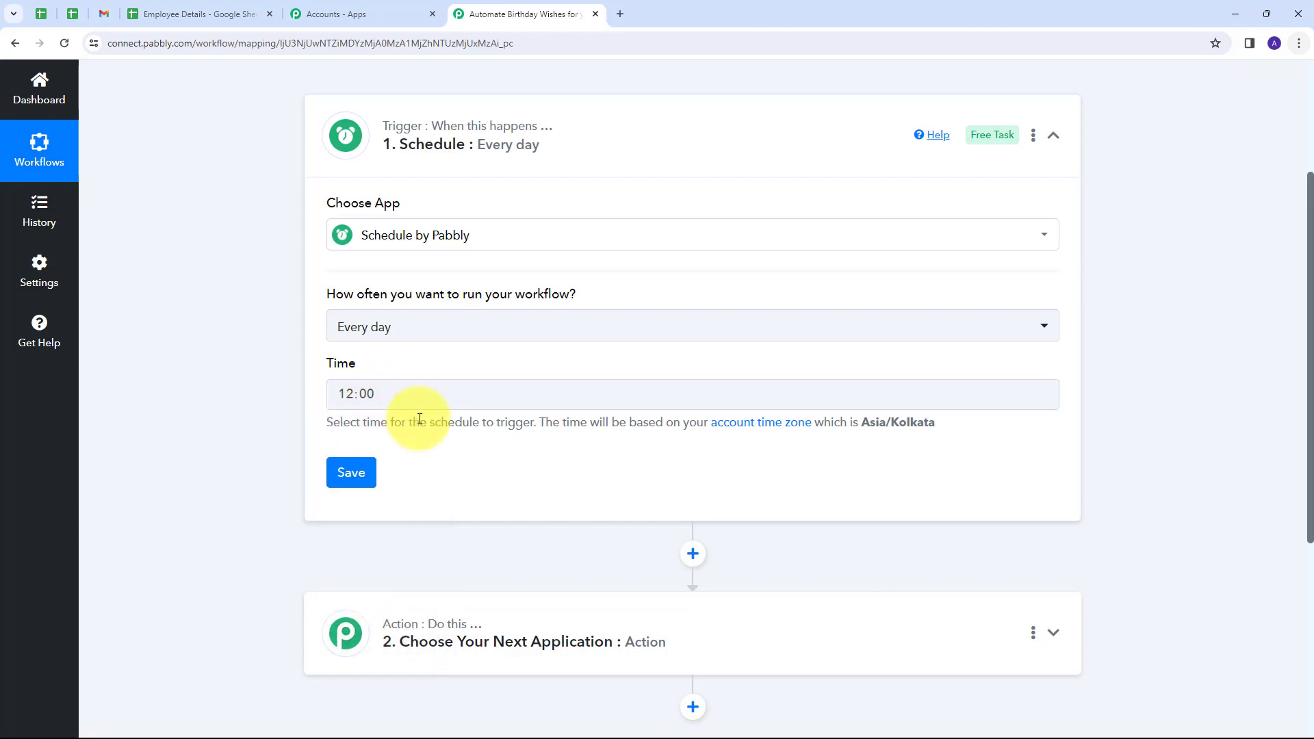
left_click(353, 476)
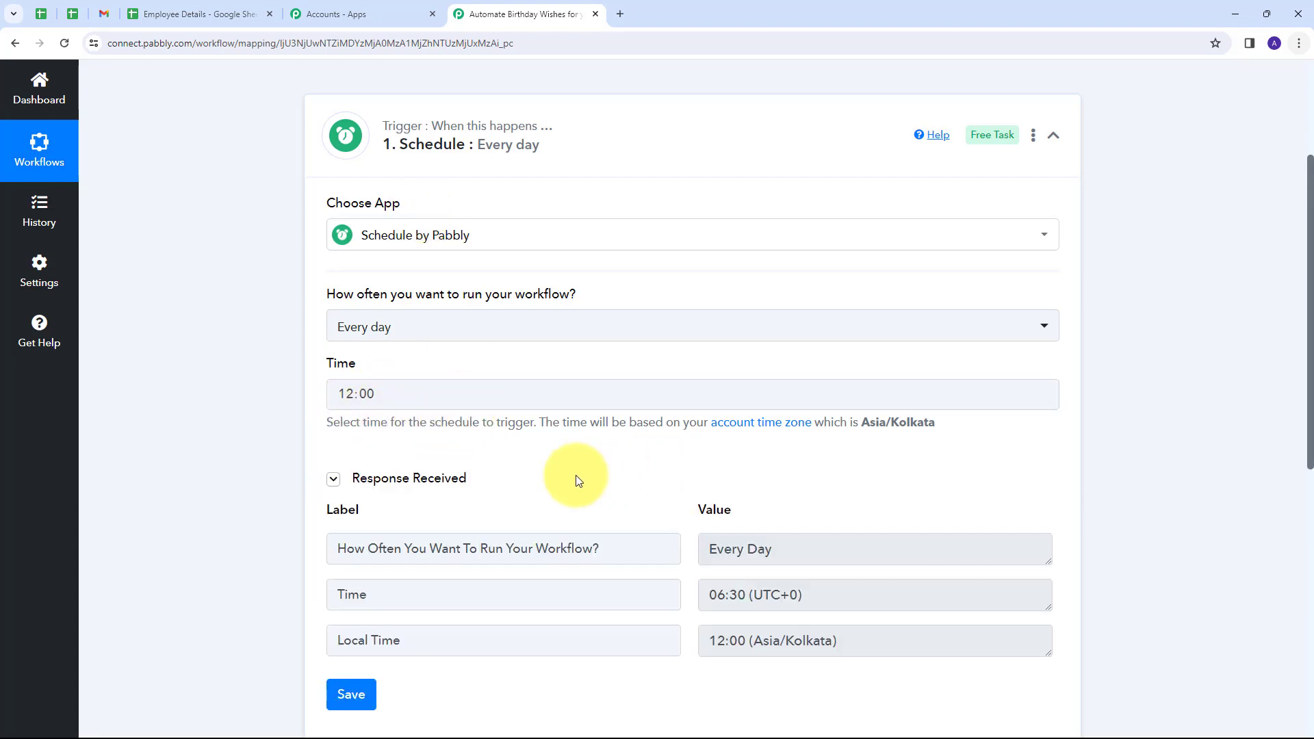
Expand the workflow's second step and choose Date/Time Formatter (Pabbly) as its action application
scroll(578, 475, "down", 1)
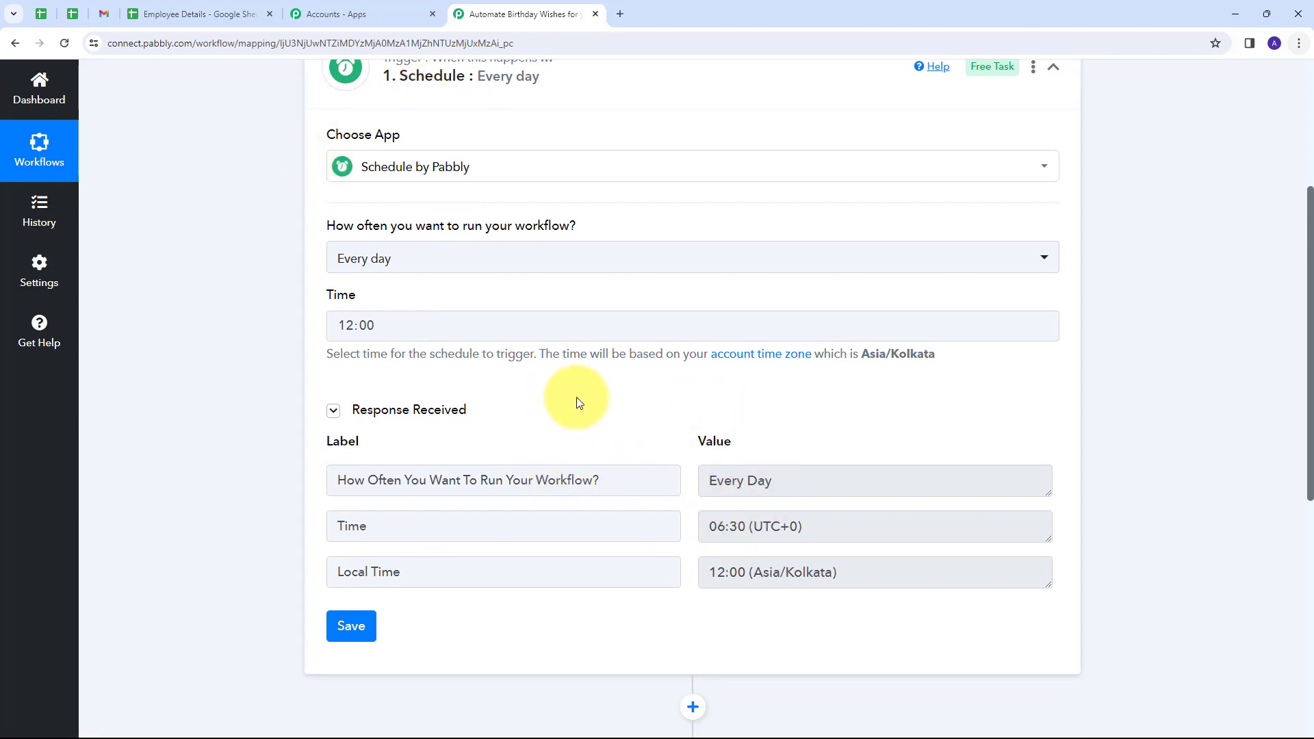
scroll(575, 479, "down", 3)
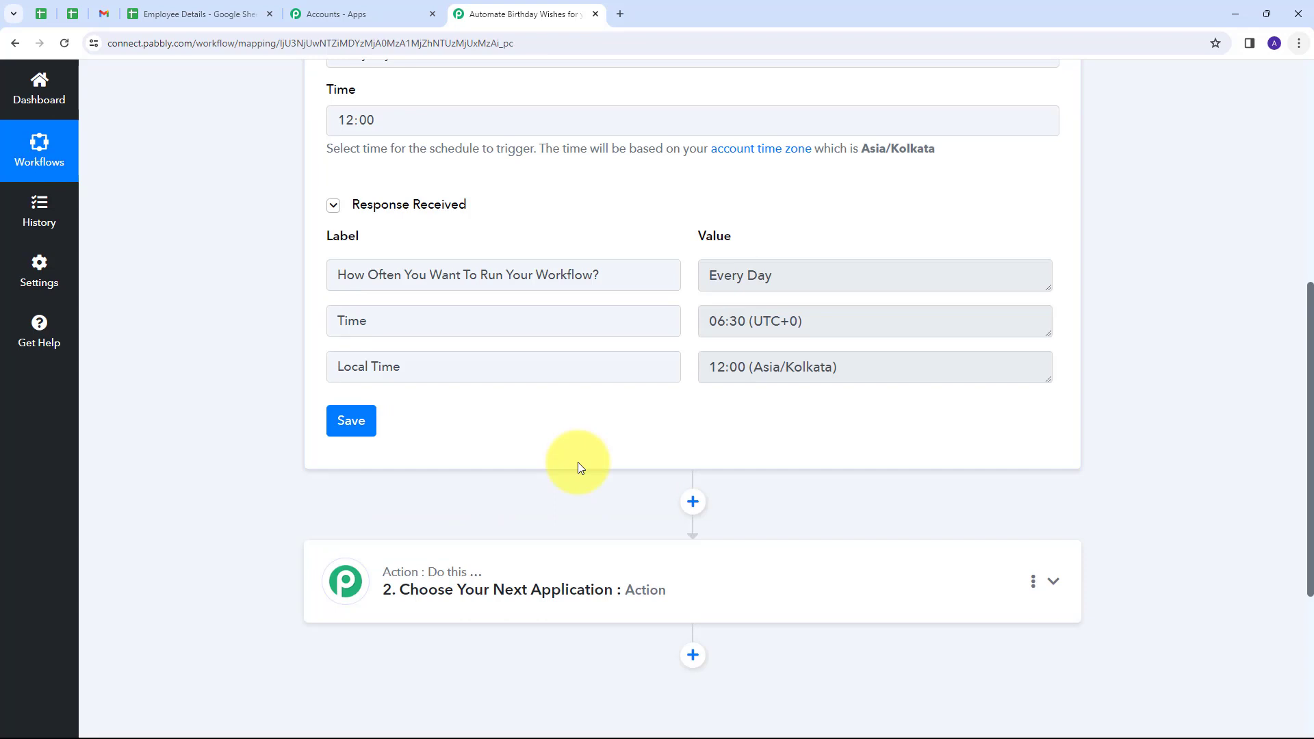
scroll(521, 347, "down", 2)
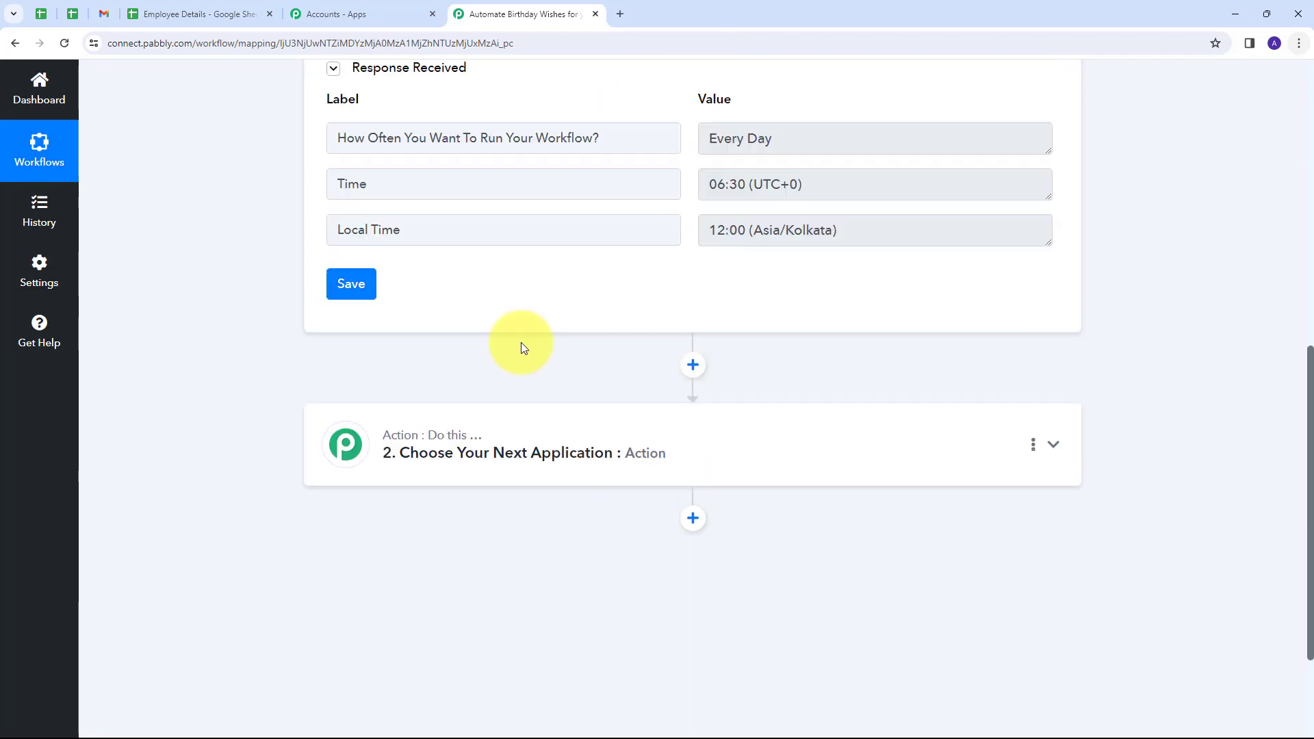
scroll(521, 347, "up", 1)
scroll(505, 413, "down", 1)
left_click(880, 448)
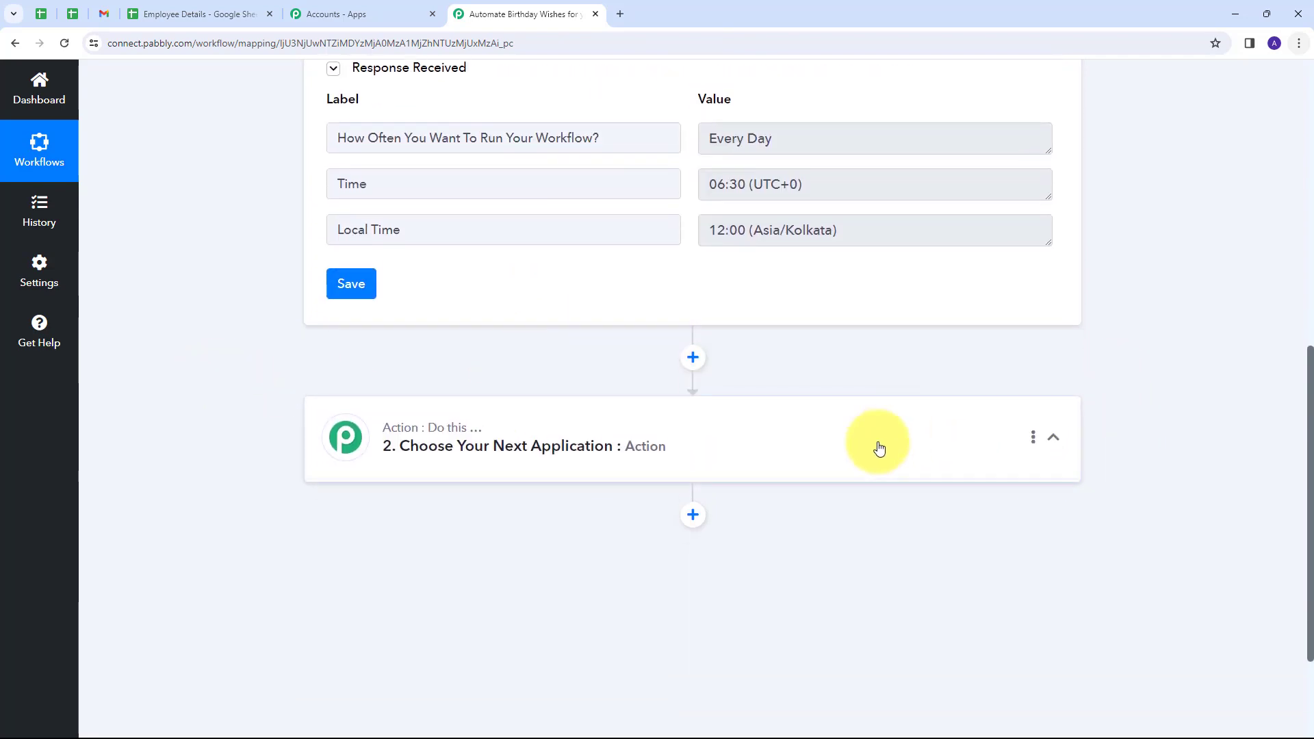
scroll(337, 313, "up", 4)
left_click(424, 356)
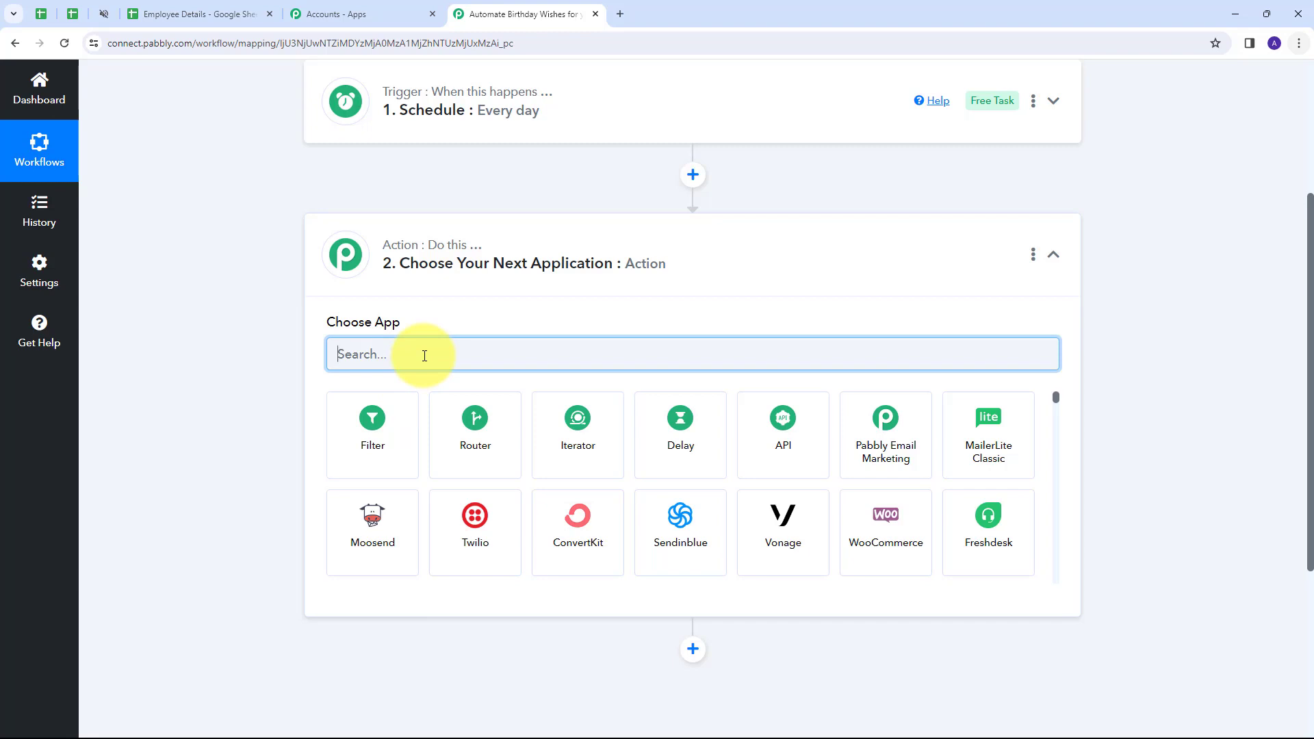
type("Date")
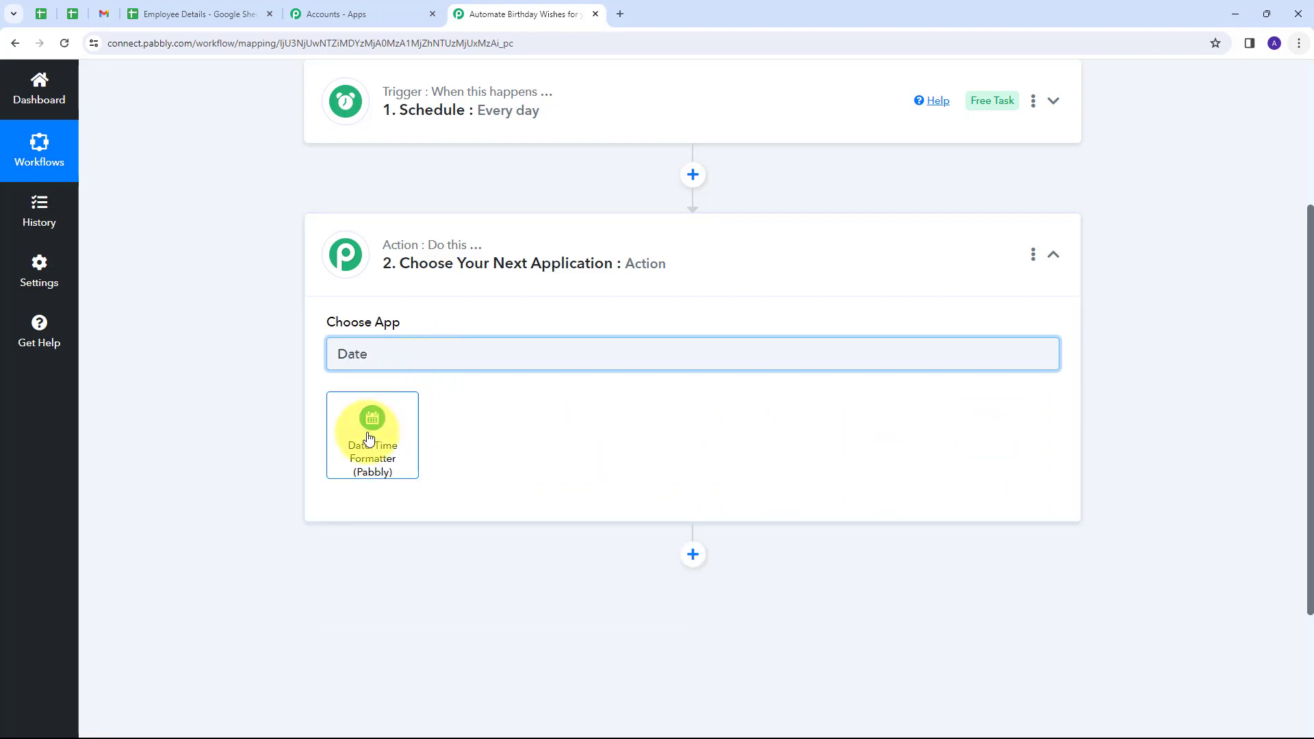
left_click(370, 438)
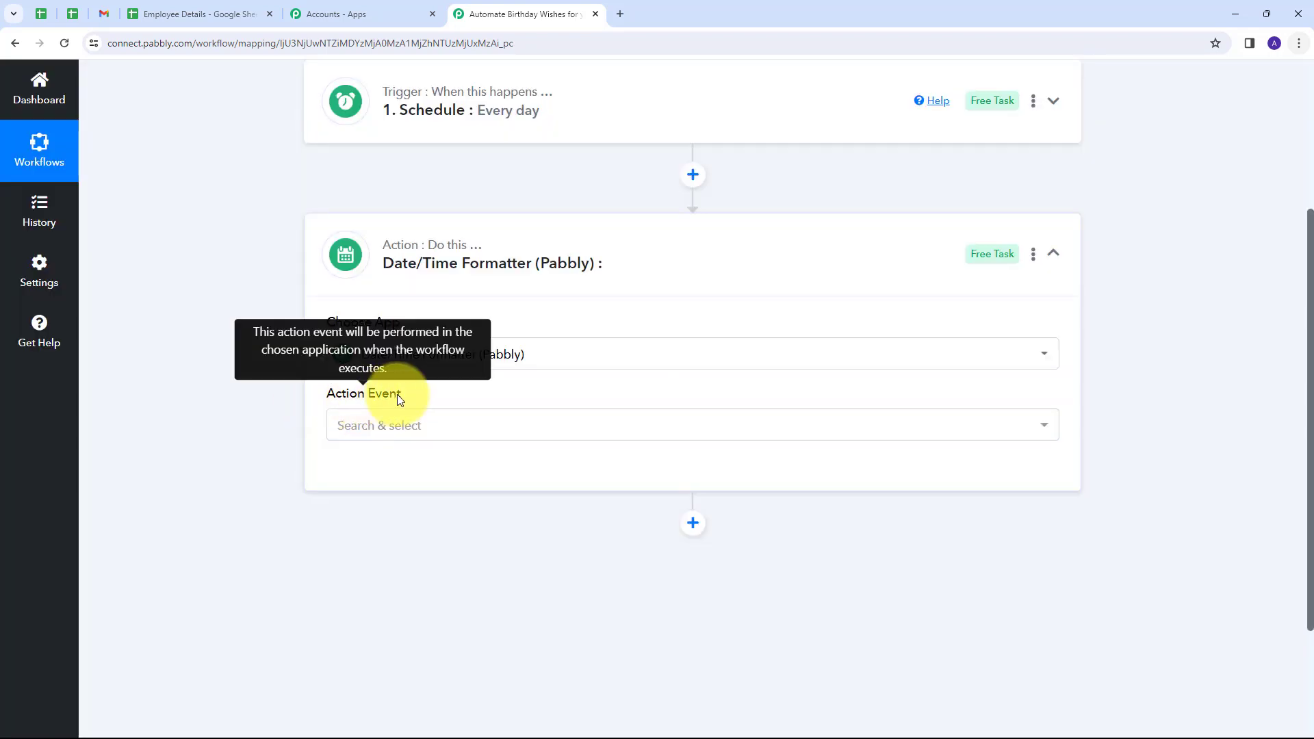
Set the Date/Time Formatter's action event to Current Date and connect it
left_click(610, 423)
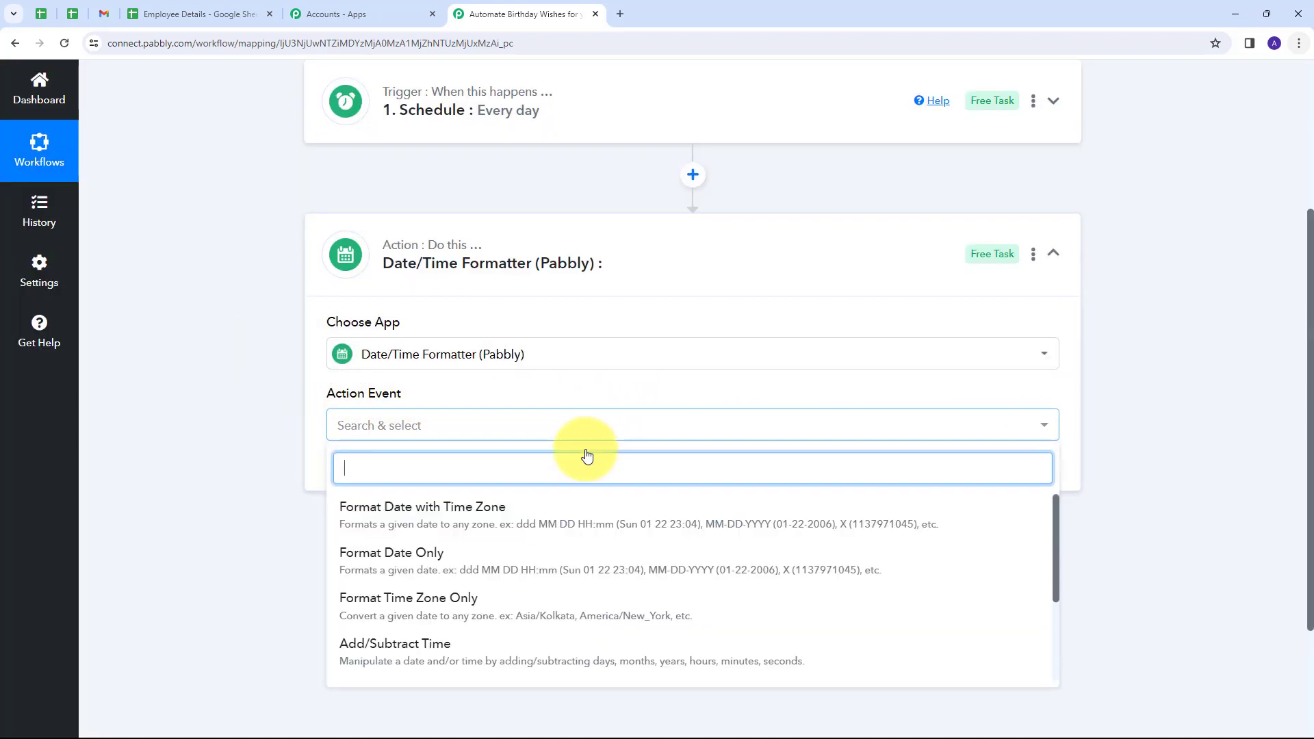
scroll(421, 545, "down", 1)
scroll(420, 545, "down", 1)
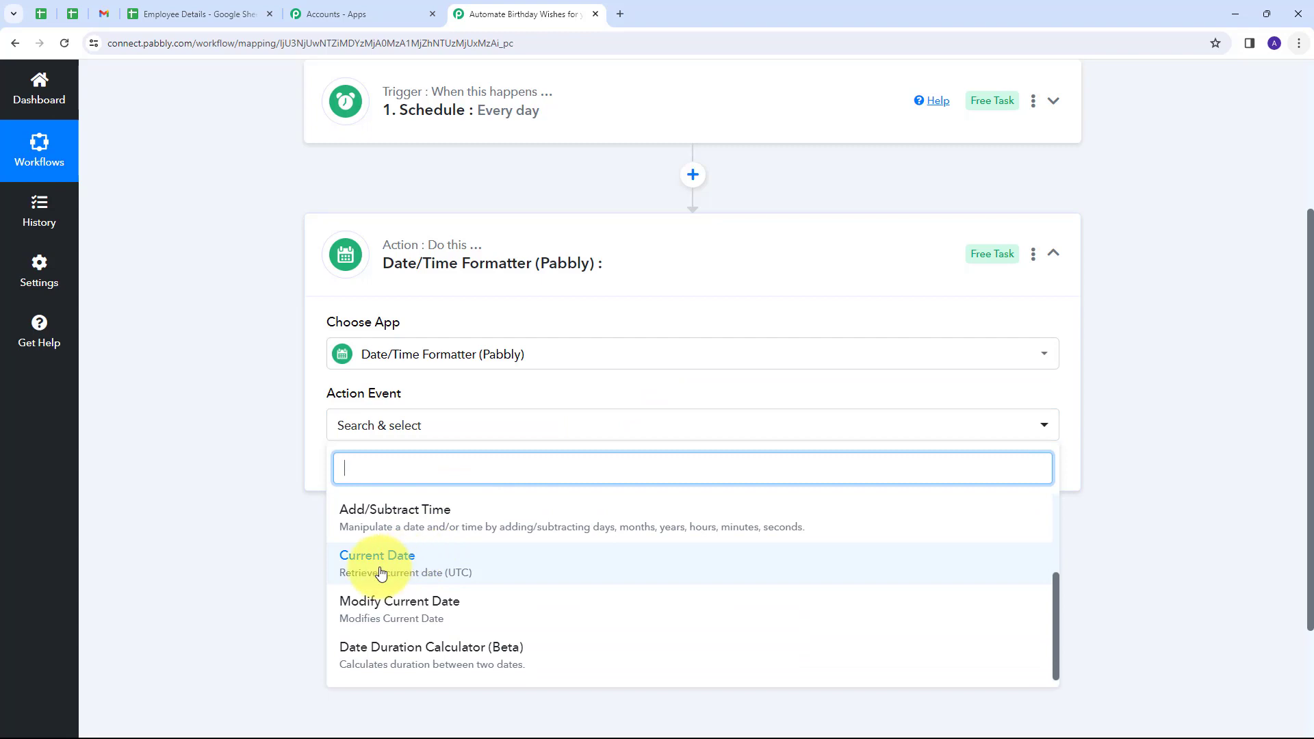
left_click(381, 572)
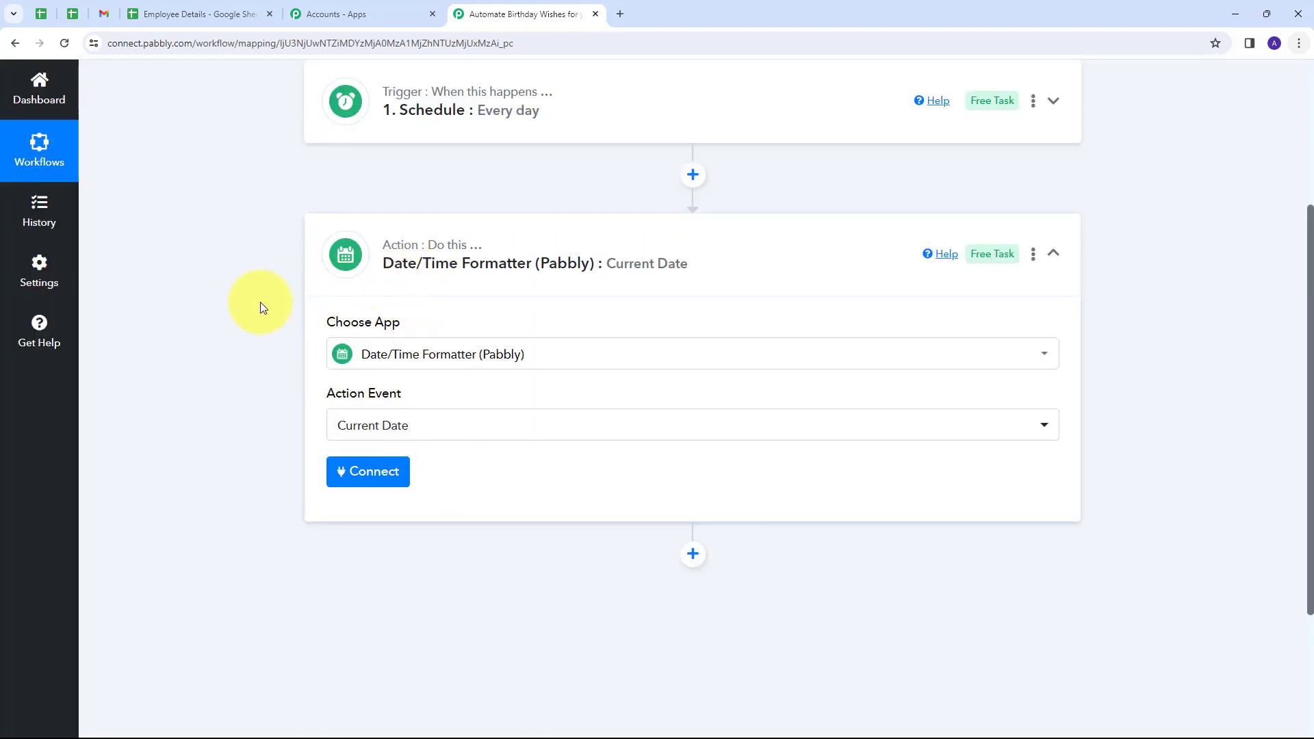
left_click(374, 472)
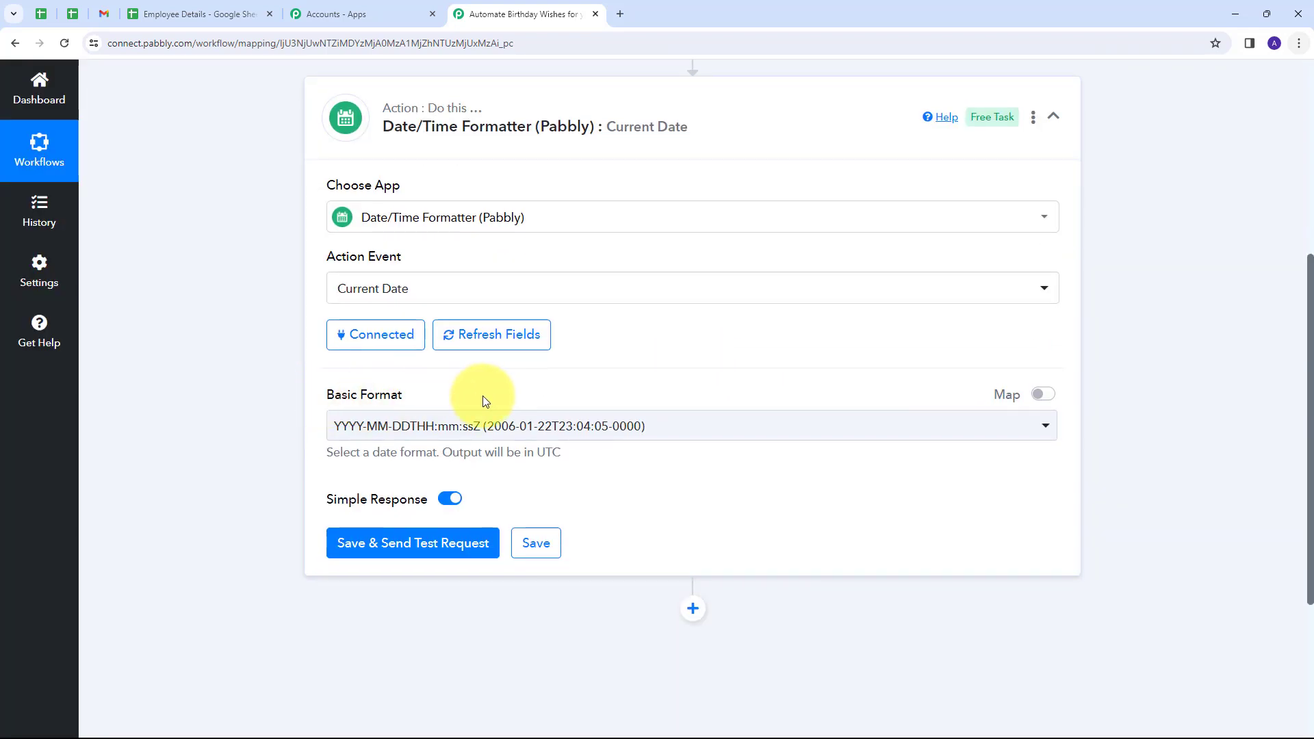
Set the current date's basic format to MM/DD/YYYY, then save the step with a test request and check the result
left_click(675, 432)
scroll(381, 245, "down", 3)
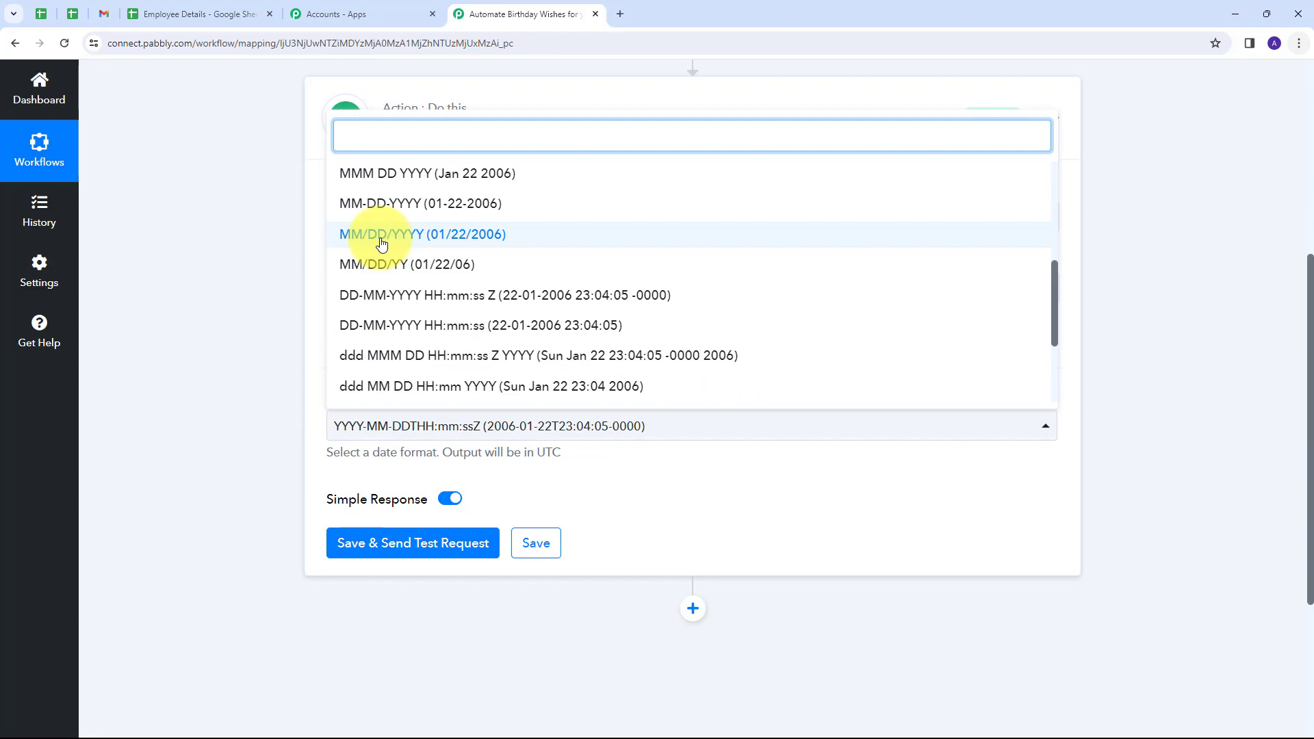
left_click(417, 237)
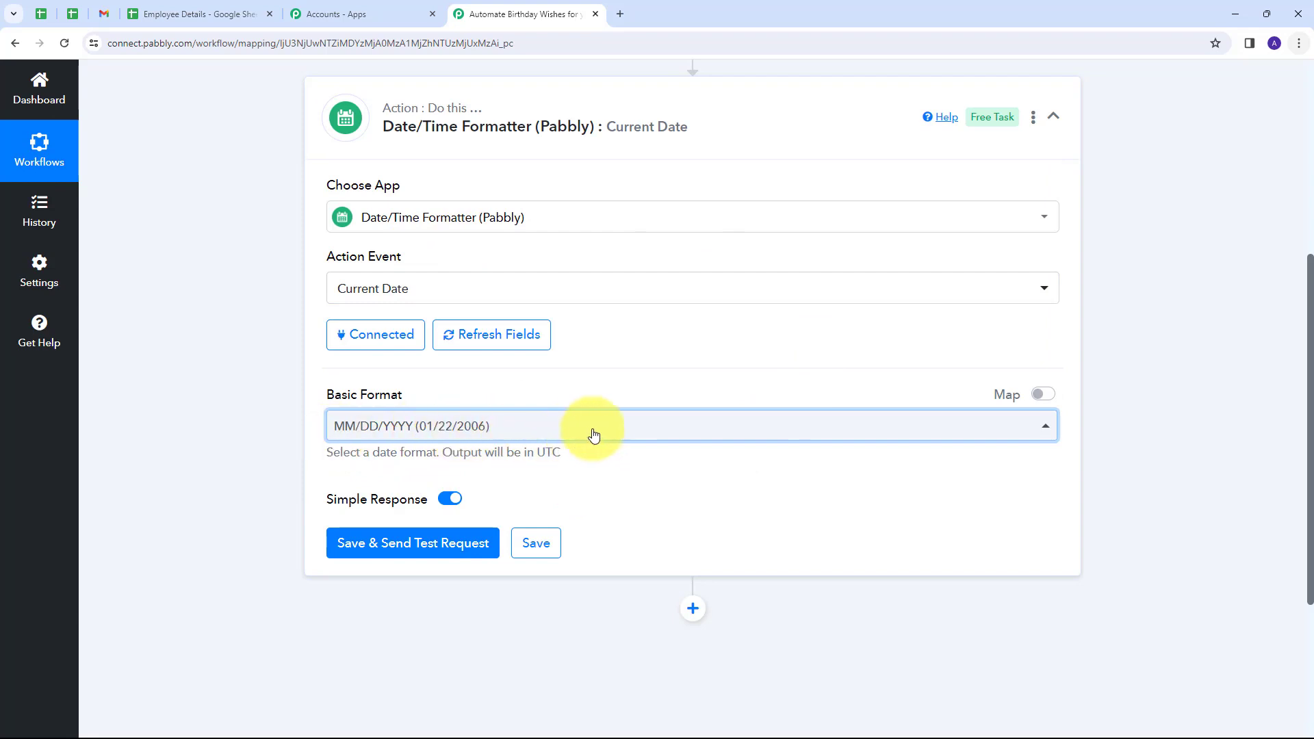
left_click(410, 550)
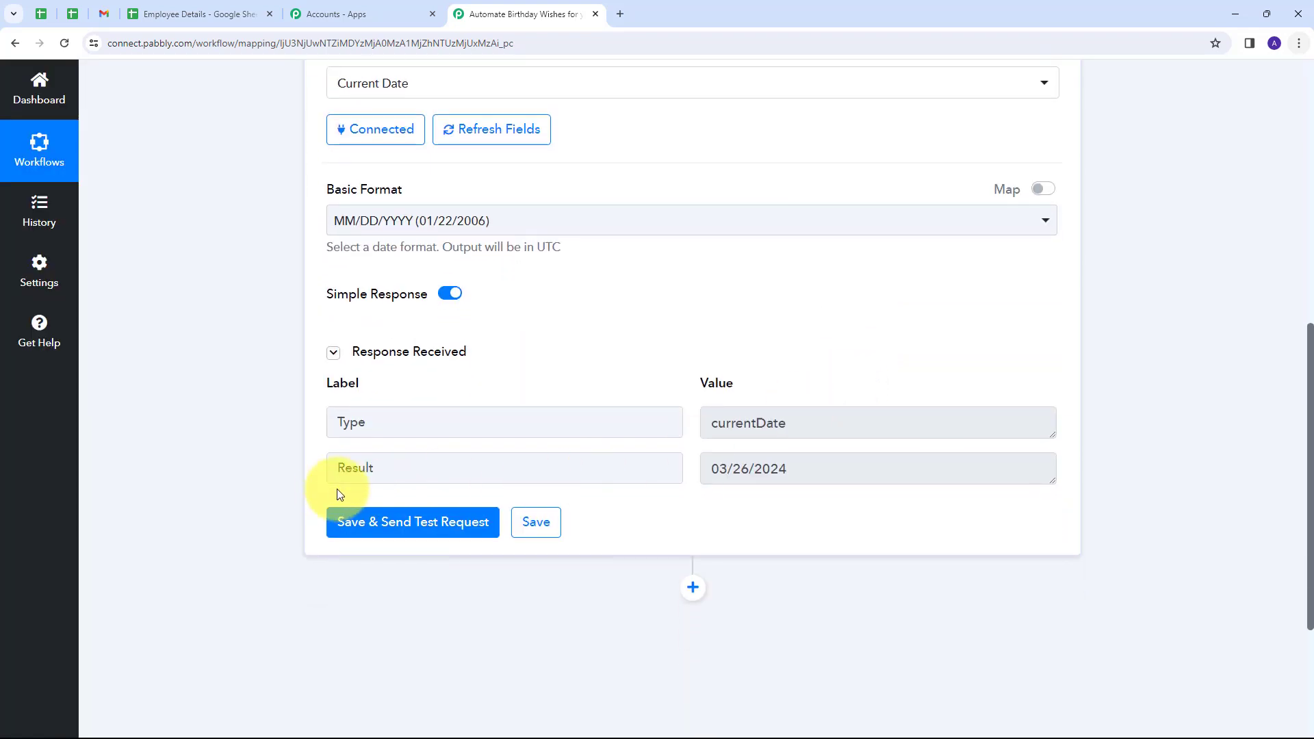
left_click_drag(818, 460, 668, 475)
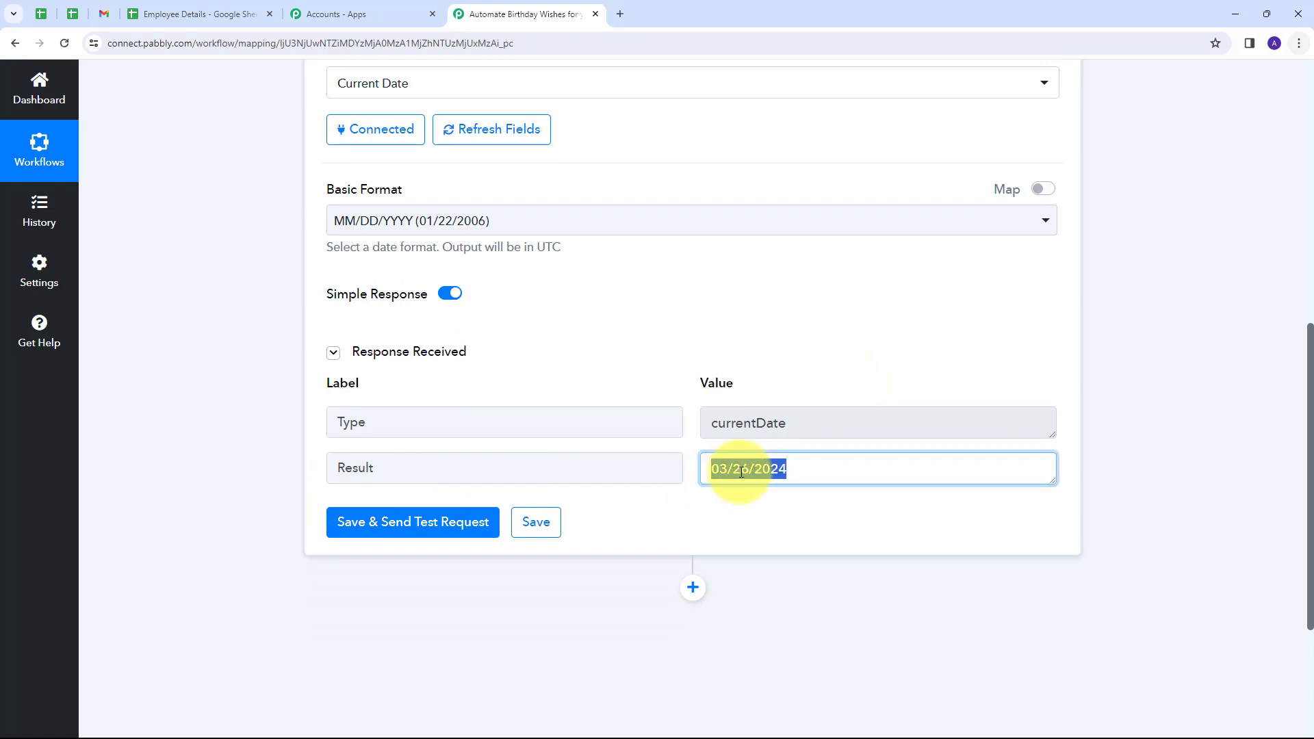
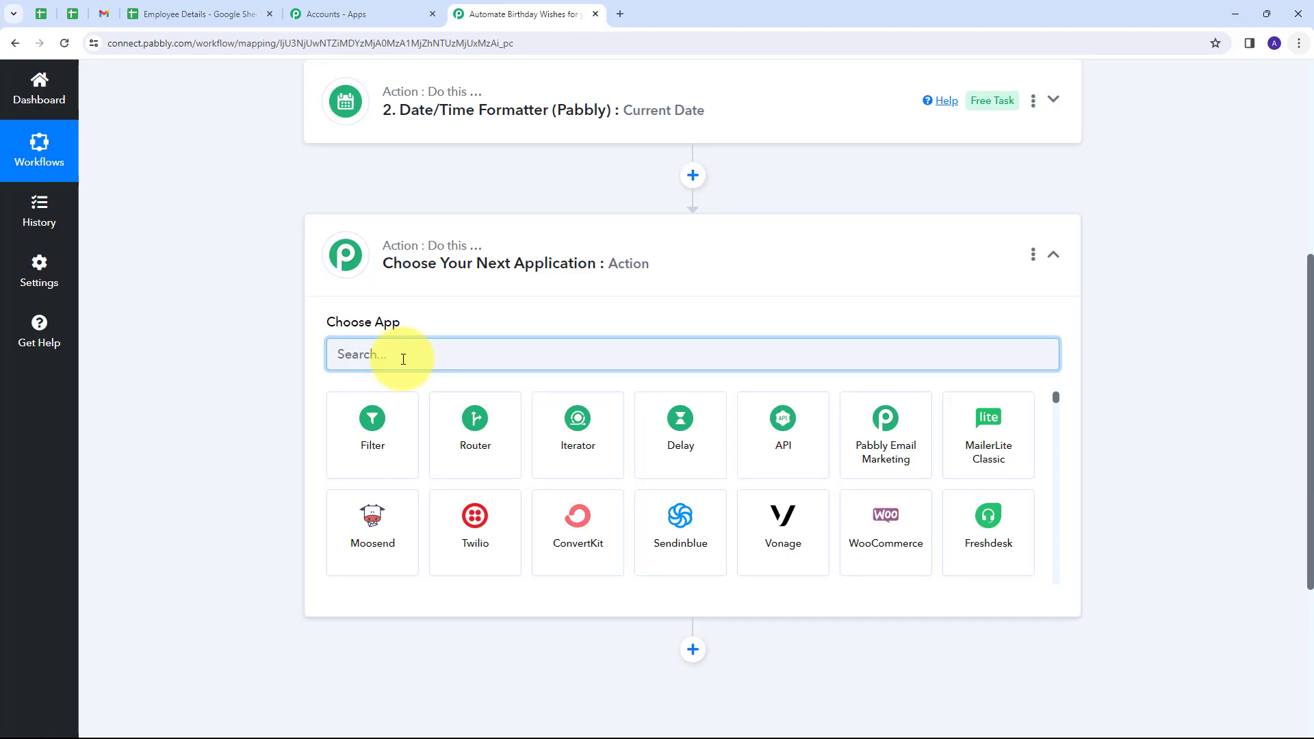
Choose Text Formatter by Pabbly as the next action application, set its action event to Split Text, and connect it
type("text")
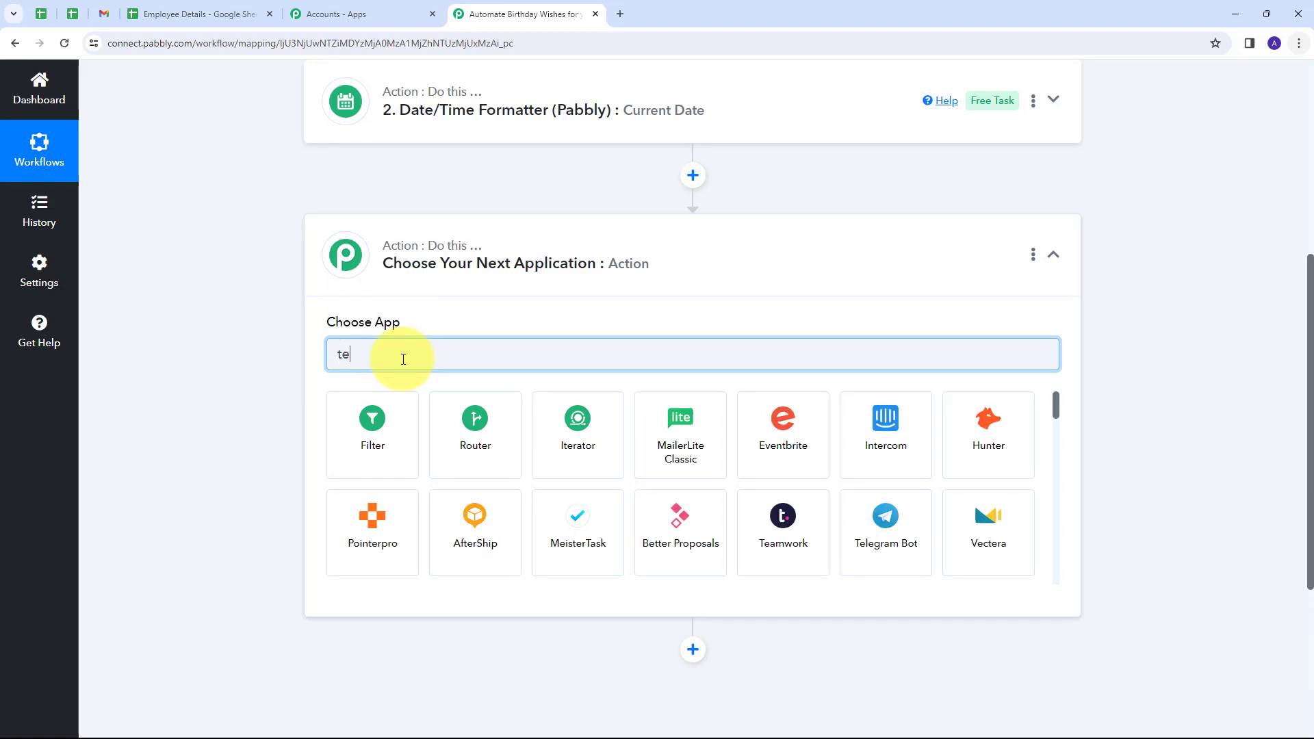
left_click(680, 431)
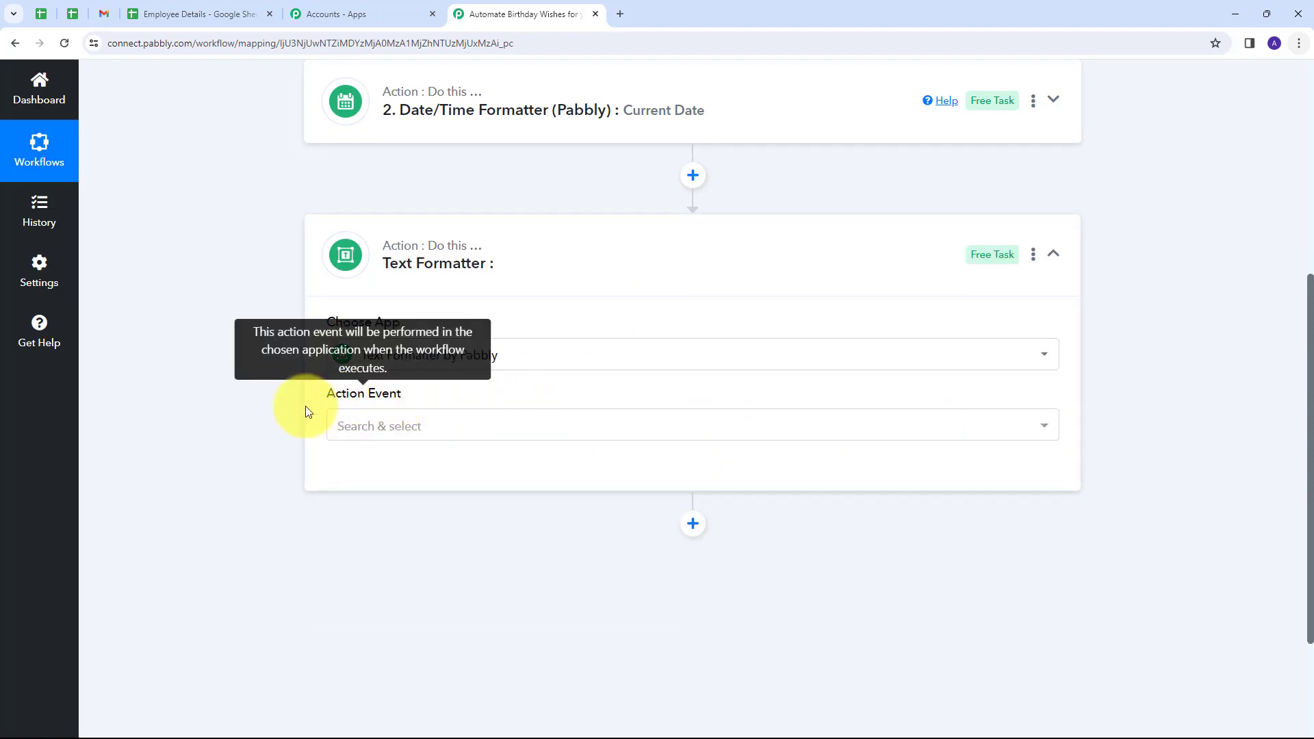
left_click(705, 426)
scroll(418, 329, "down", 2)
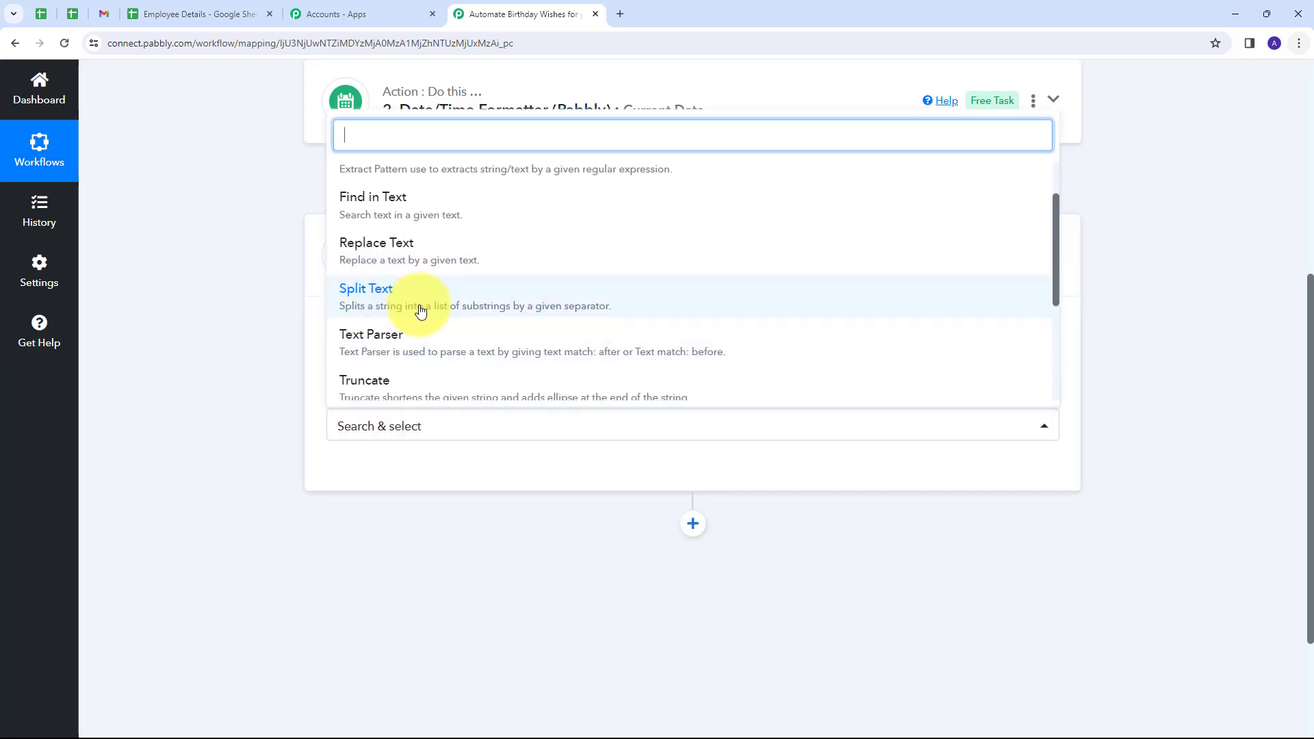
left_click(384, 300)
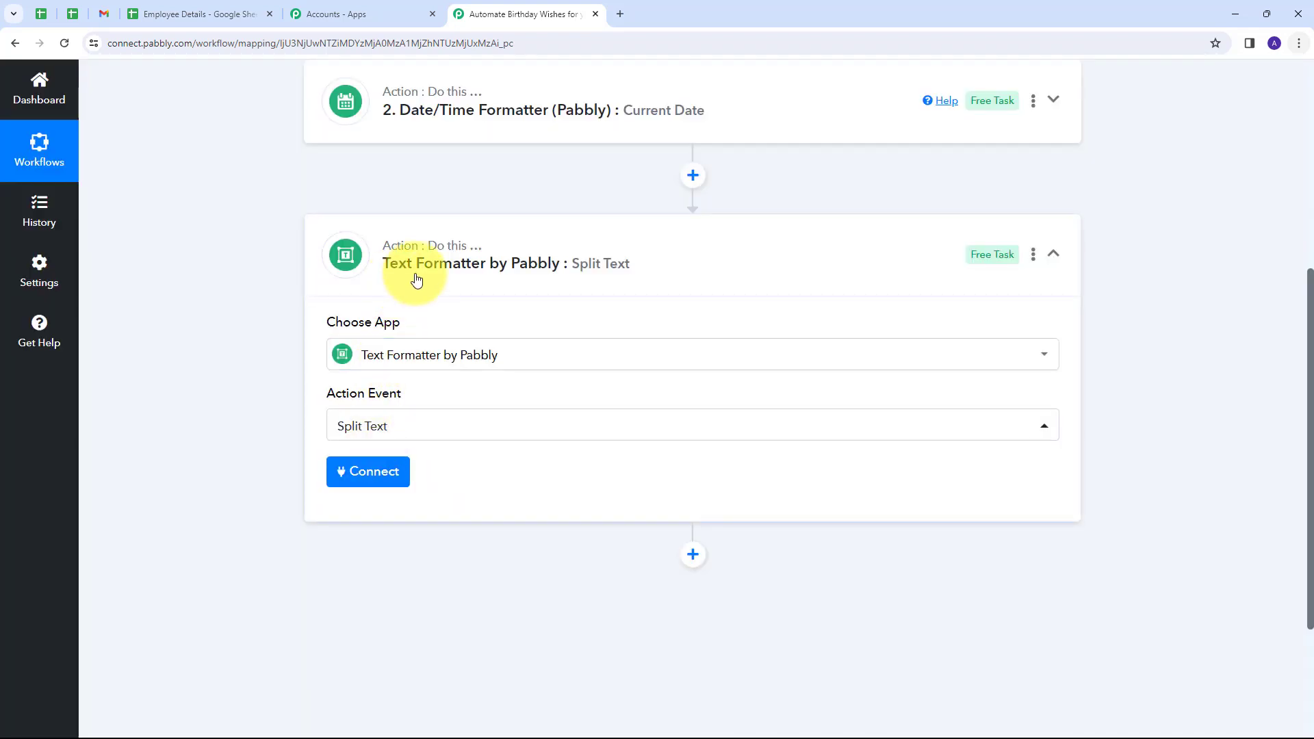
left_click(358, 473)
Map the Date/Time Formatter's Result as the text to split and enter "/" as the separator
scroll(605, 334, "down", 4)
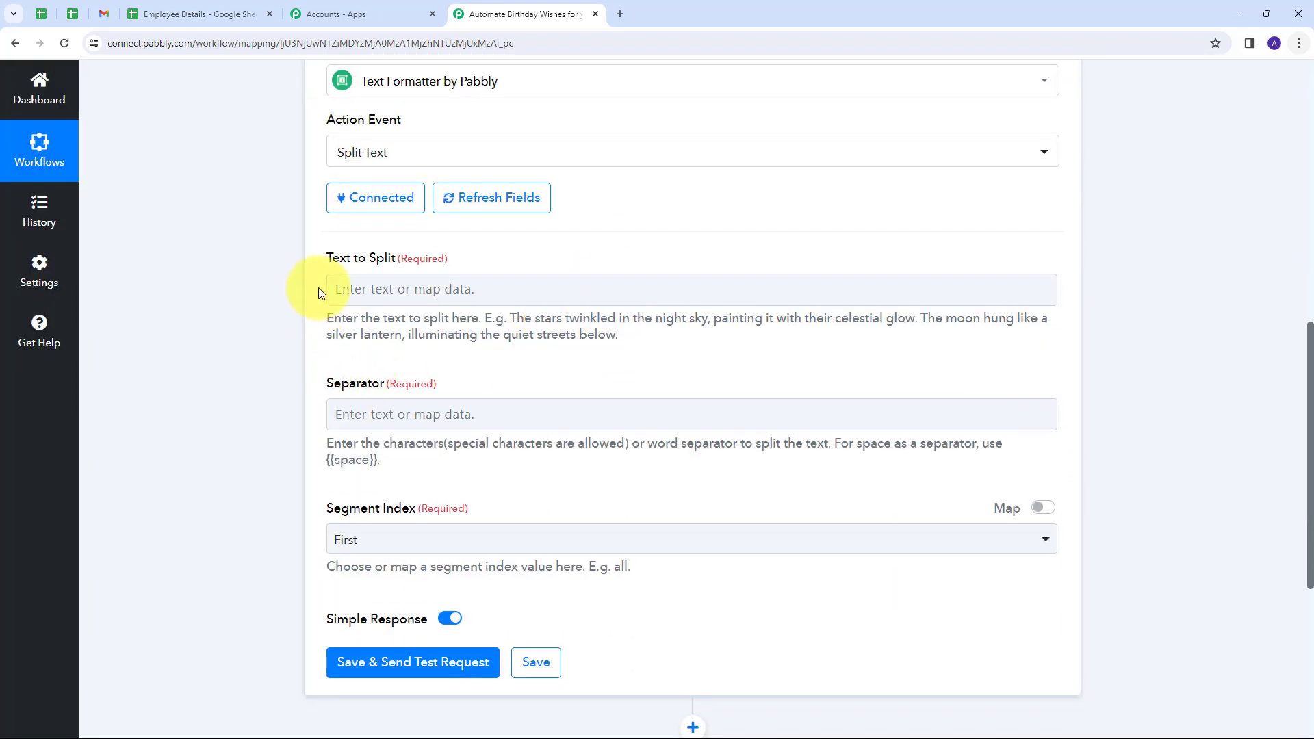
left_click(424, 292)
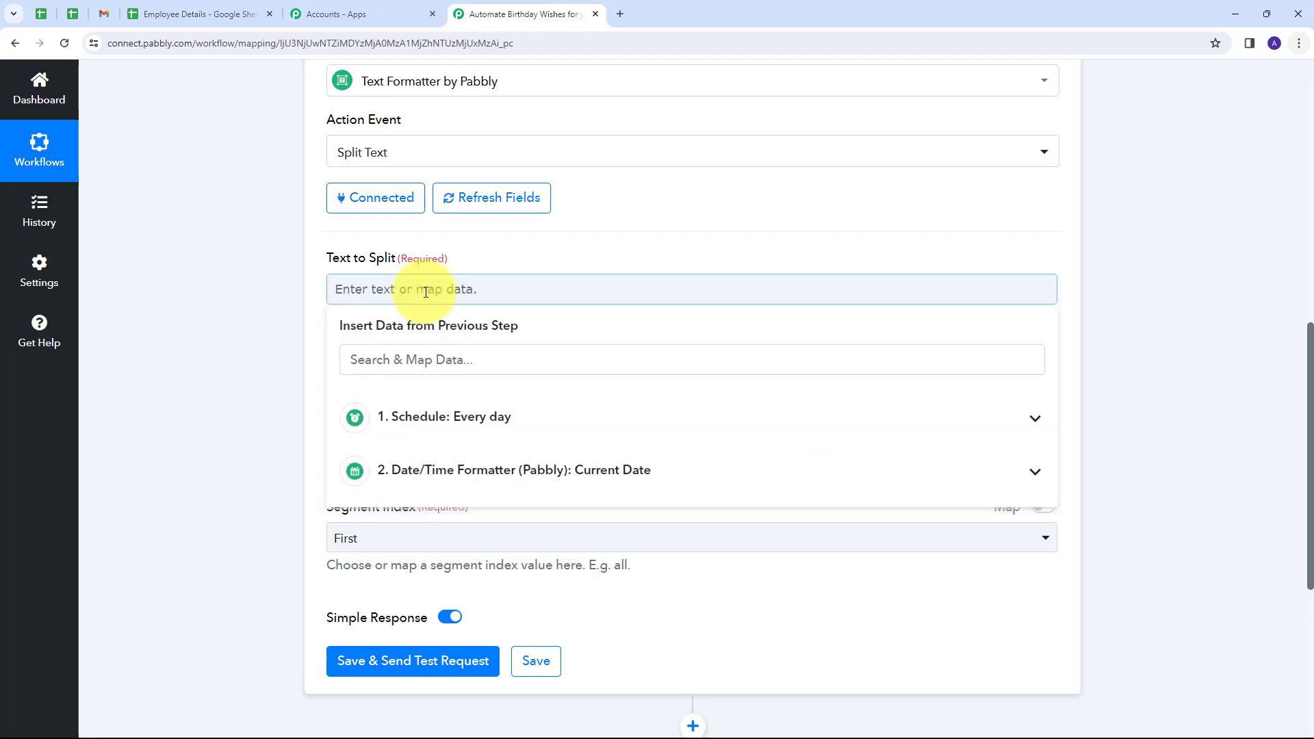
left_click(540, 470)
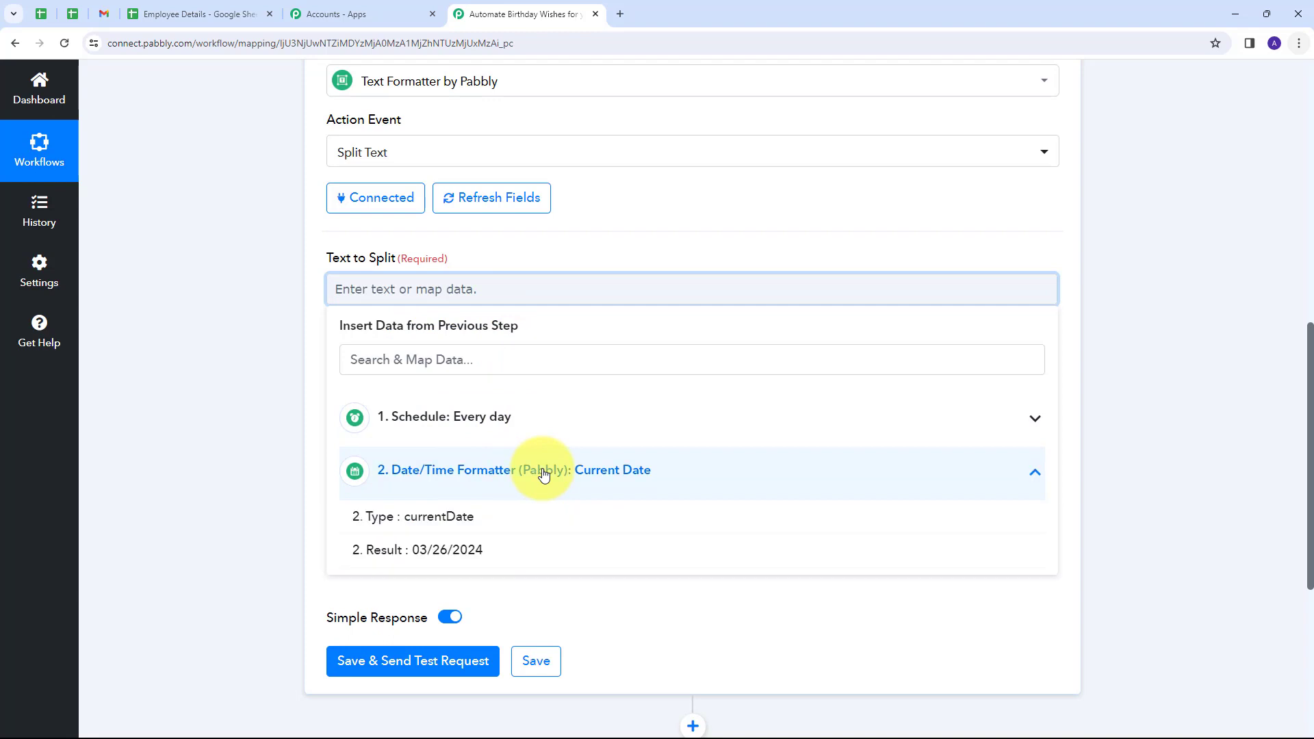
left_click(458, 553)
left_click(232, 372)
scroll(232, 372, "down", 1)
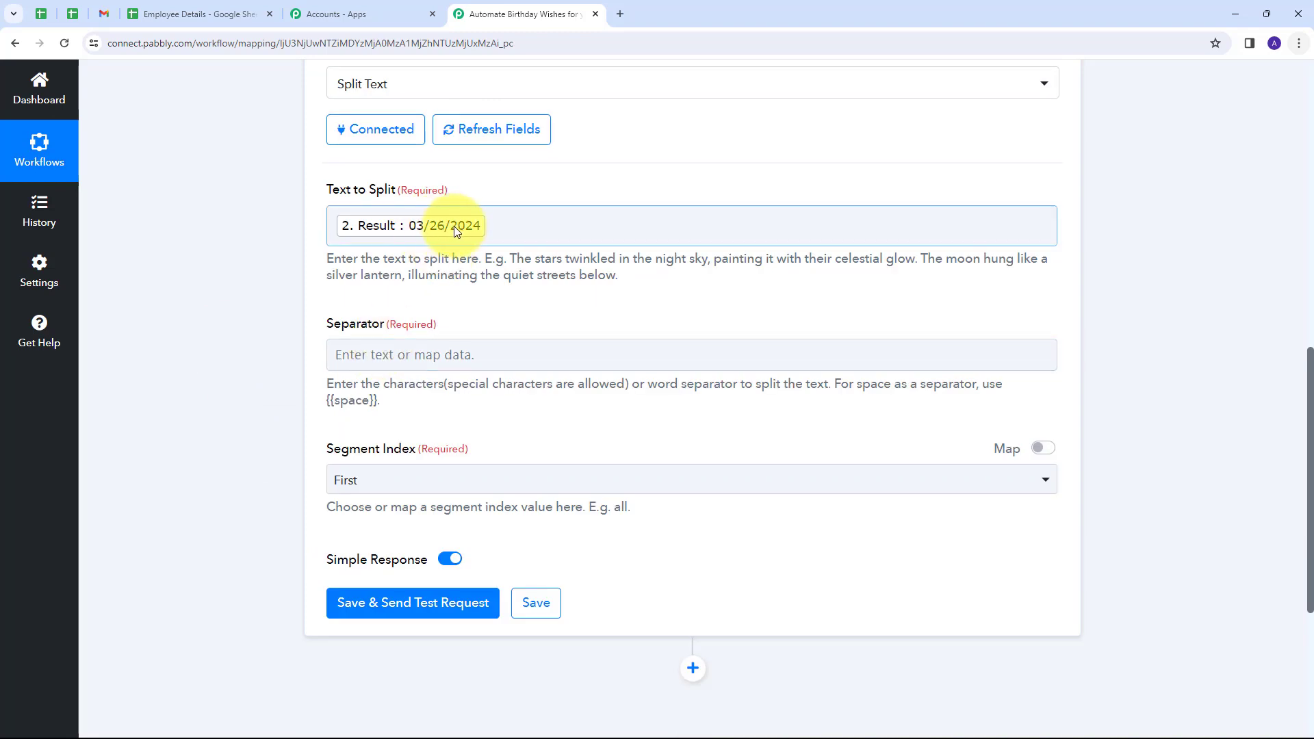
left_click(375, 331)
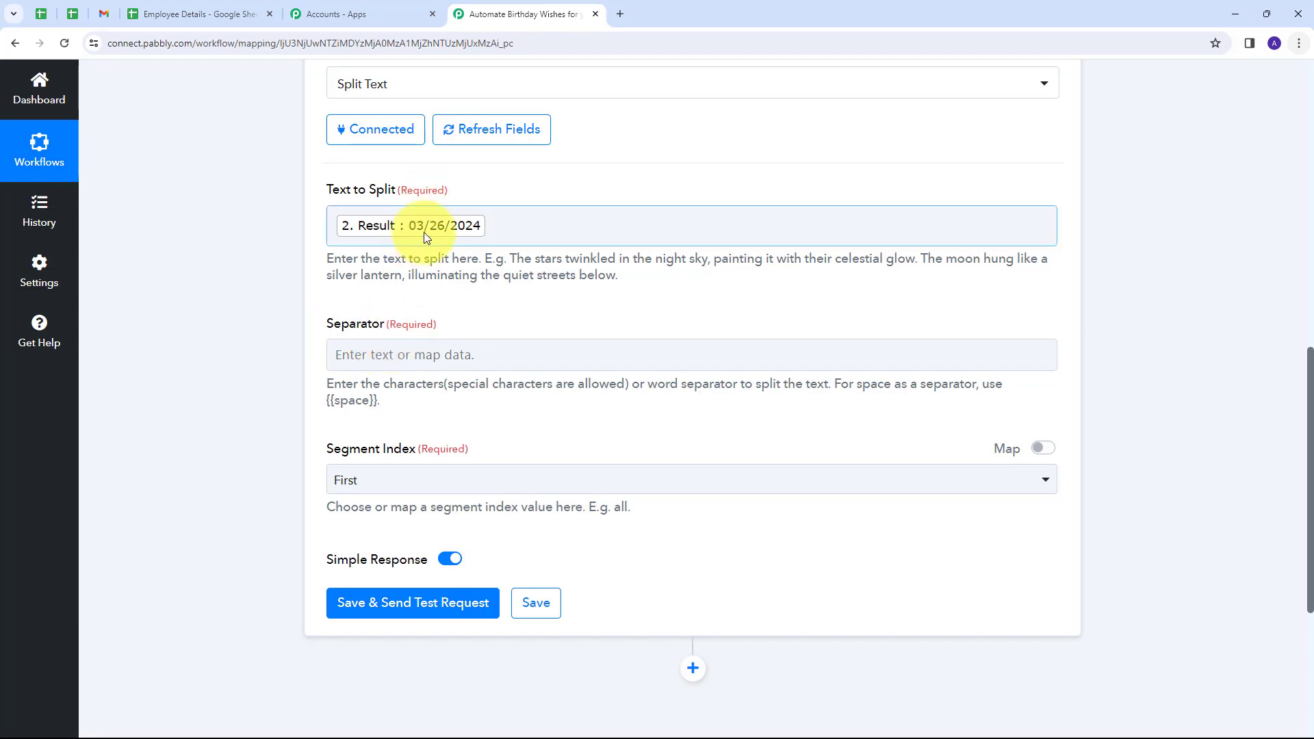
left_click(376, 352)
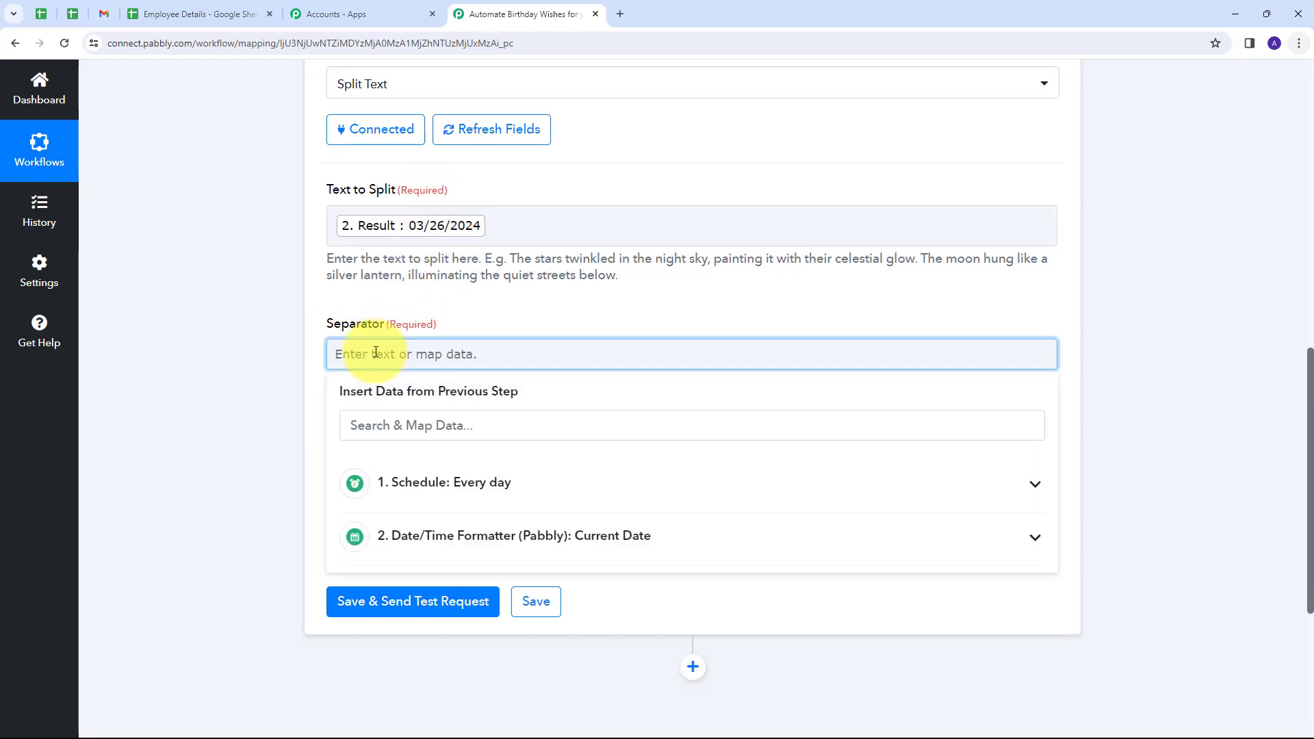
type("/")
left_click(376, 352)
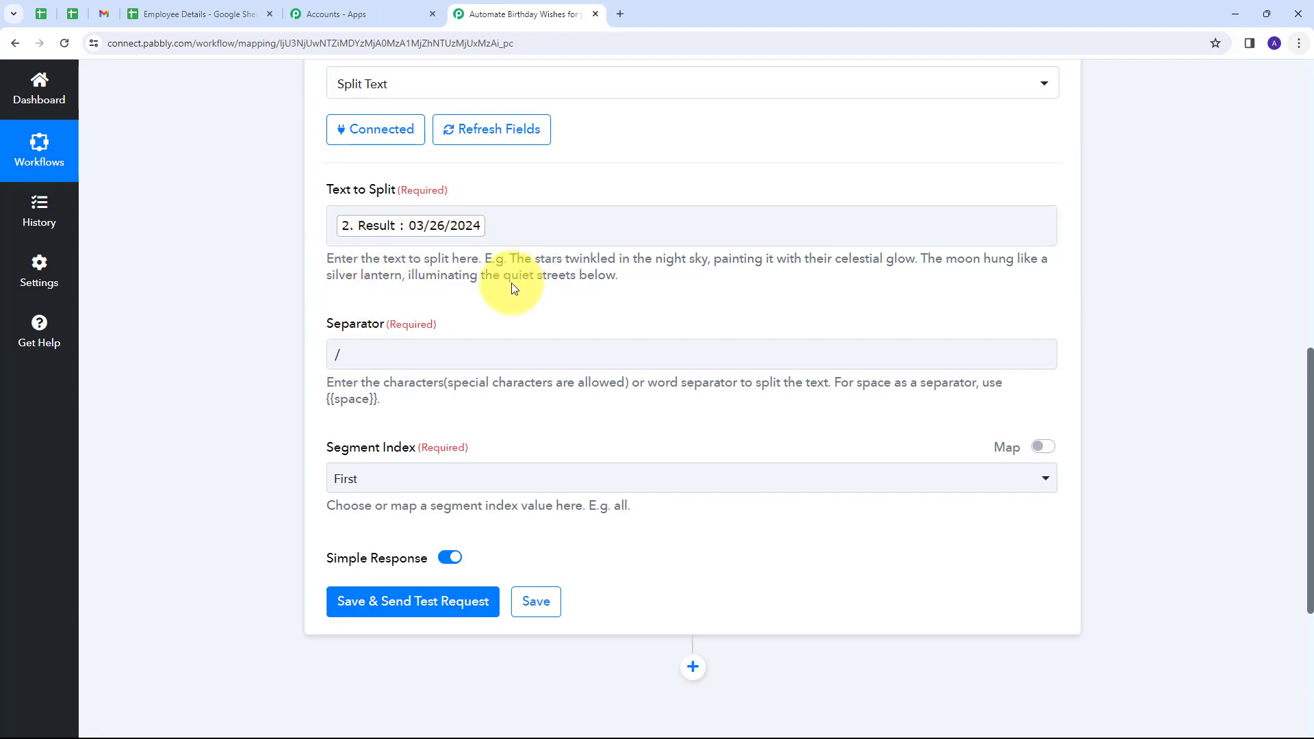
Set the Split Text segment index to All and save the step with a test request
scroll(512, 286, "down", 1)
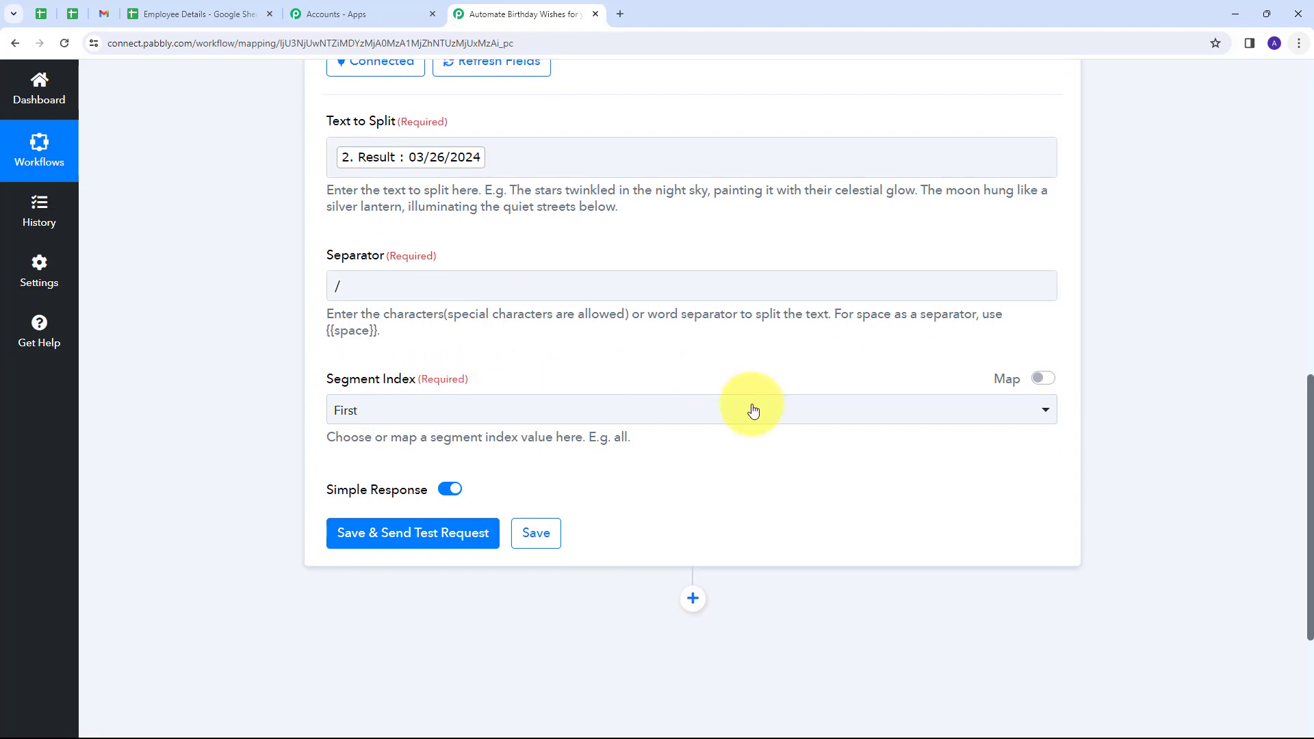
left_click(753, 409)
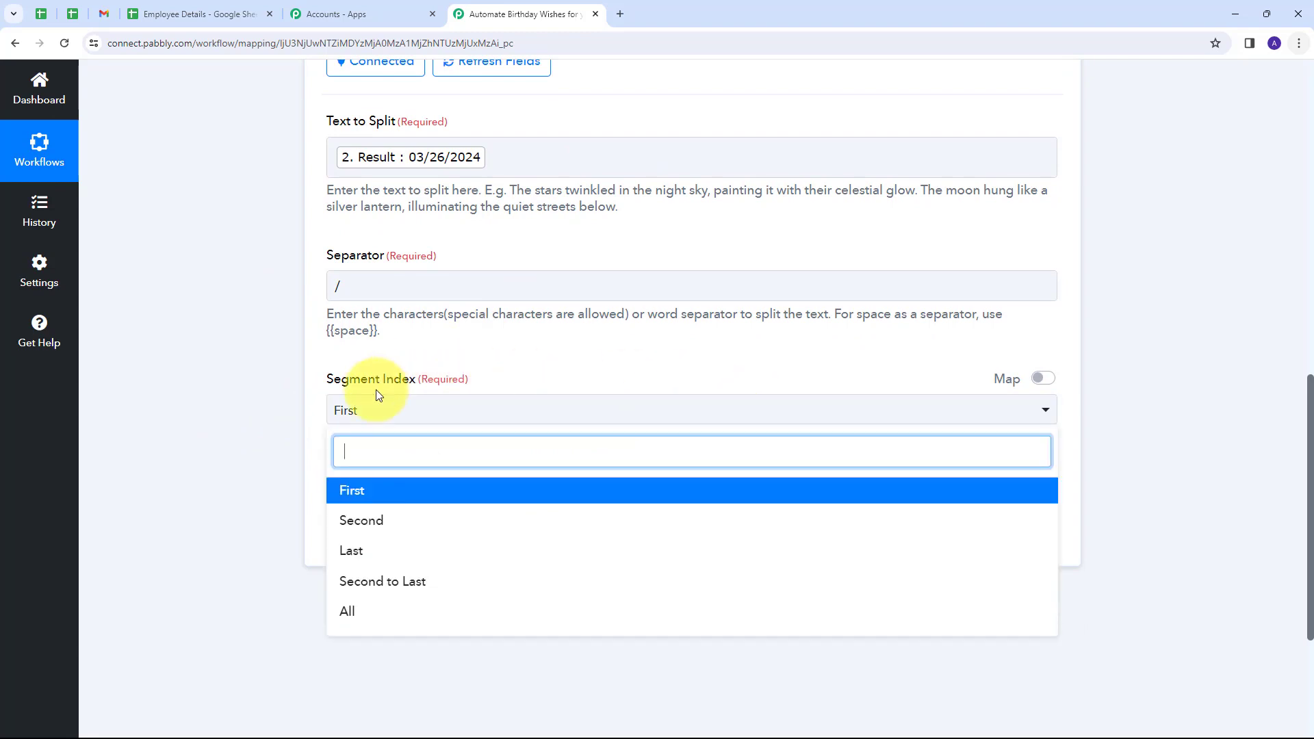
left_click(360, 616)
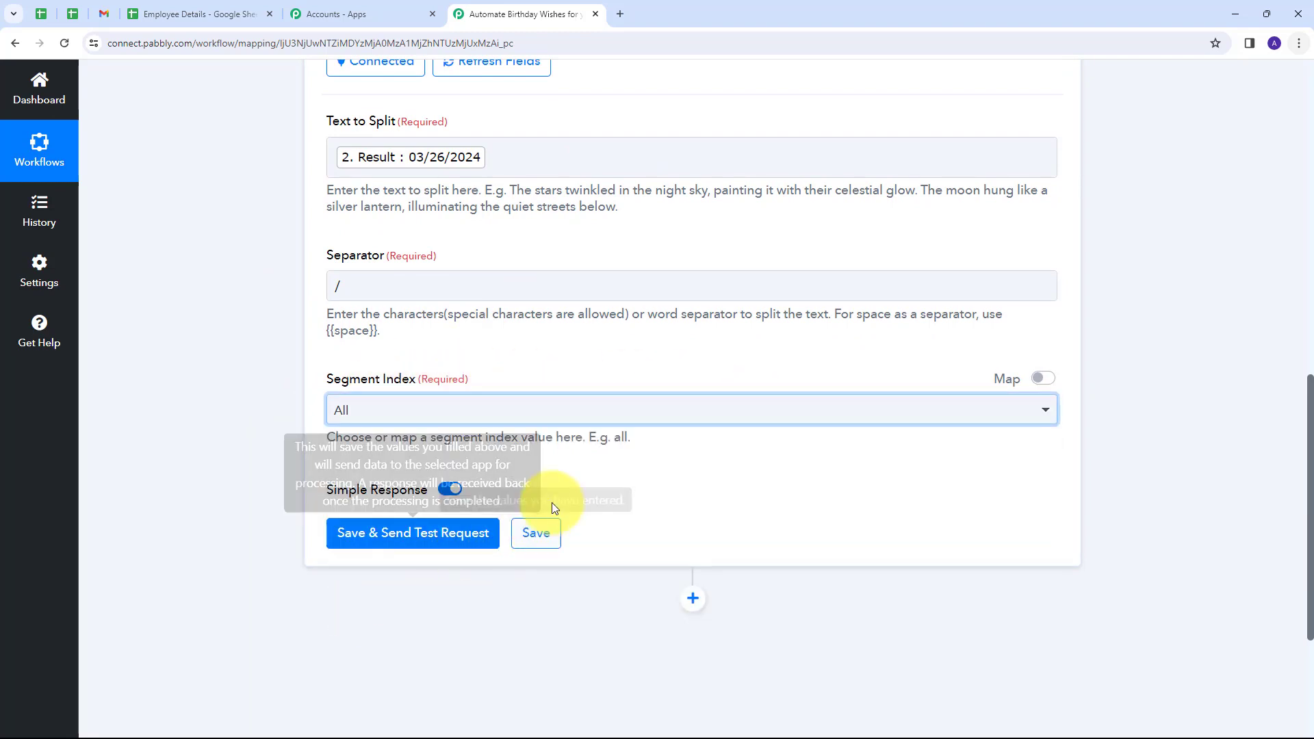
left_click(408, 533)
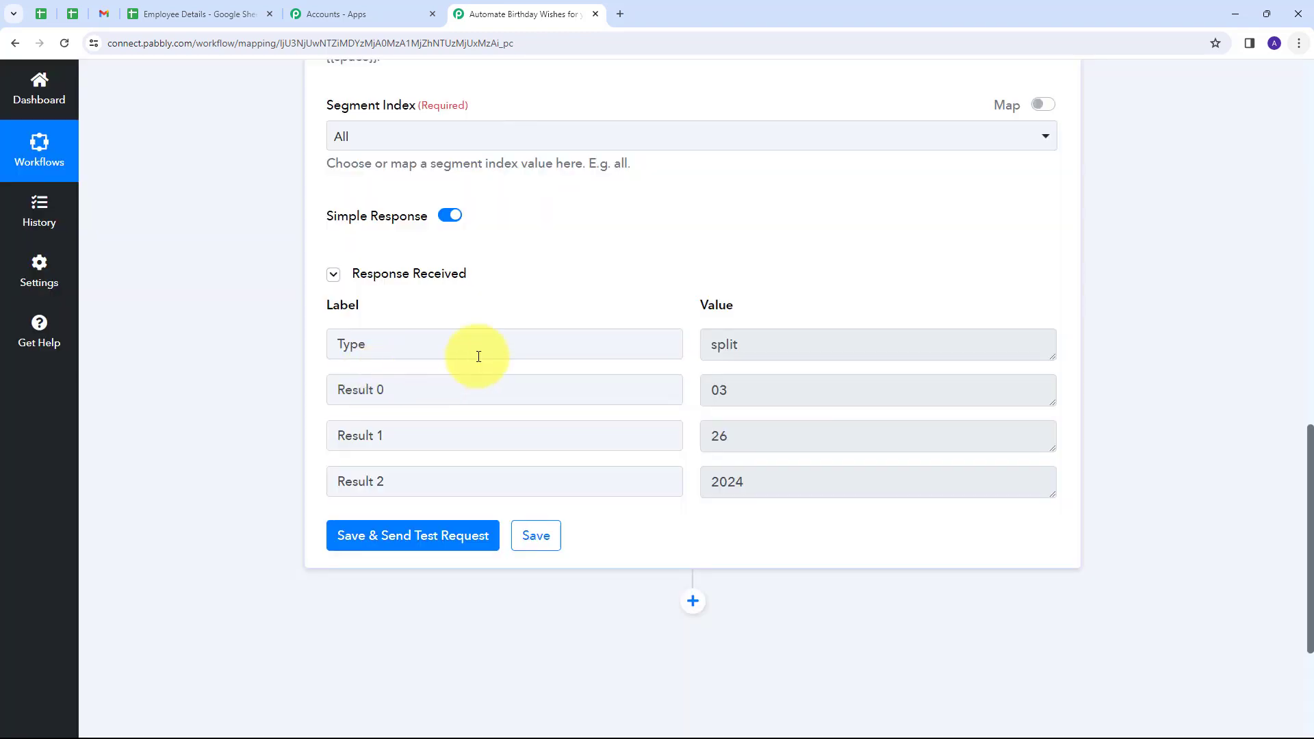
Examine the month, day and year values in the Split Text response
double_click(729, 390)
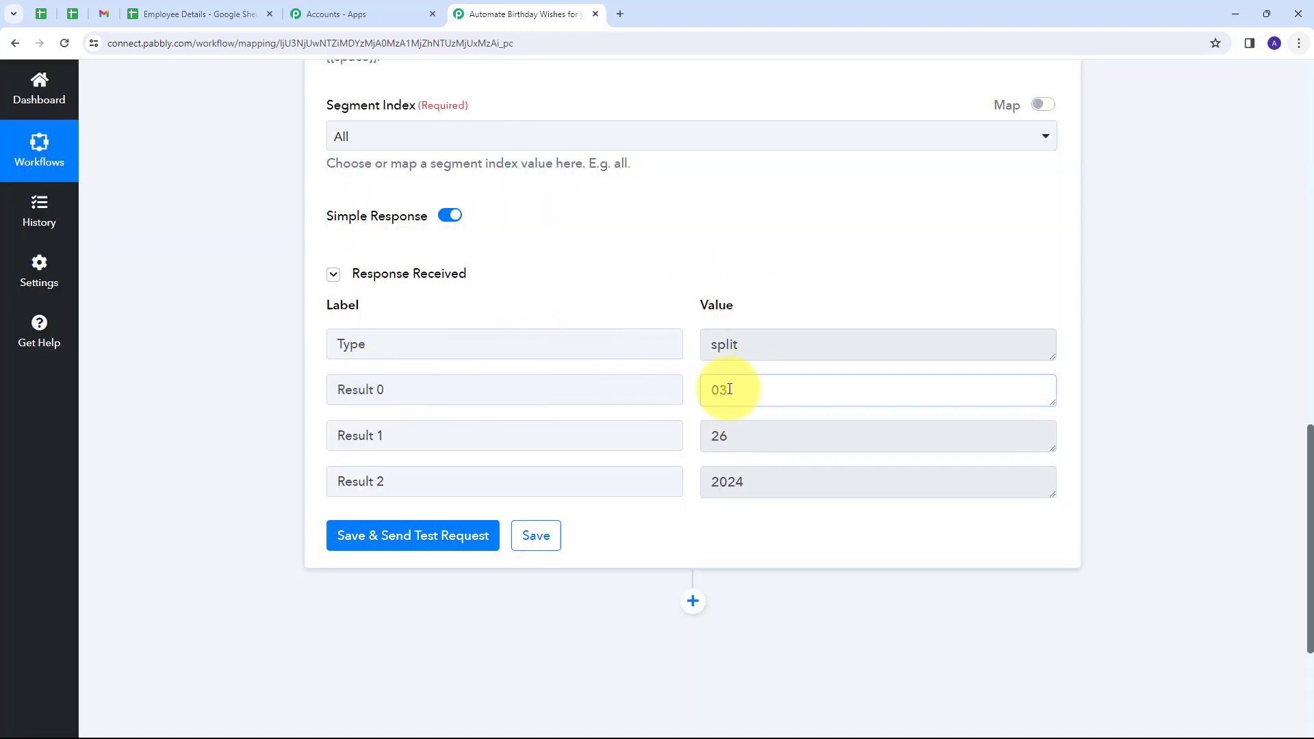
double_click(717, 431)
double_click(750, 482)
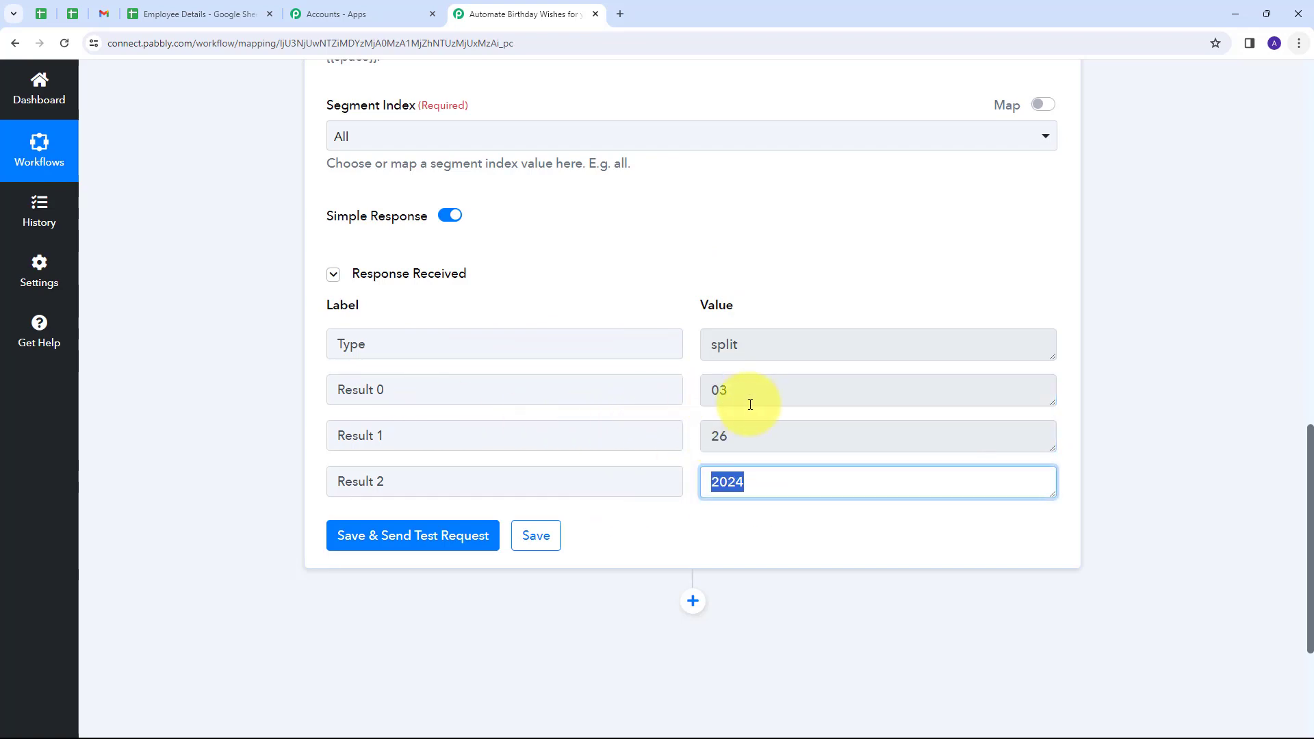
double_click(718, 402)
left_click(719, 431)
key("Tab")
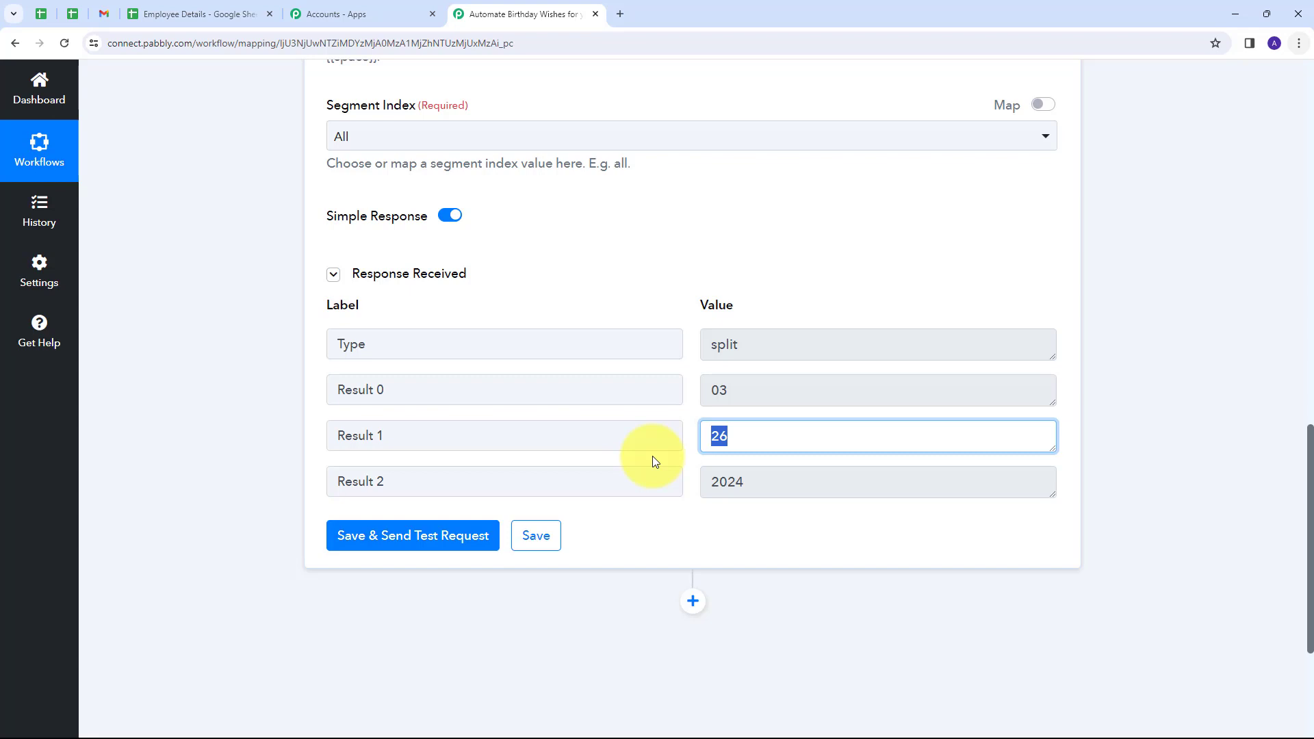
Add an action step after Split Text using Google Sheets with the Lookup Spreadsheet Rows V2 event
scroll(651, 456, "down", 3)
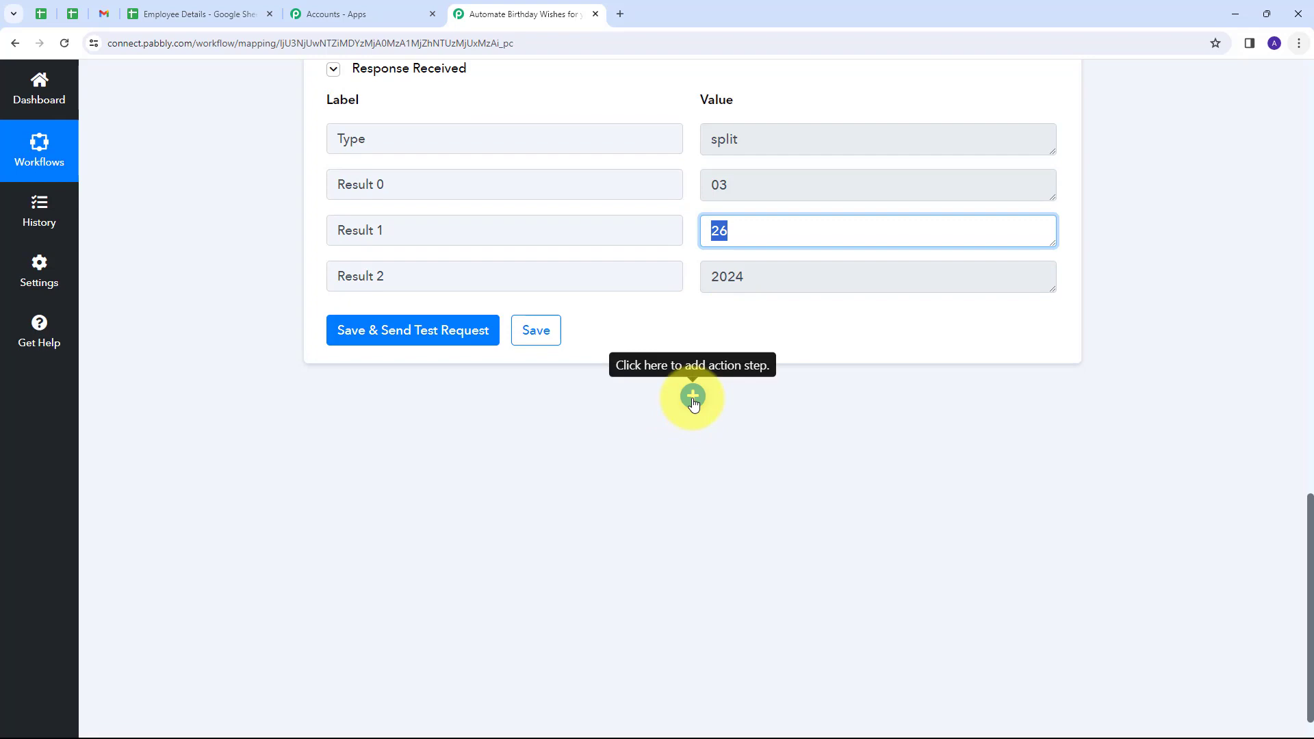
left_click(692, 397)
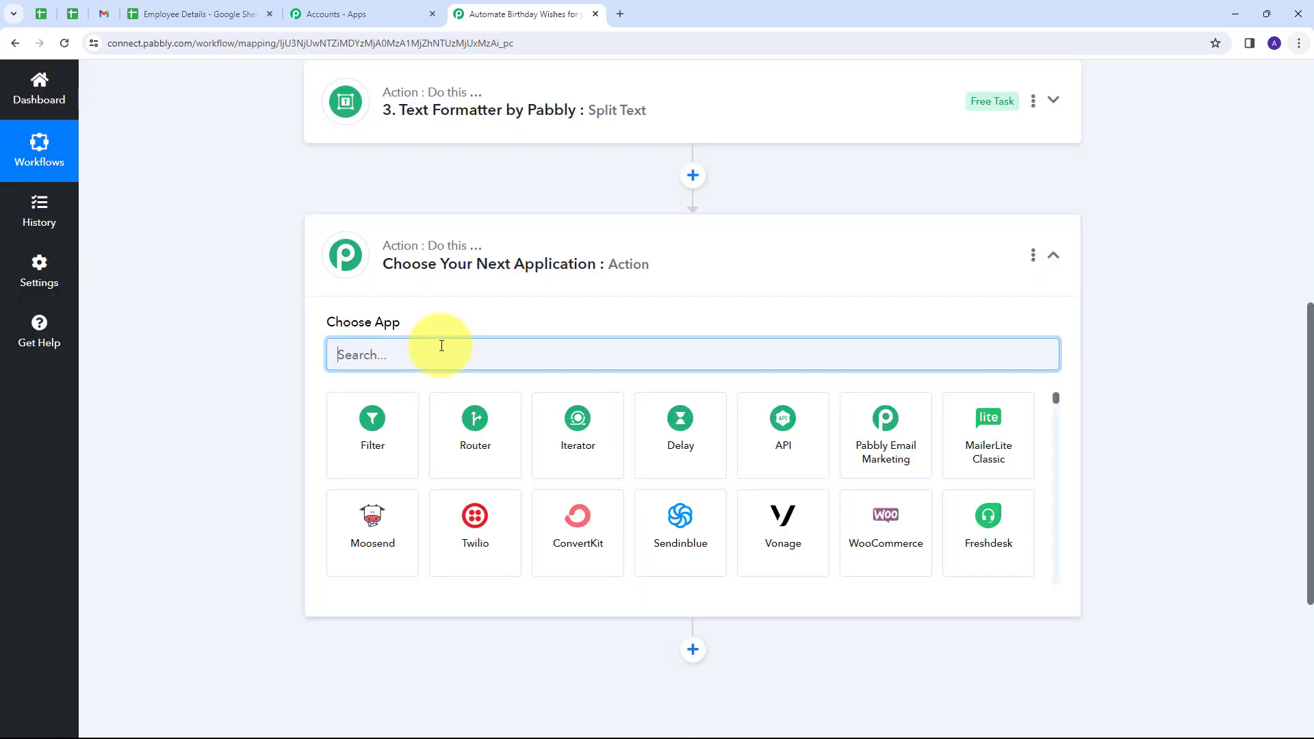
type("Google sheets")
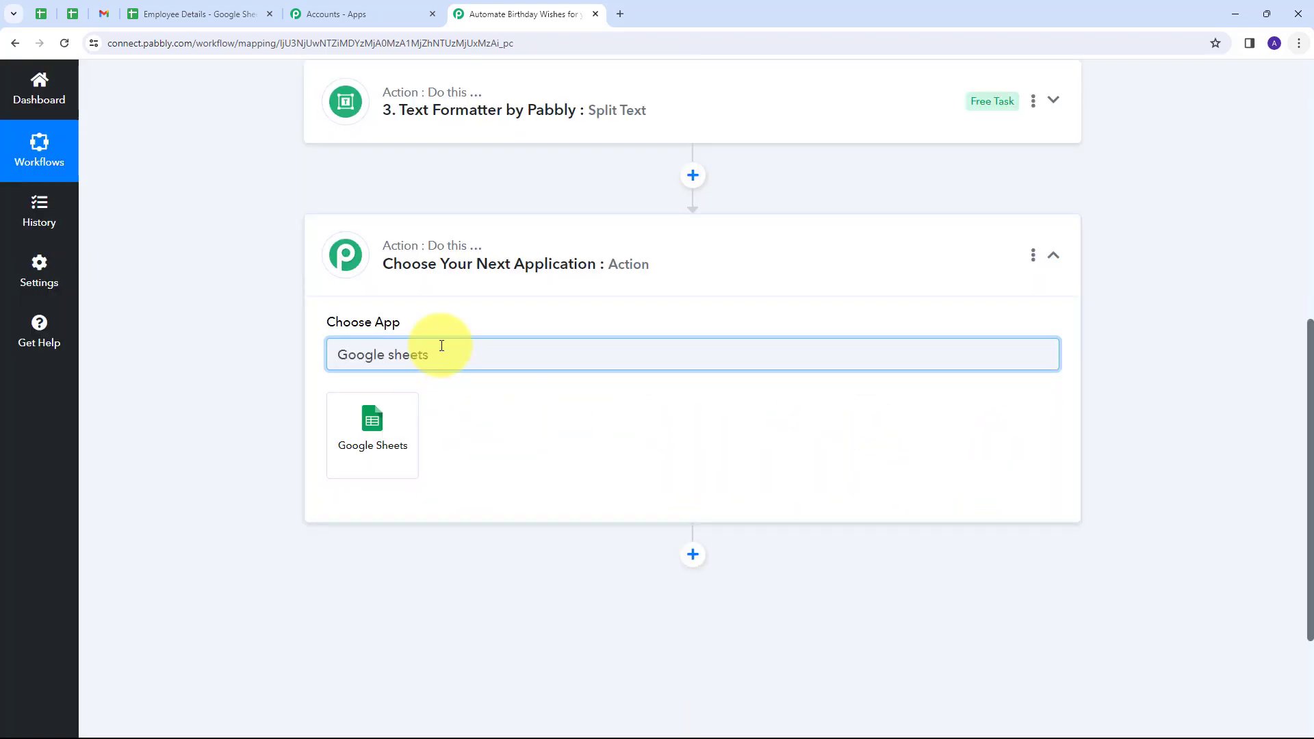
left_click(373, 414)
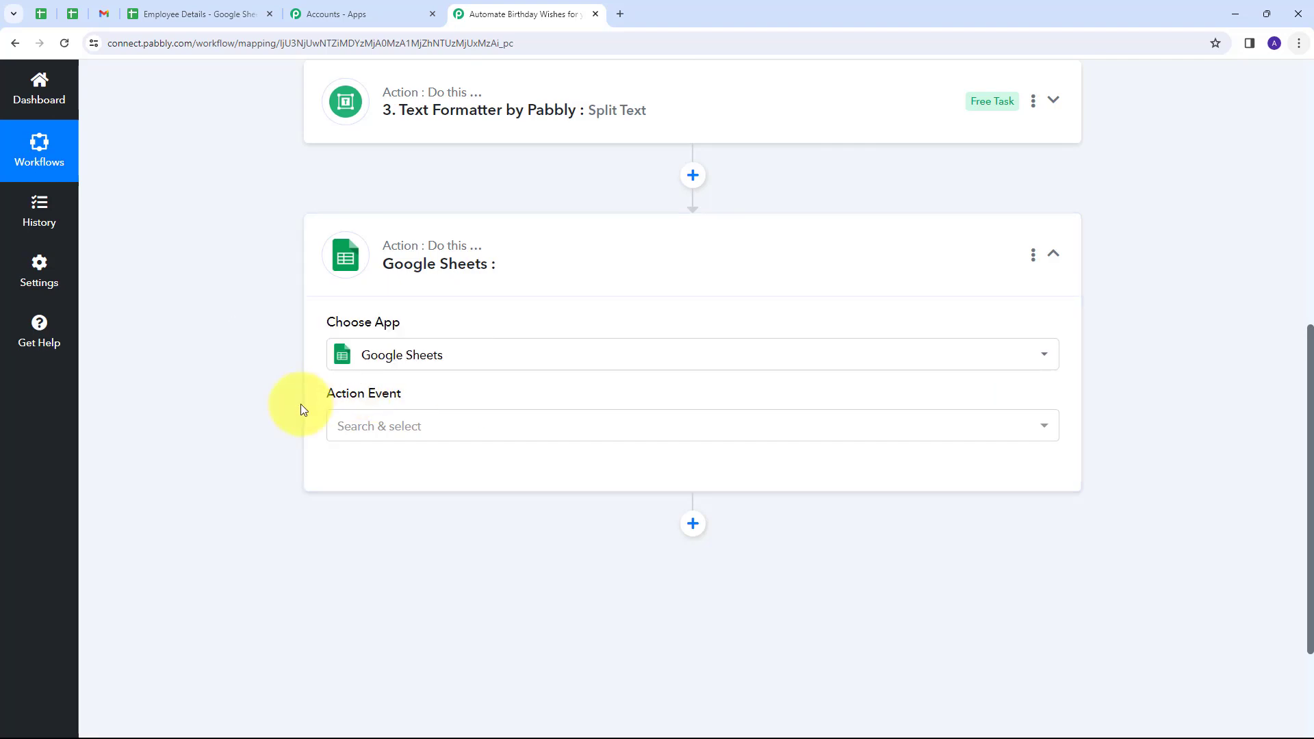
left_click(557, 425)
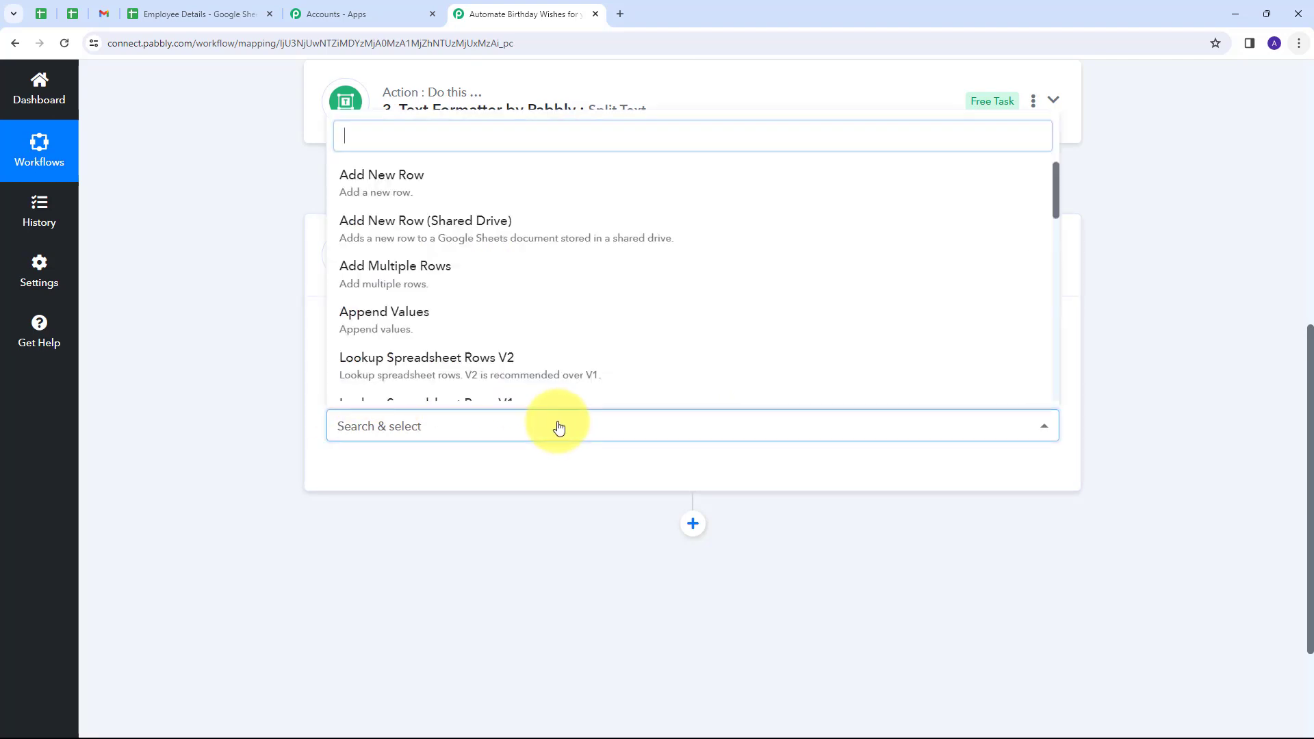
left_click(507, 375)
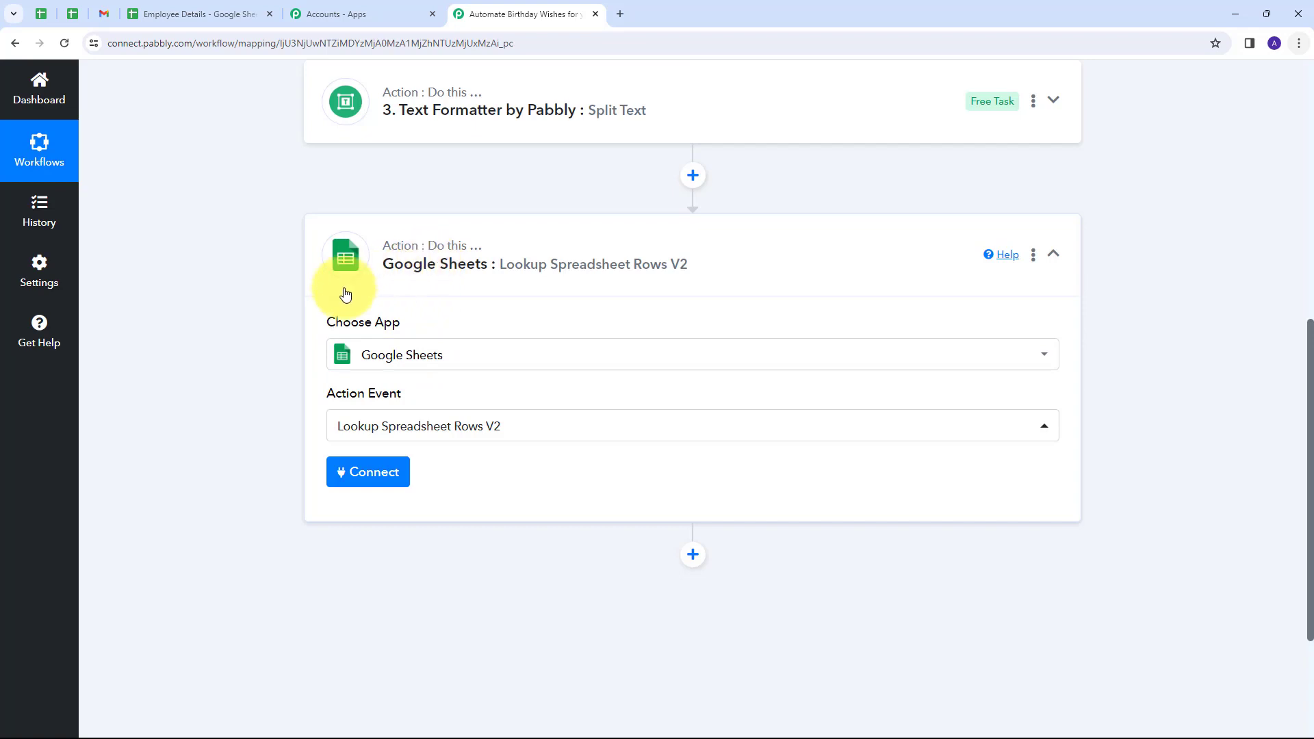
Connect the lookup step through a new Google Sheets connection, signing in with Google and allowing Pabbly Connect access
left_click(361, 473)
left_click(692, 236)
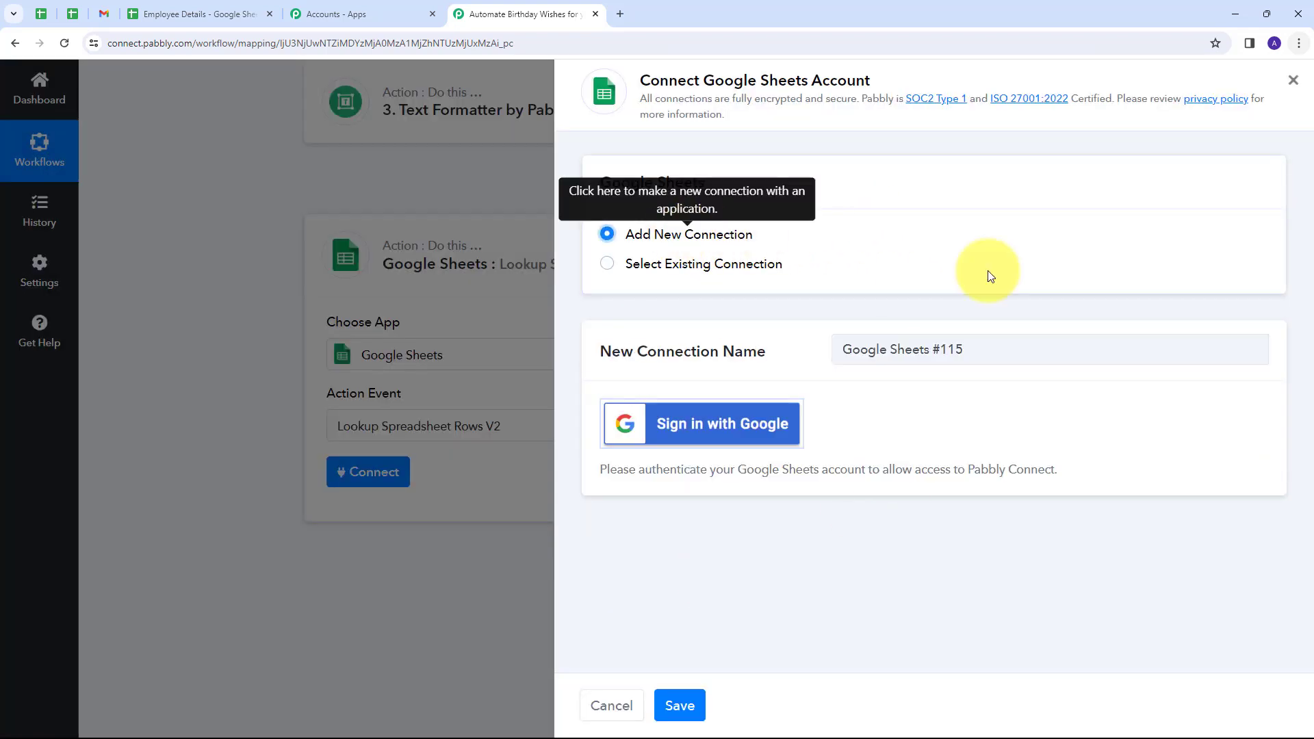
left_click(661, 431)
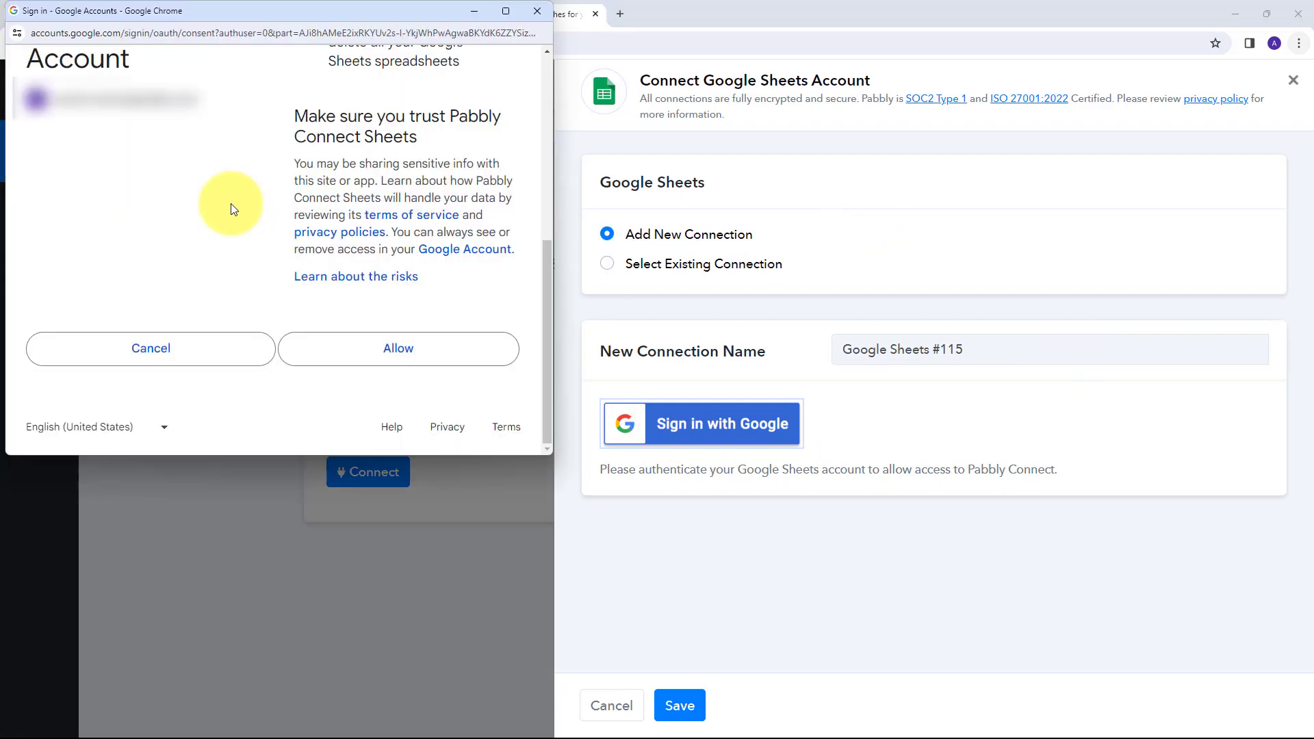
left_click(388, 357)
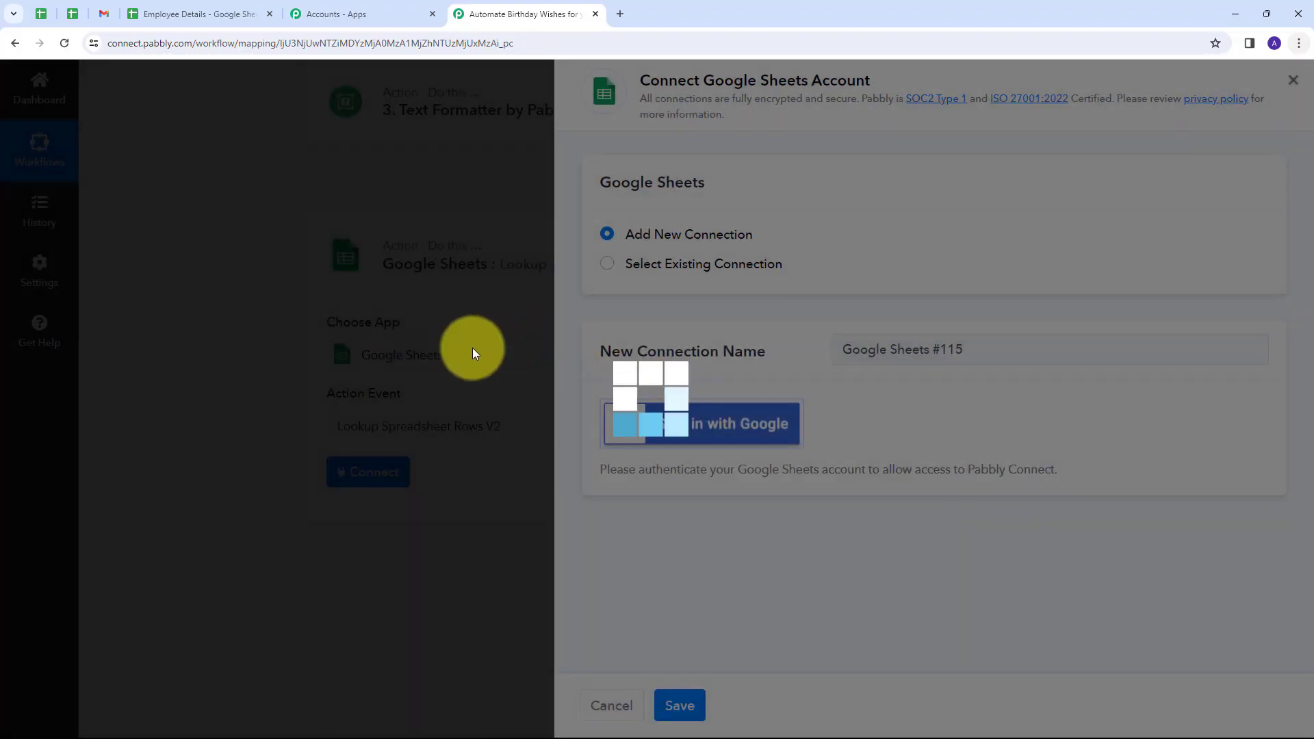
Review the lookup fields, then switch to the Employee Details spreadsheet in Google Sheets to check its name, sheet and columns
scroll(634, 311, "down", 3)
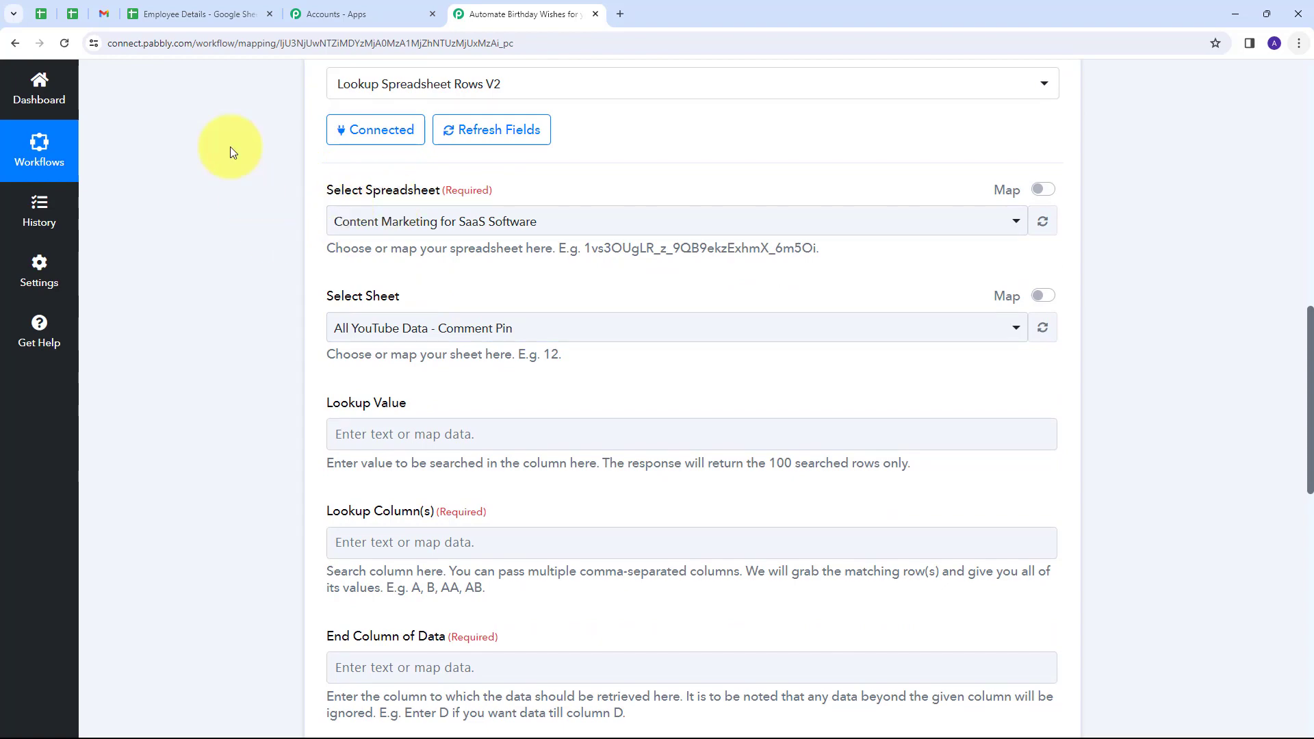
left_click(206, 14)
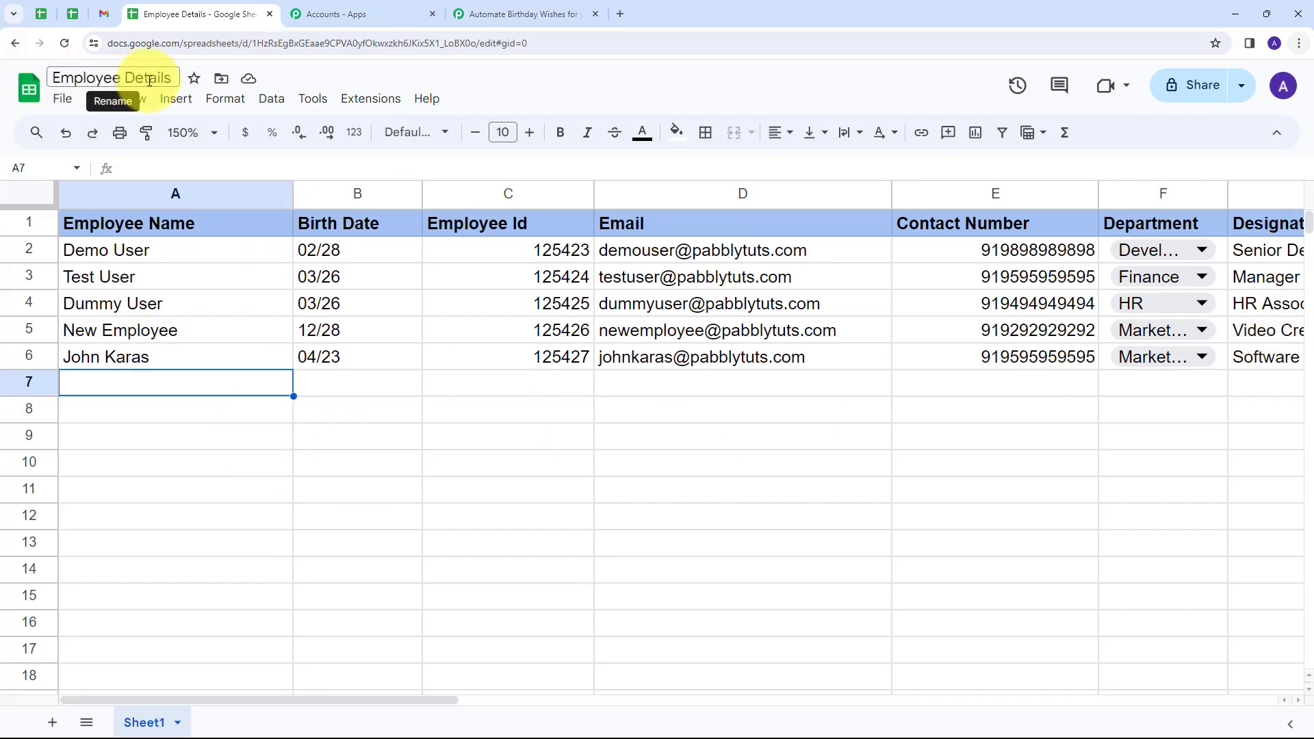
left_click_drag(240, 700, 203, 663)
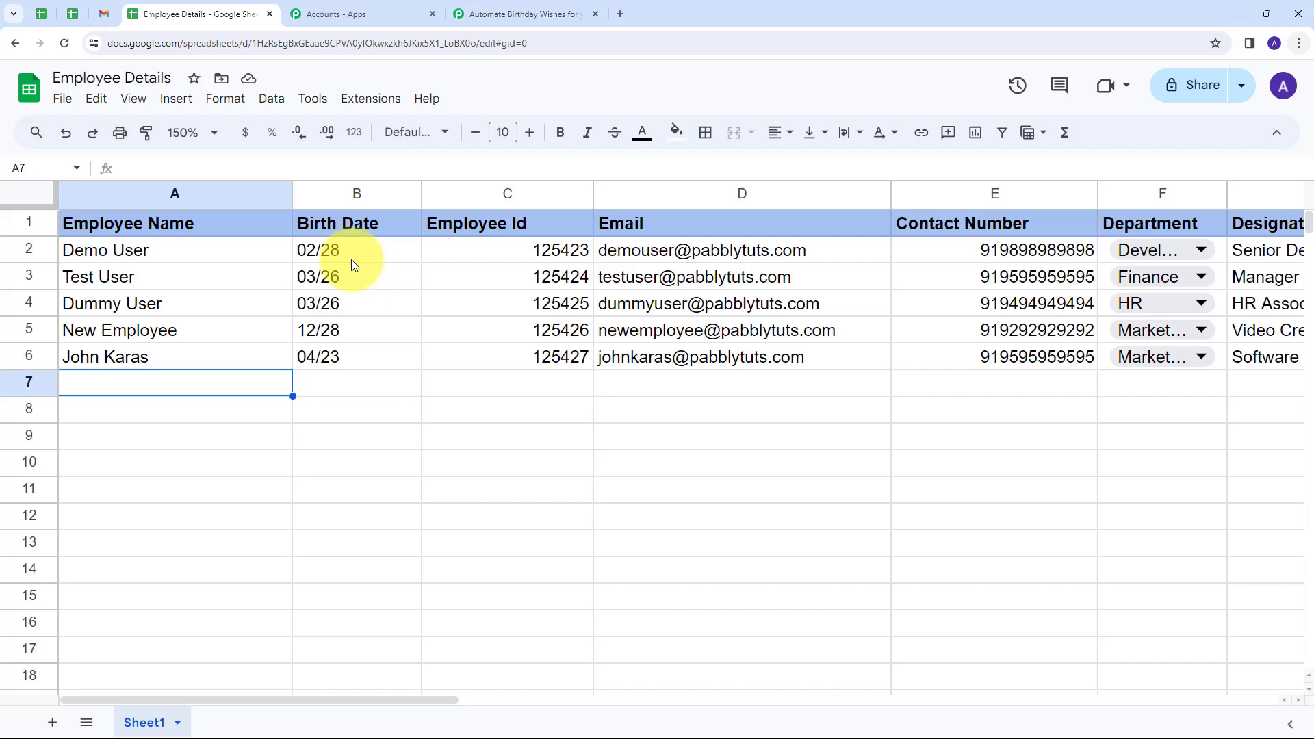
Return to Pabbly Connect and select the Employee Details spreadsheet with Sheet1 for the lookup step
left_click(321, 387)
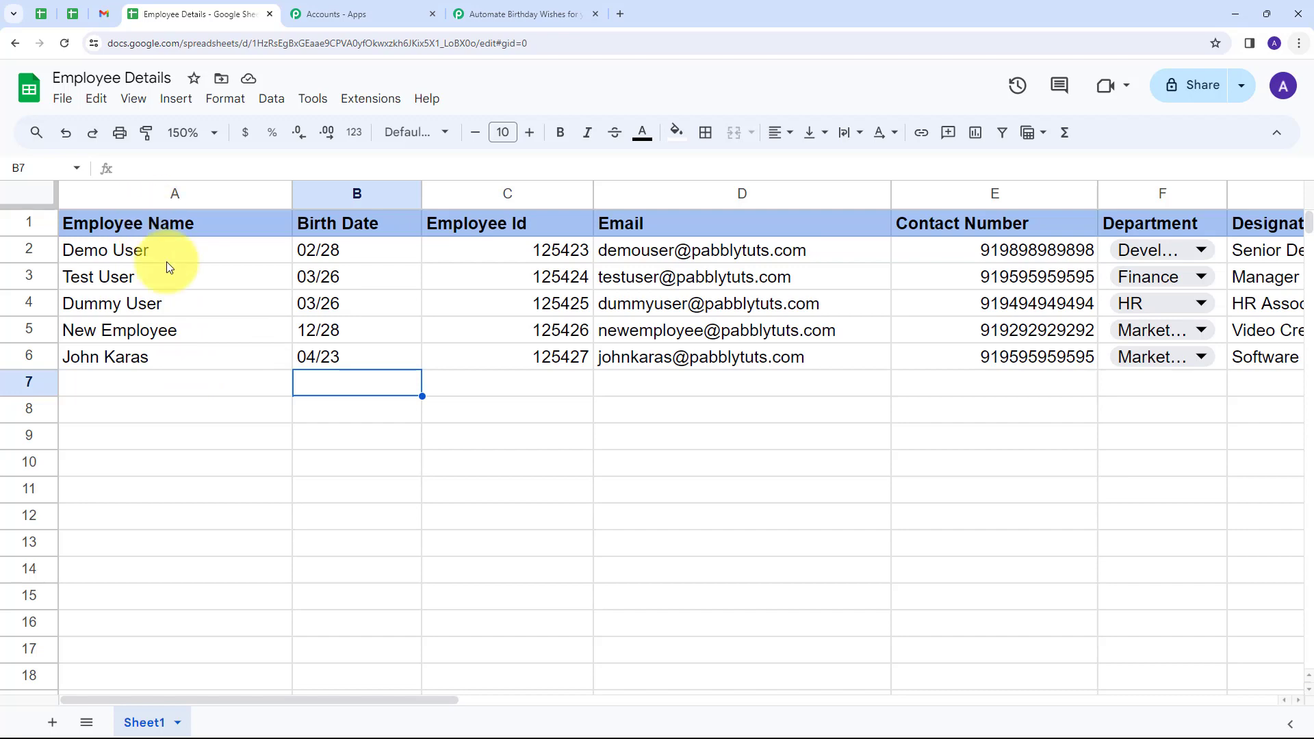
left_click(517, 13)
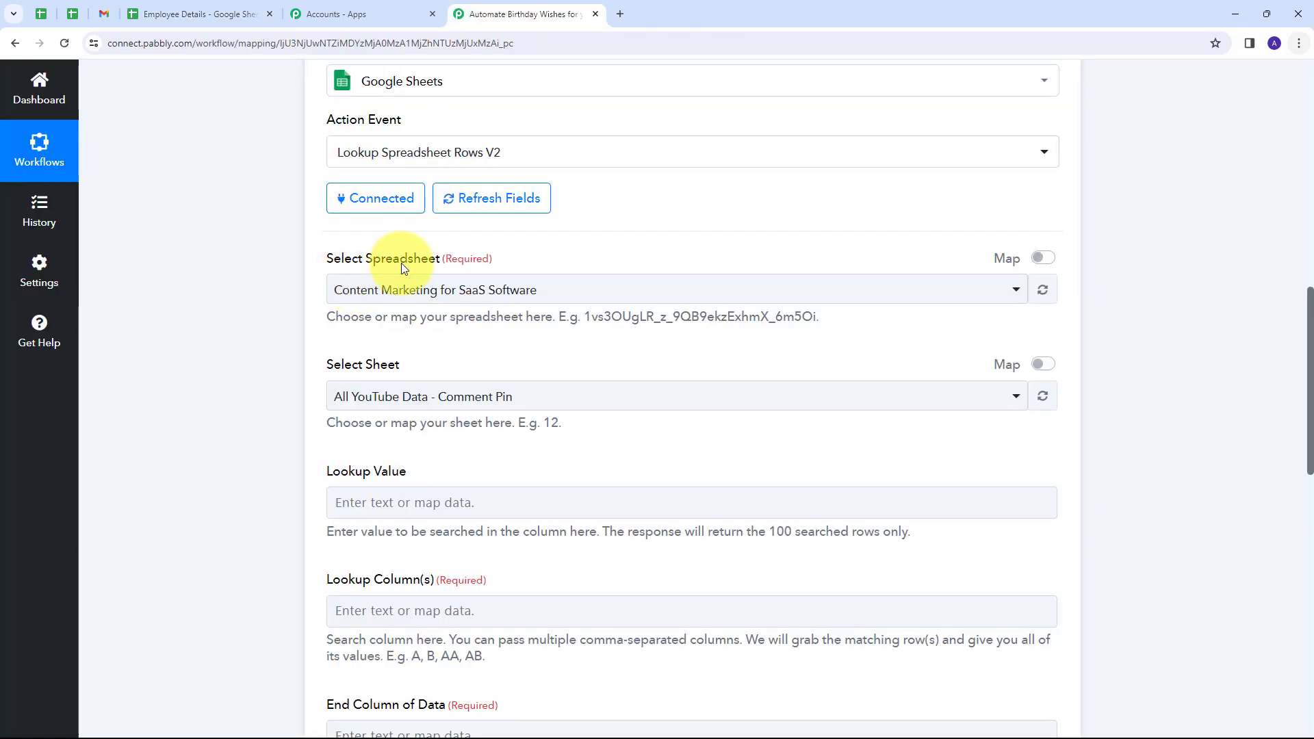
left_click(736, 287)
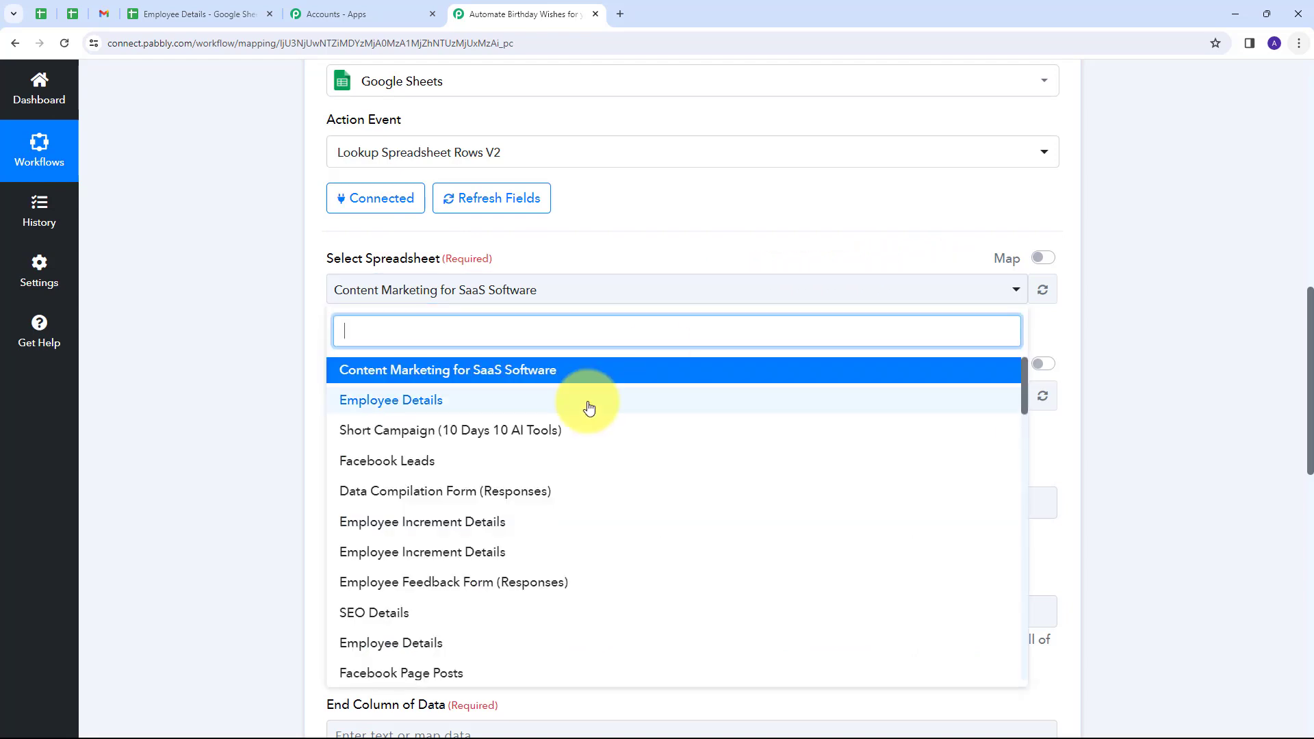
scroll(589, 475, "down", 2)
scroll(586, 454, "up", 2)
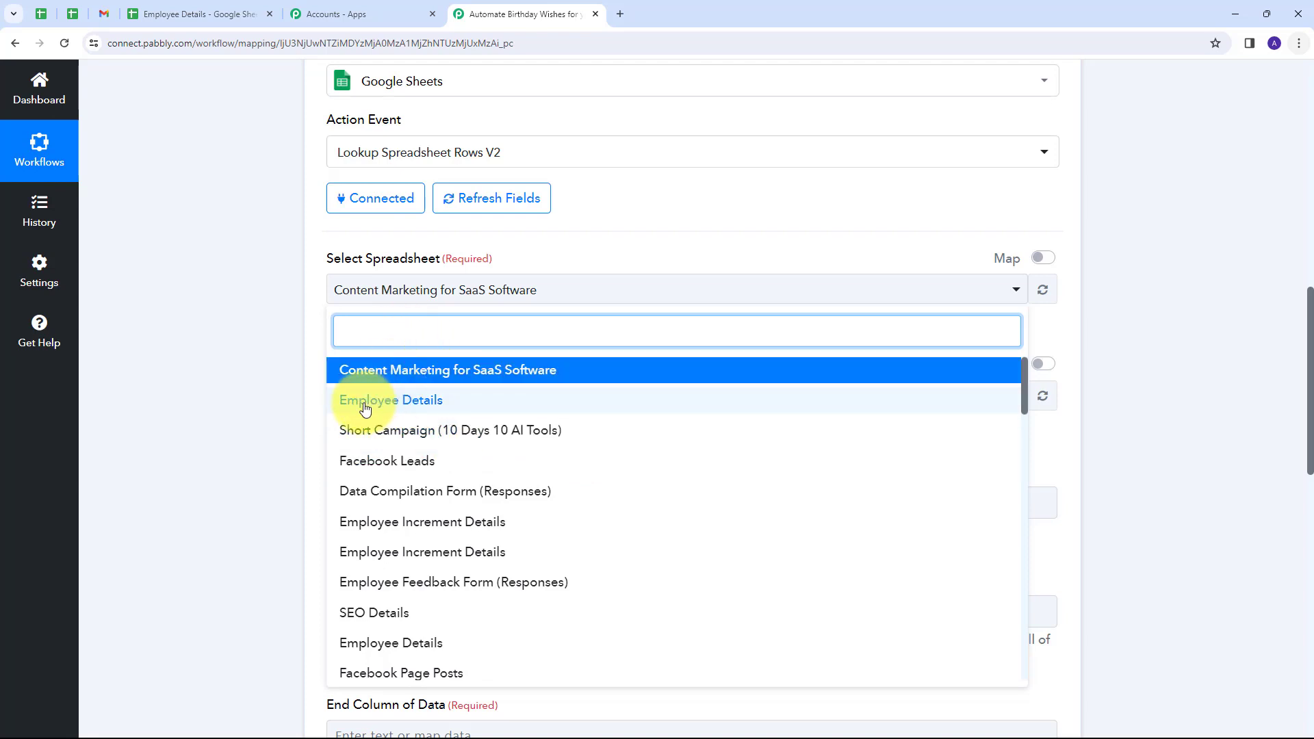
left_click(392, 404)
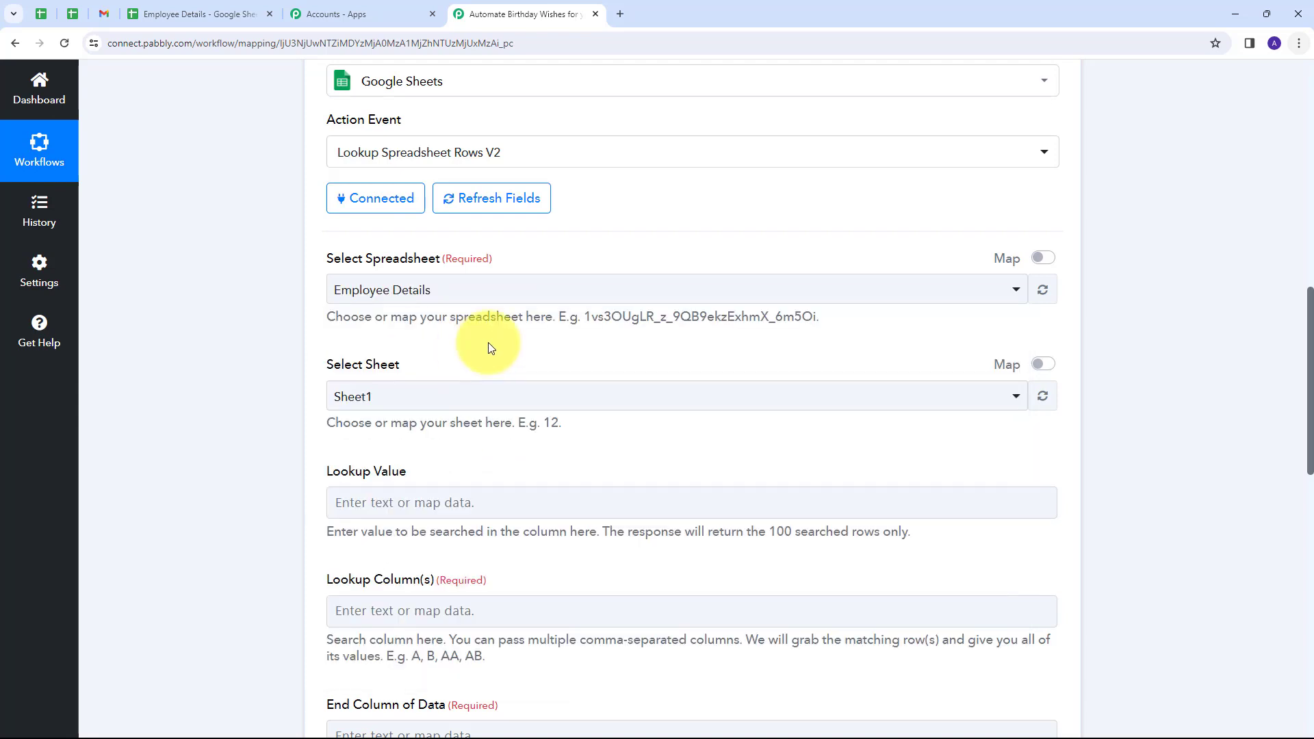
scroll(490, 347, "down", 3)
scroll(467, 336, "up", 3)
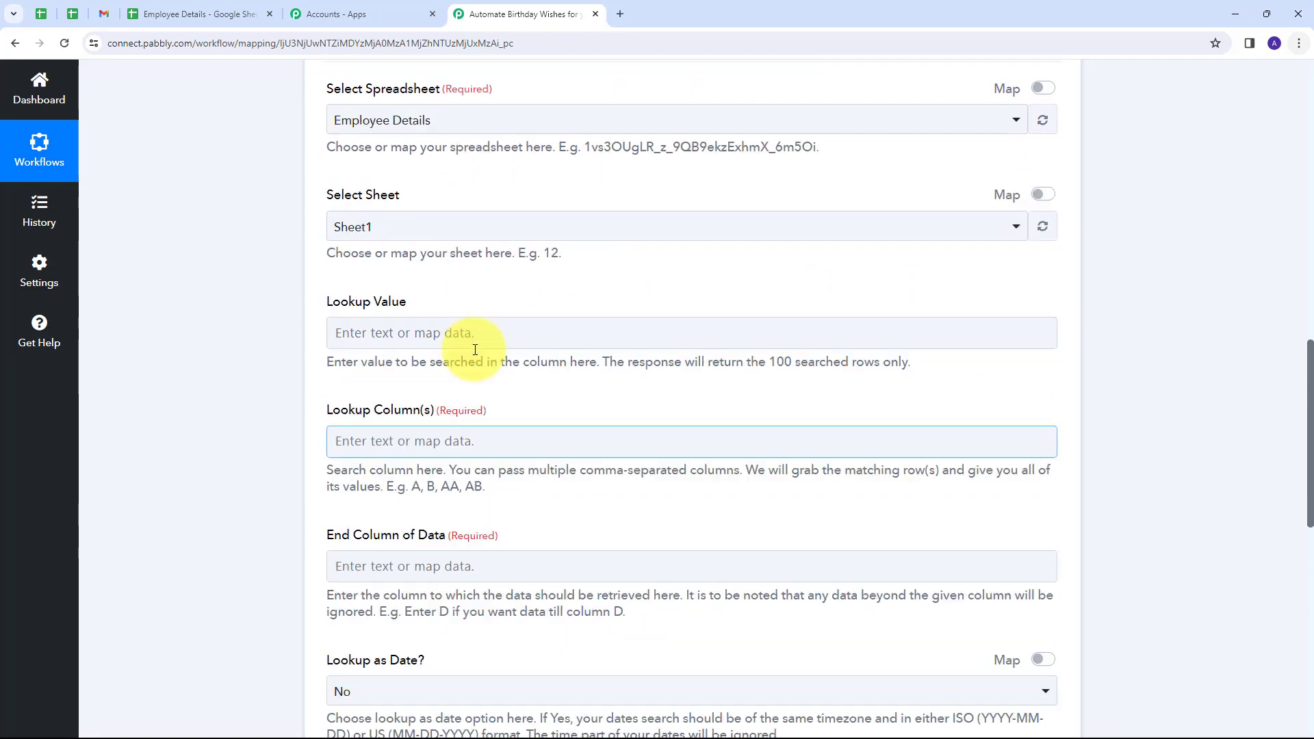
Map the lookup value as Split Text Result 0 and Result 1 separated by a slash
scroll(383, 342, "down", 2)
left_click(378, 296)
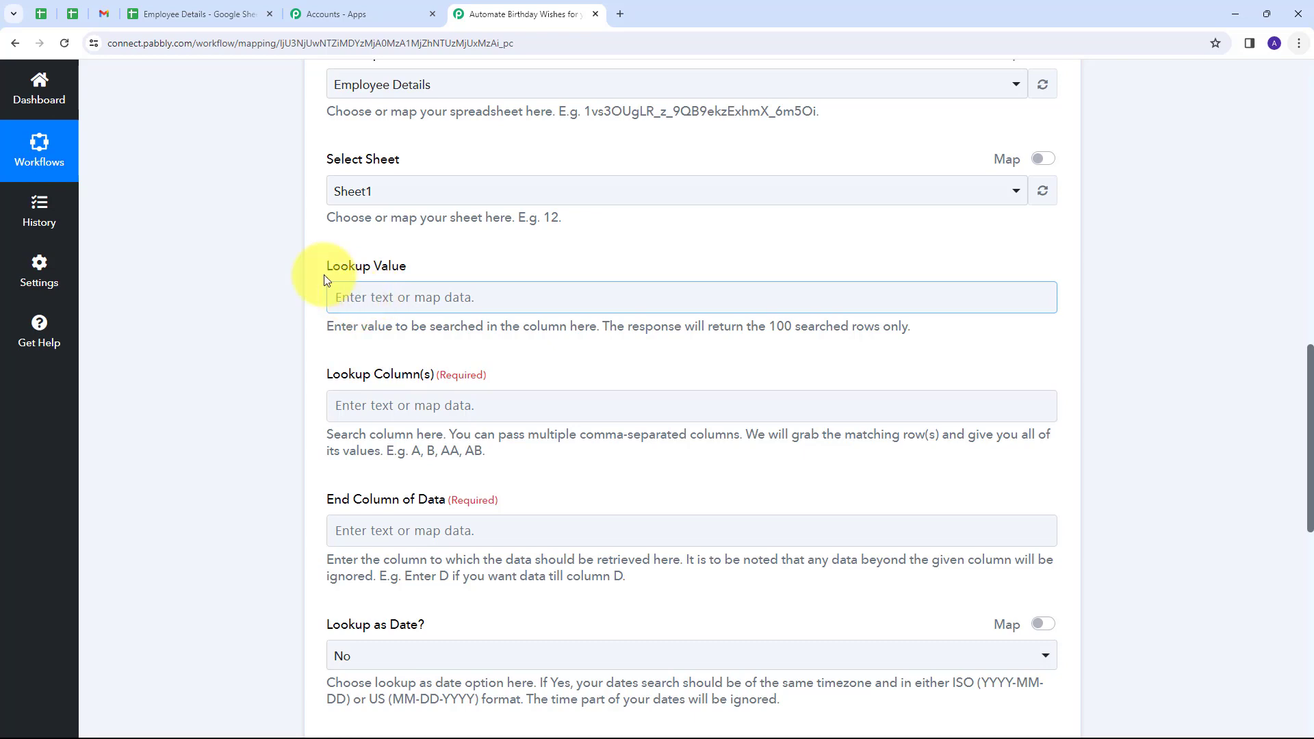
left_click(375, 296)
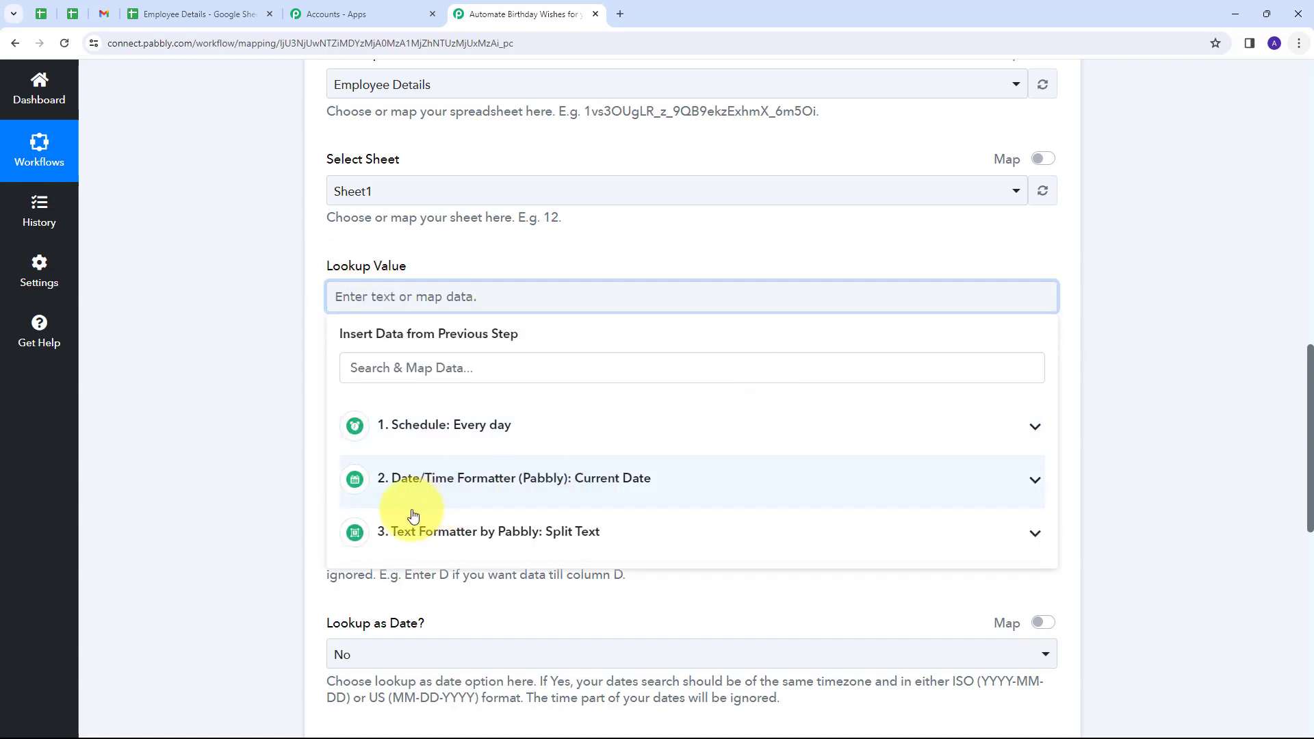
left_click(577, 533)
scroll(505, 548, "down", 1)
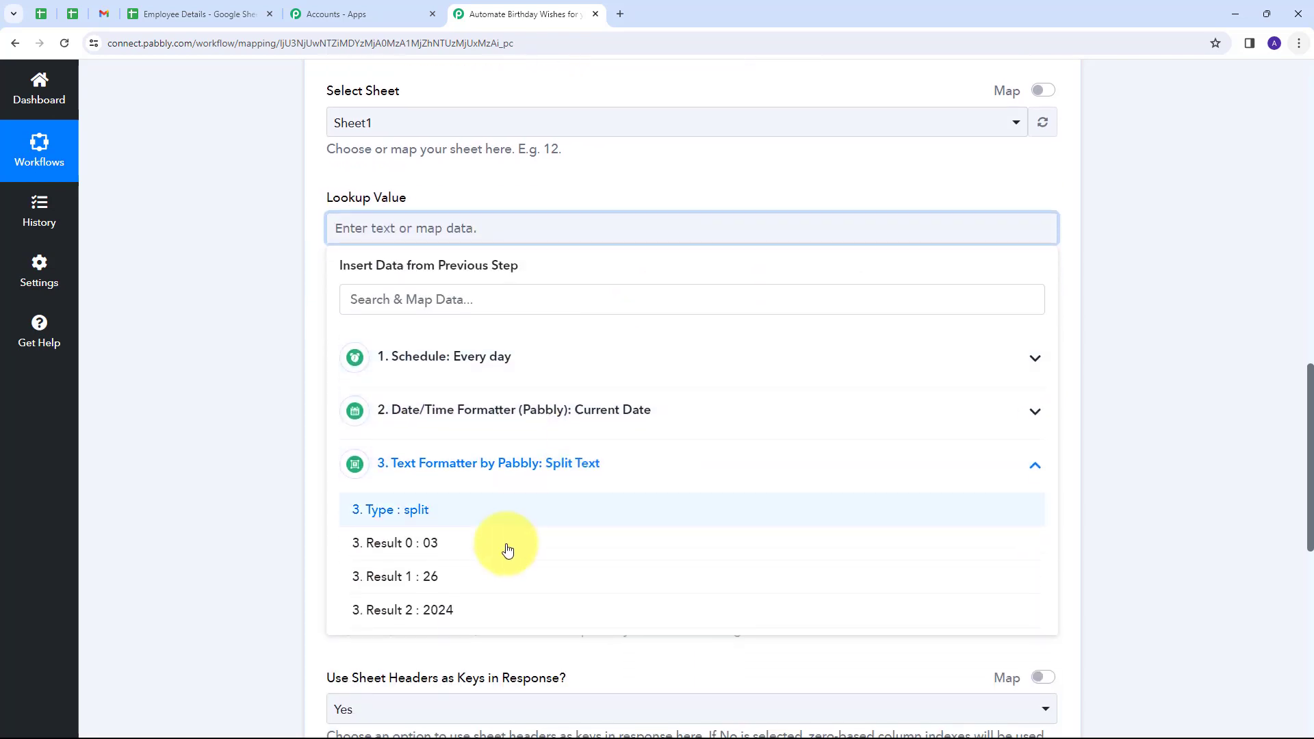
left_click(440, 548)
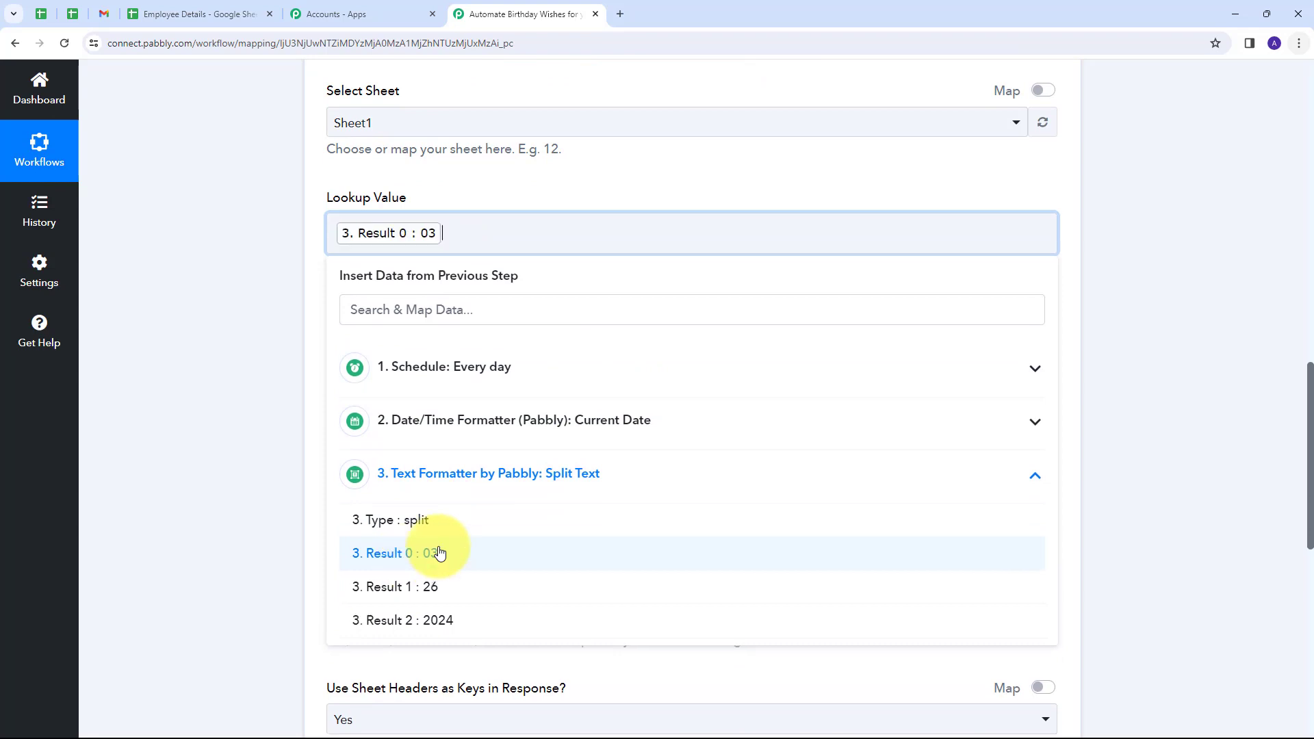
type("/")
left_click(439, 599)
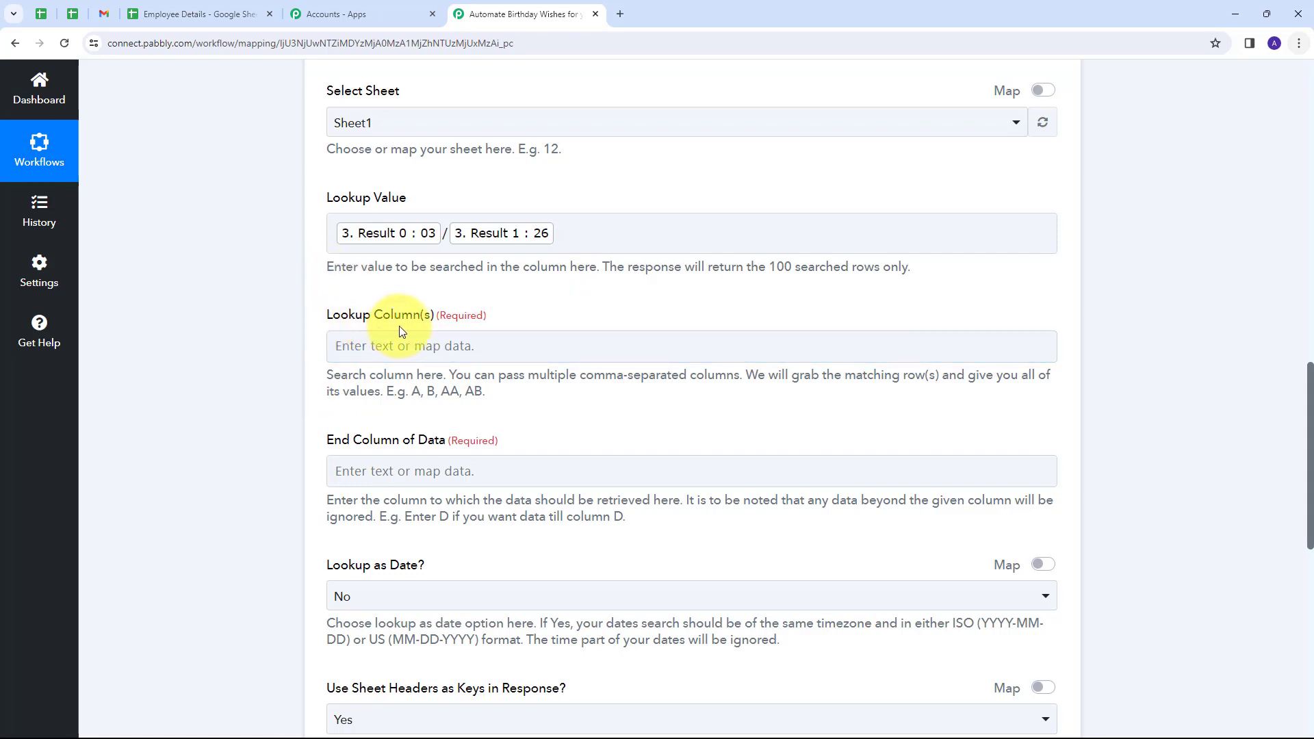
Check the birth date column in the Employee Details sheet, and set the lookup column to B and the end column of data to G
left_click(171, 14)
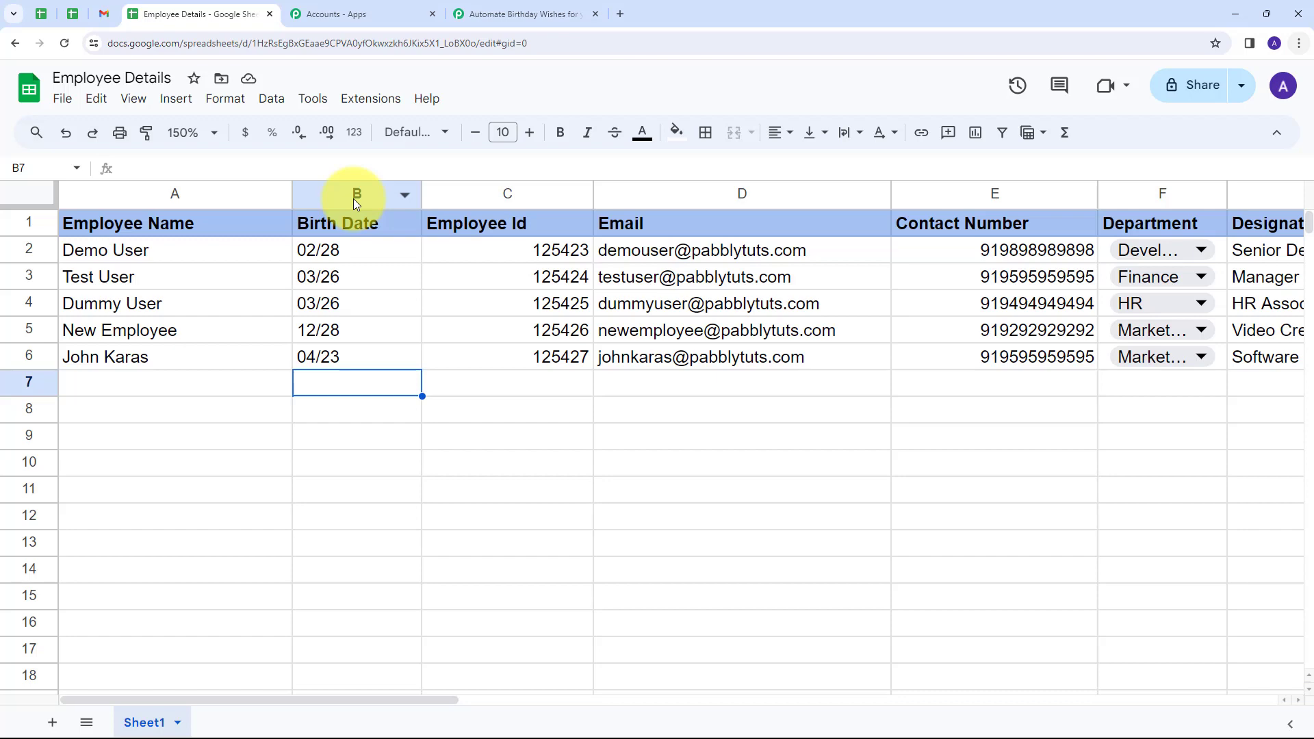
left_click(513, 13)
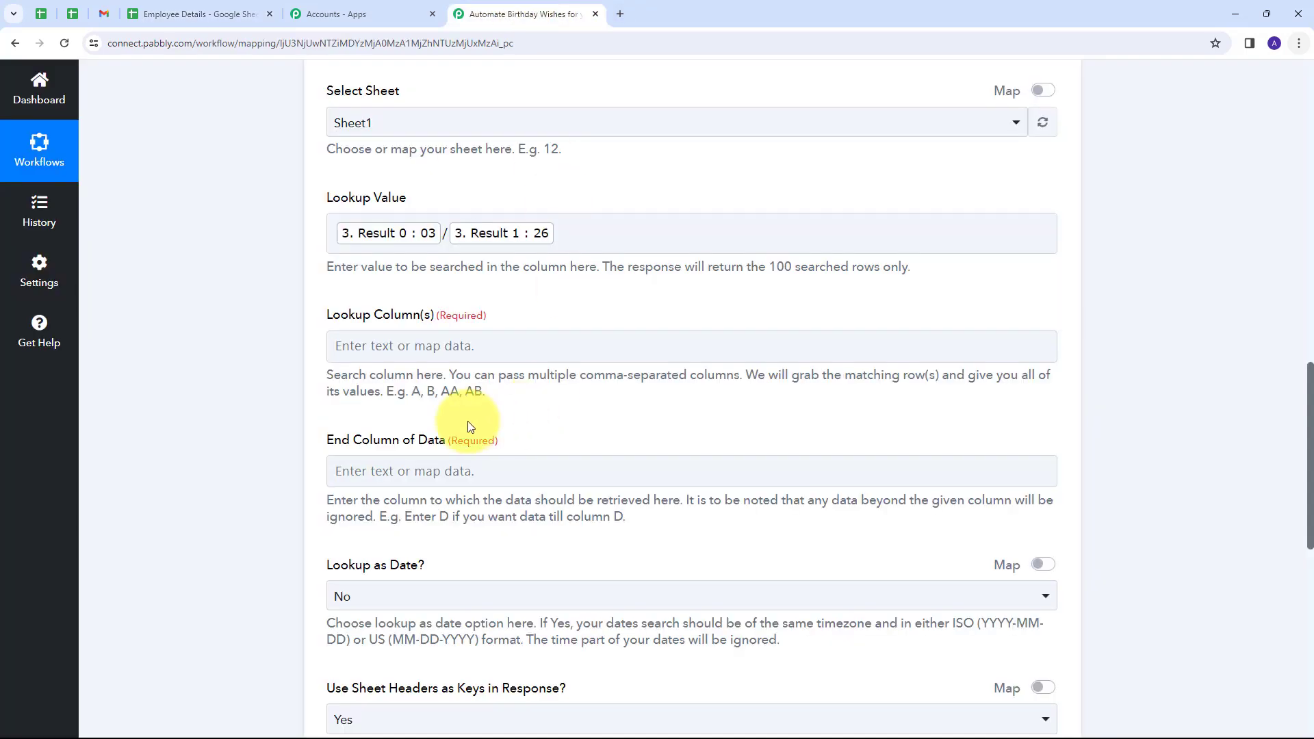
left_click(401, 346)
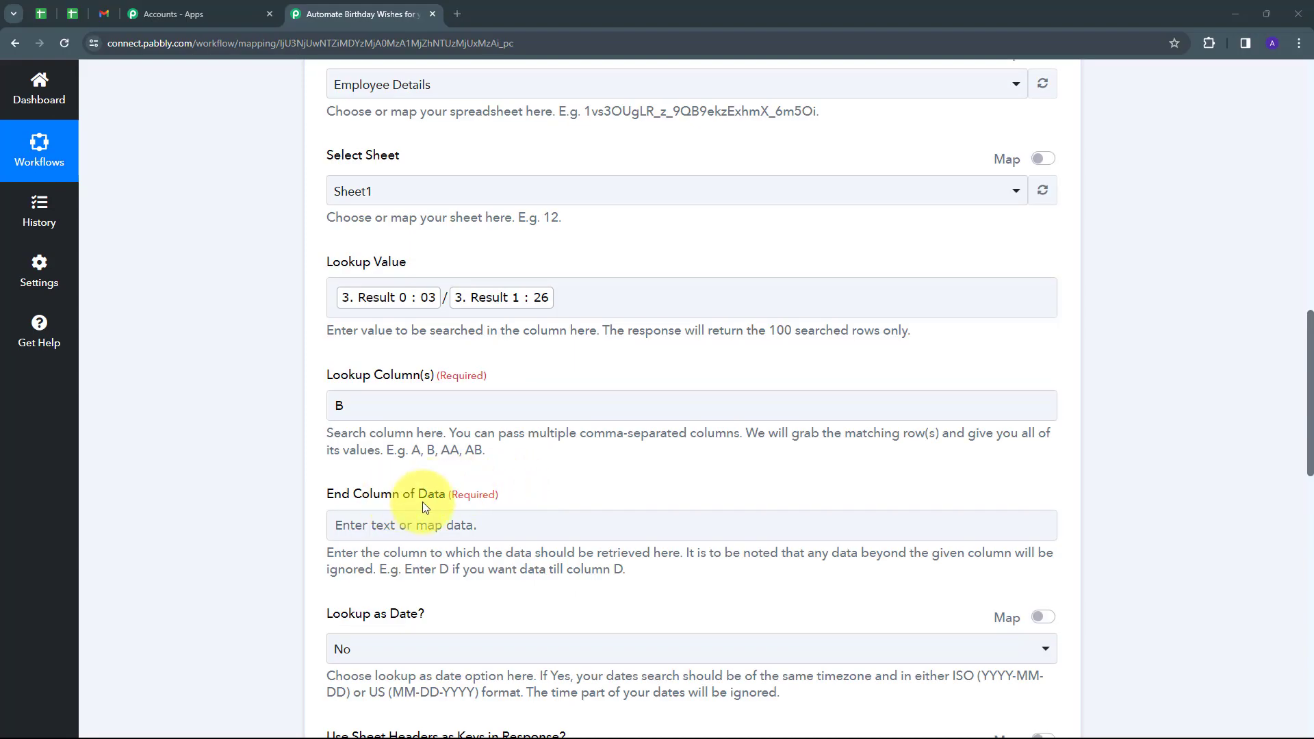
left_click(401, 524)
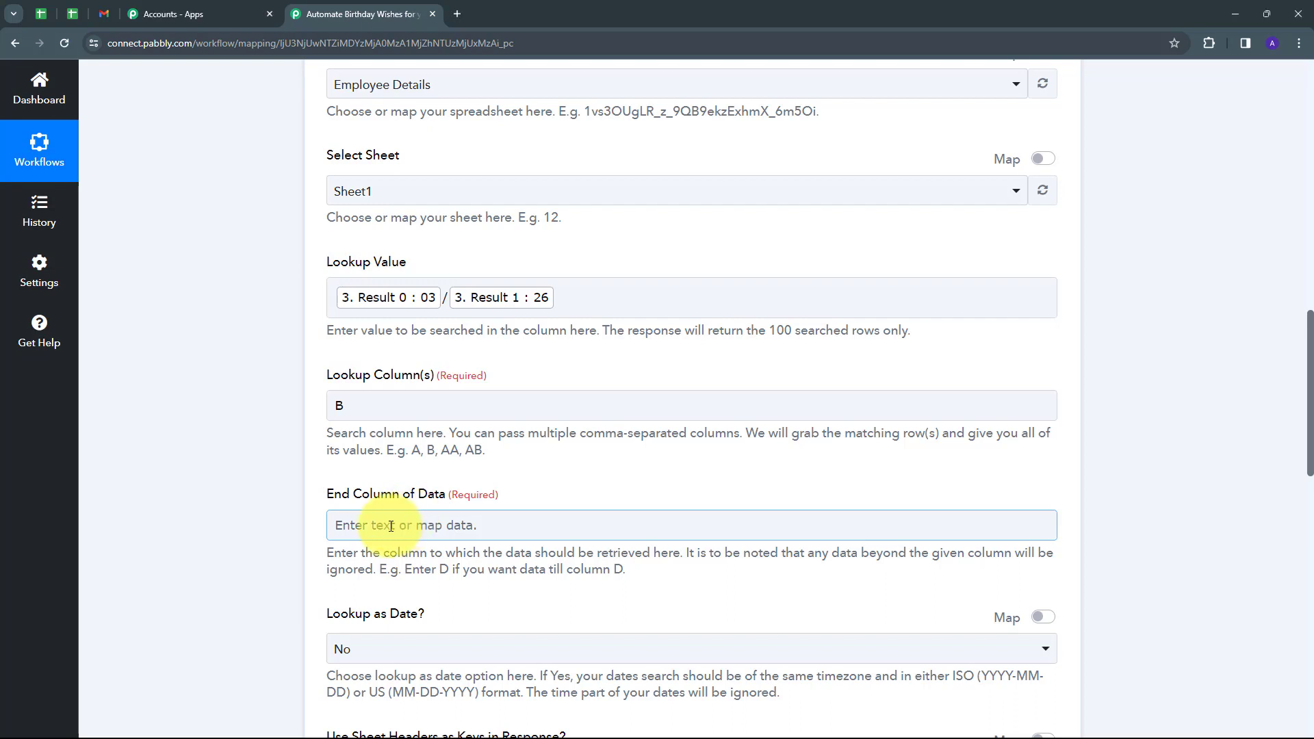
left_click(391, 526)
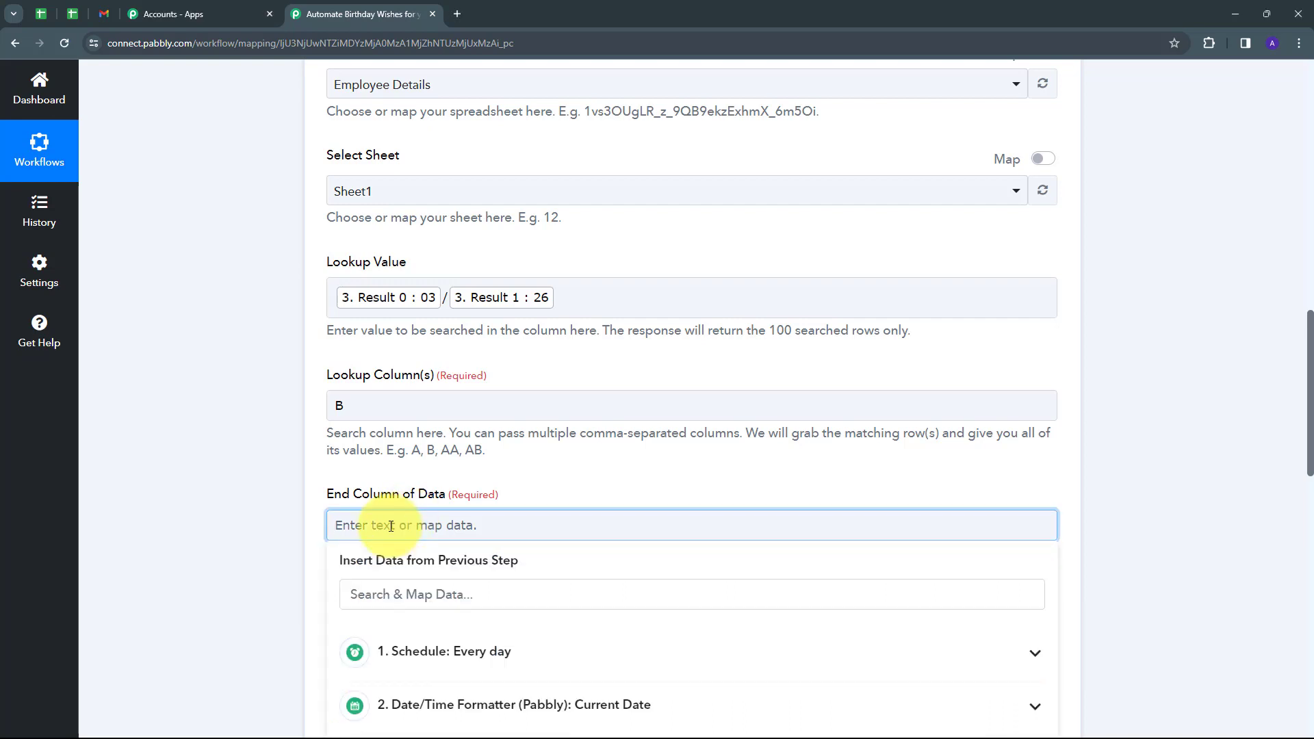
type("G")
left_click(581, 477)
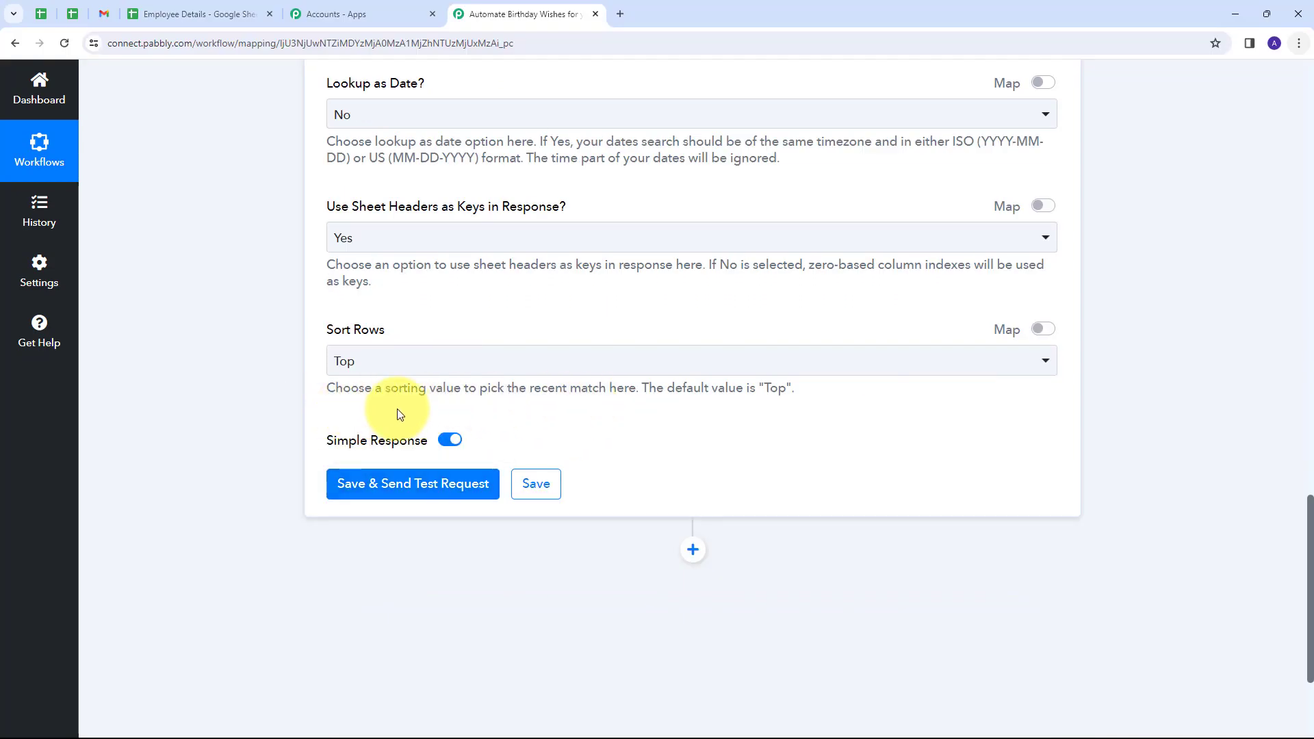
Turn off Simple Response for the lookup step, then save it and send a test request
left_click(451, 440)
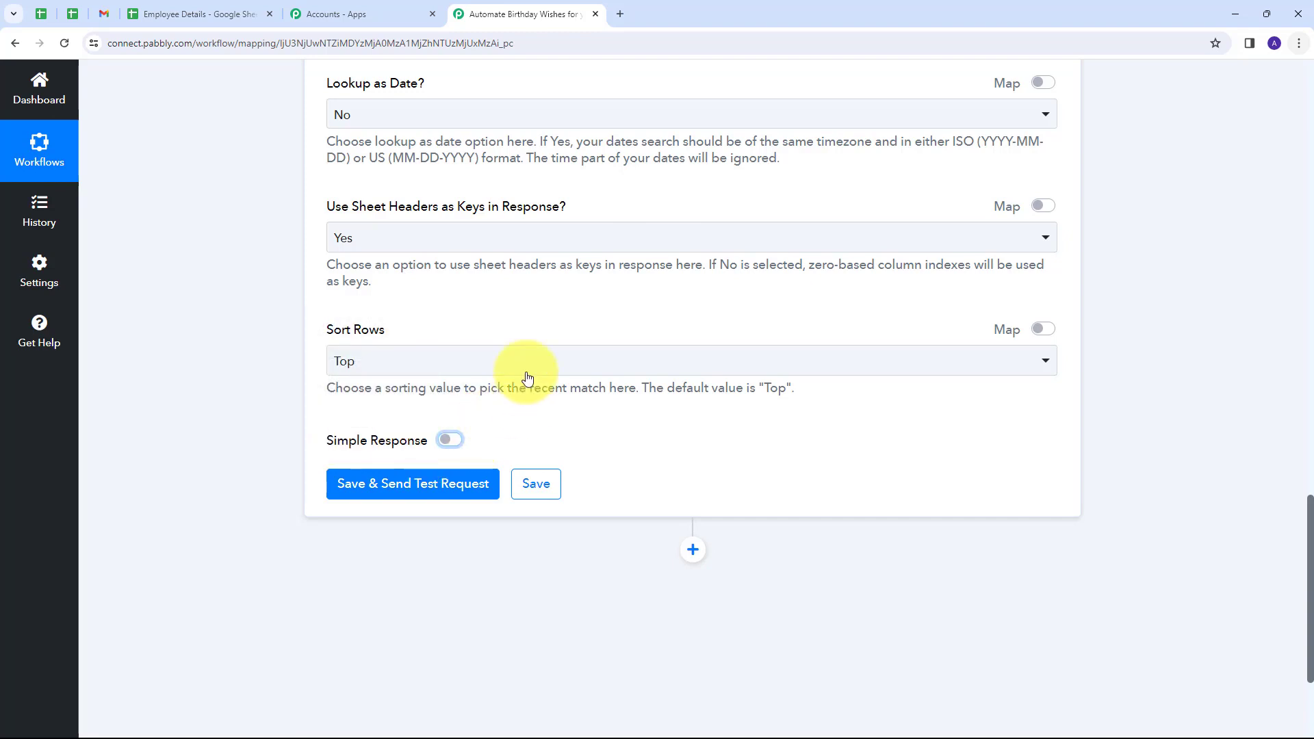
scroll(528, 287, "down", 1)
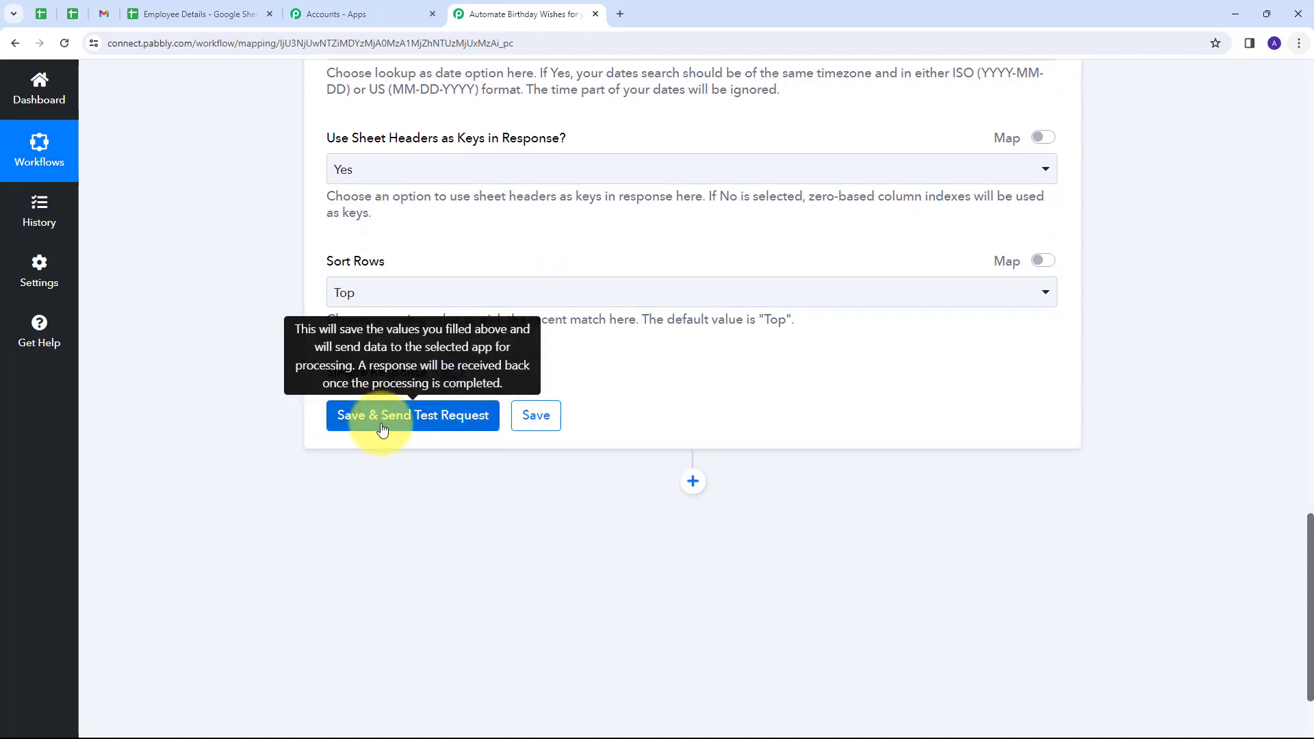
left_click(381, 424)
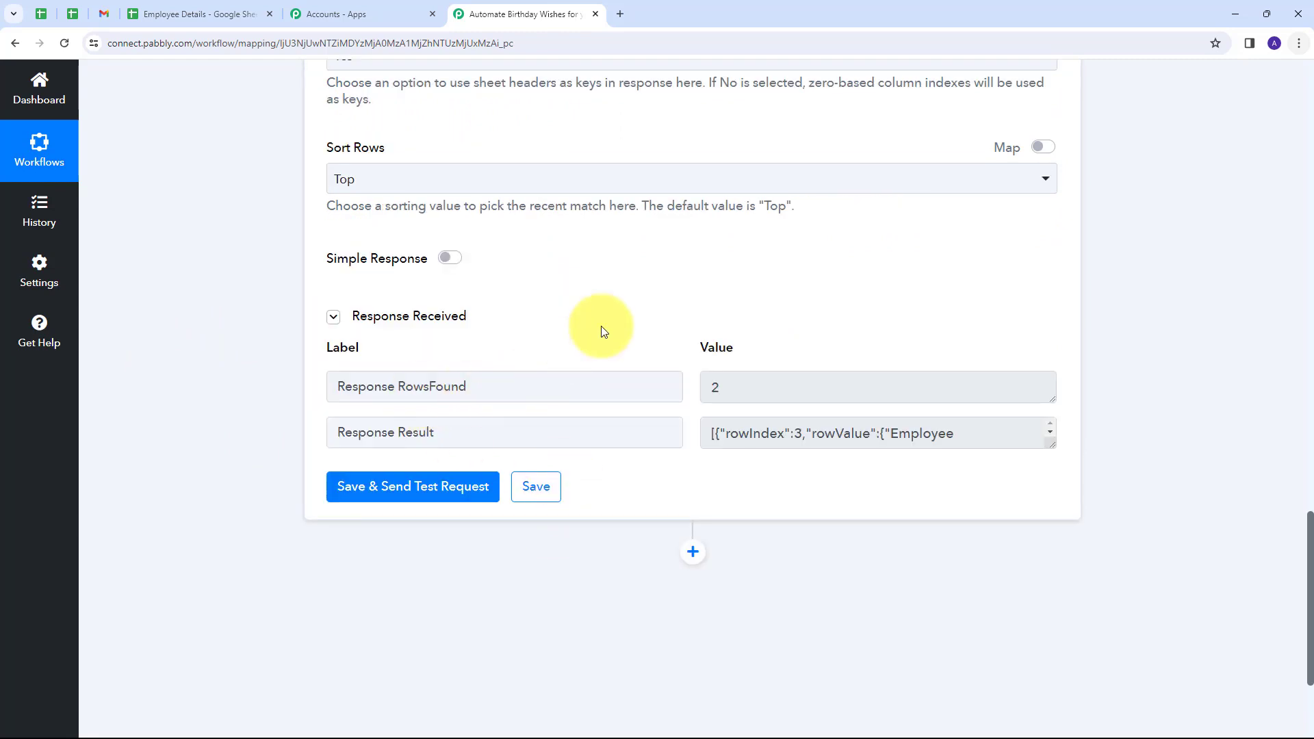
Enlarge the Response Result value and examine the employee rows returned by the lookup
scroll(1097, 351, "down", 1)
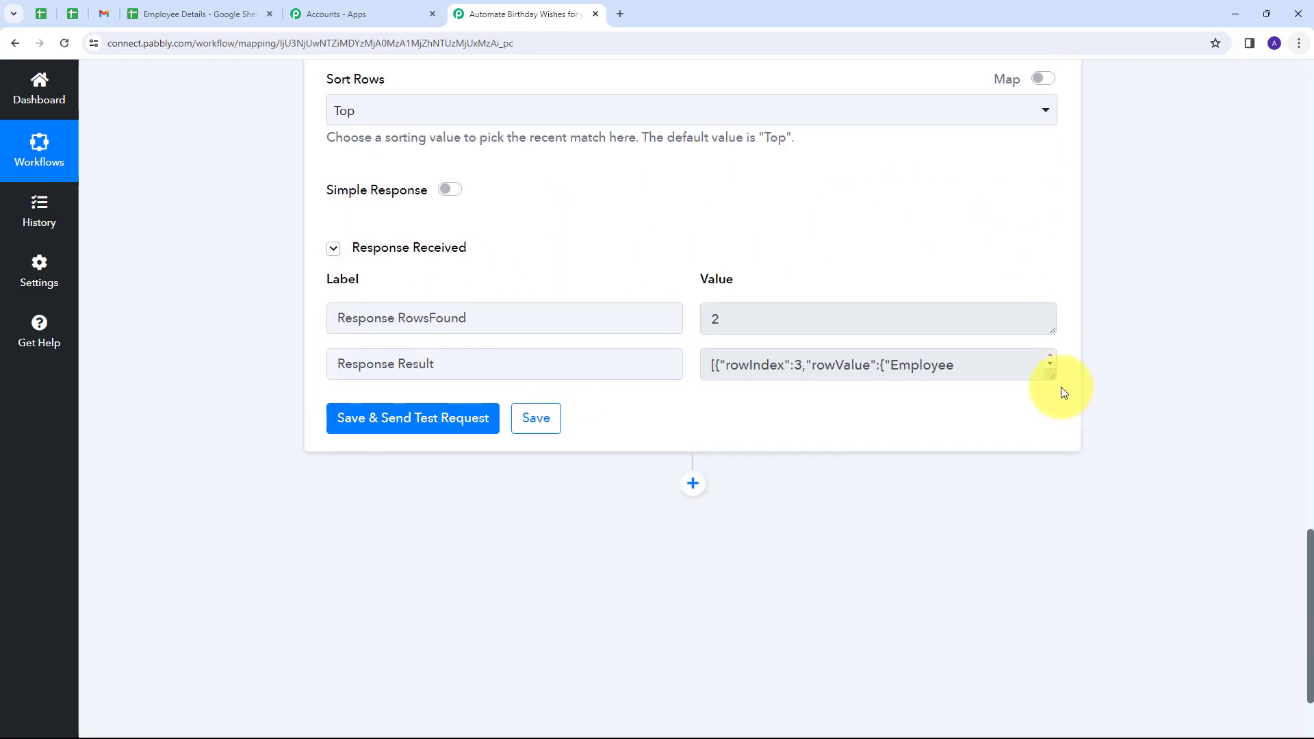
left_click_drag(1053, 378, 1051, 621)
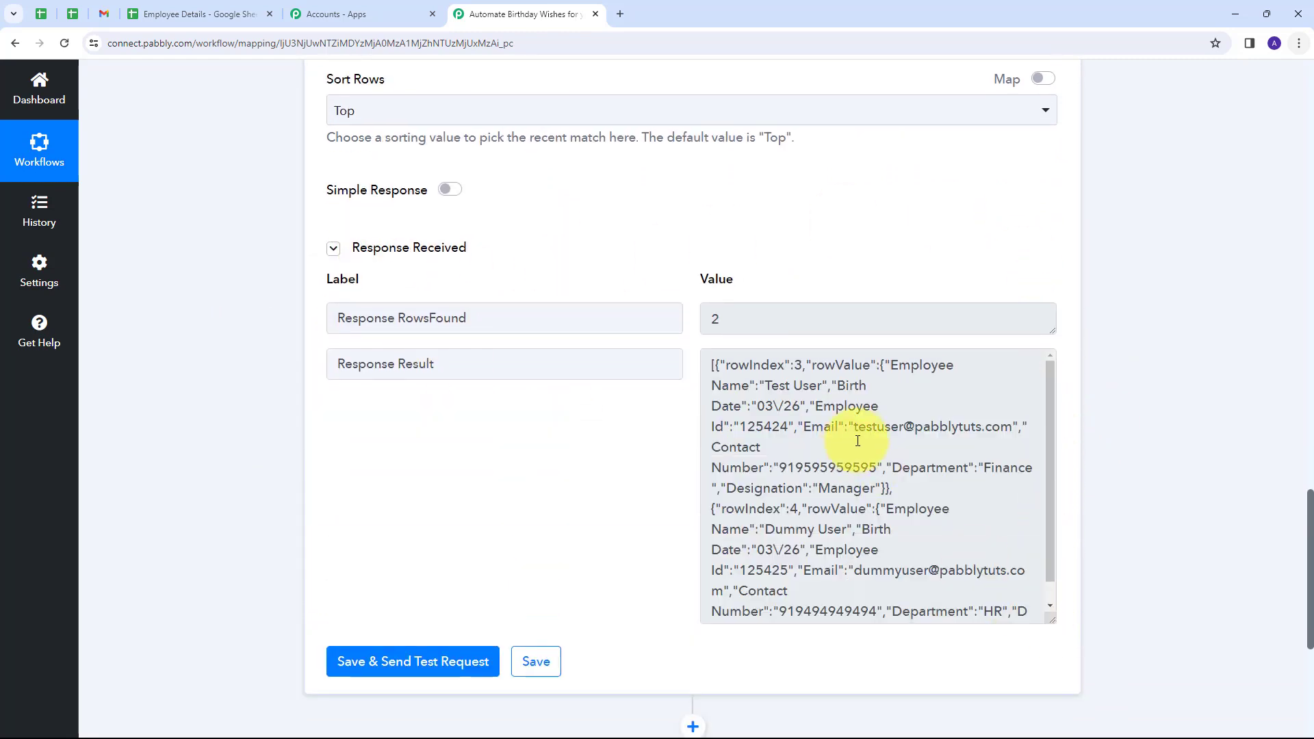
scroll(858, 438, "down", 1)
scroll(858, 438, "up", 1)
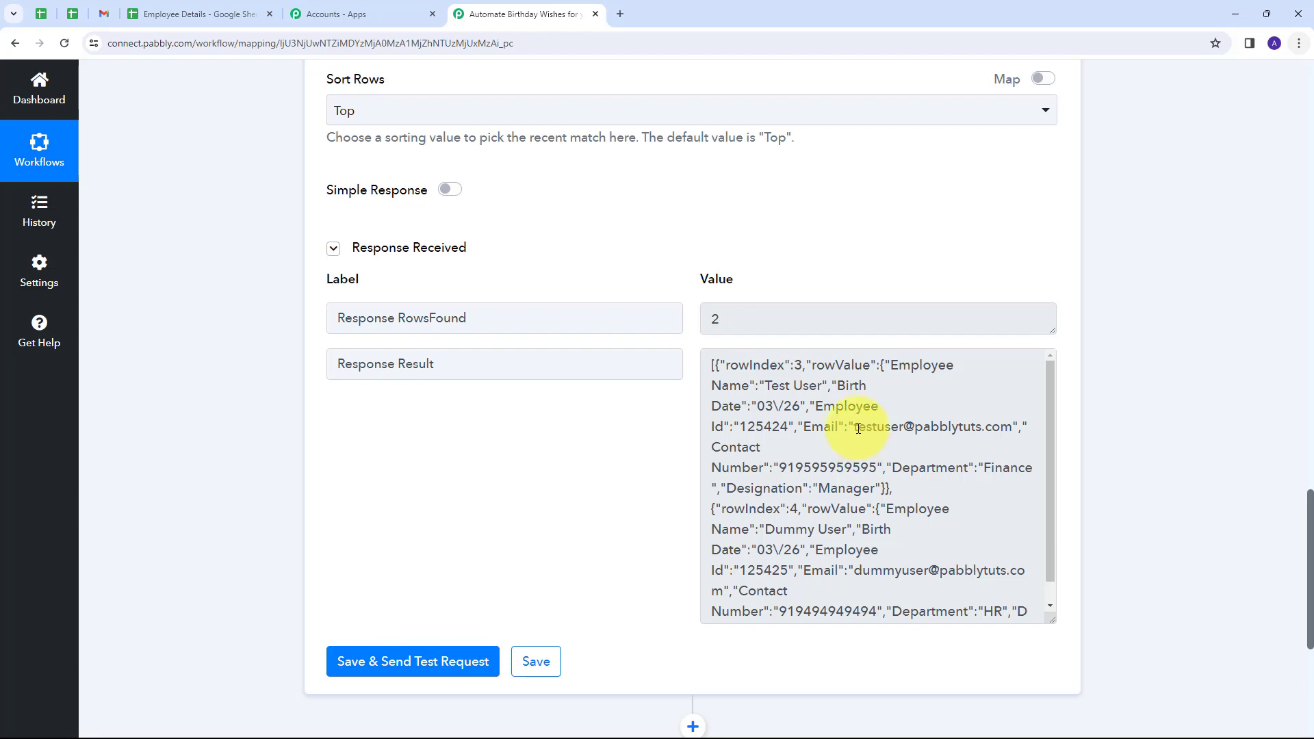
scroll(855, 451, "down", 1)
scroll(875, 478, "up", 1)
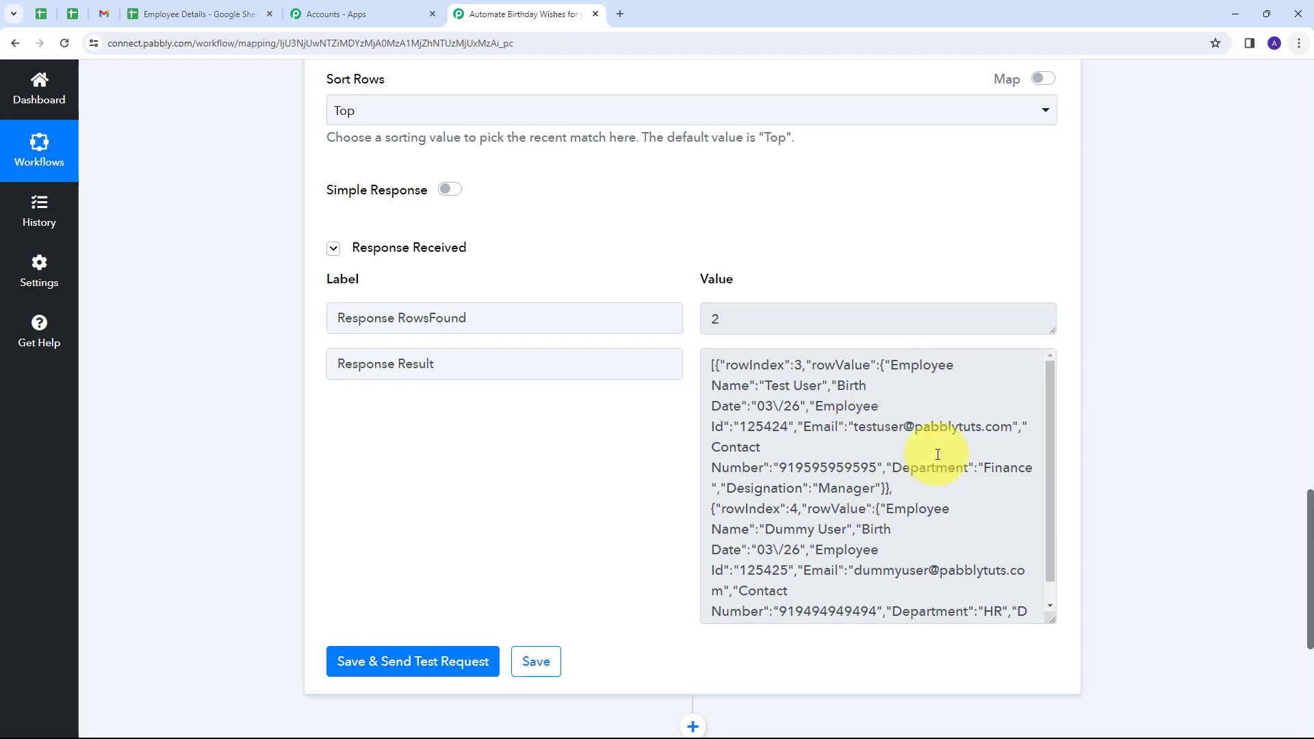
scroll(839, 444, "up", 1)
scroll(839, 444, "down", 1)
scroll(839, 444, "up", 1)
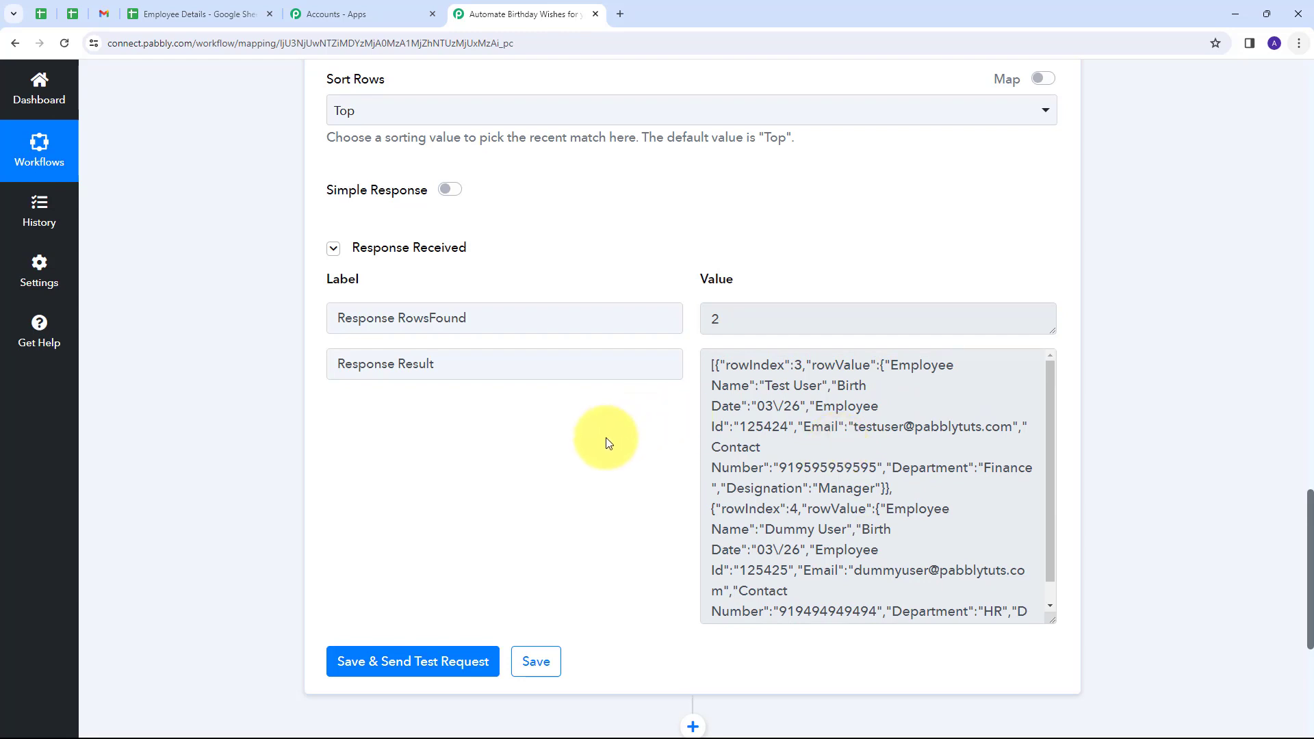
Add an action step after the Google Sheets lookup using Iterator by Pabbly with the Process Arrays event
scroll(608, 440, "down", 1)
scroll(646, 532, "down", 2)
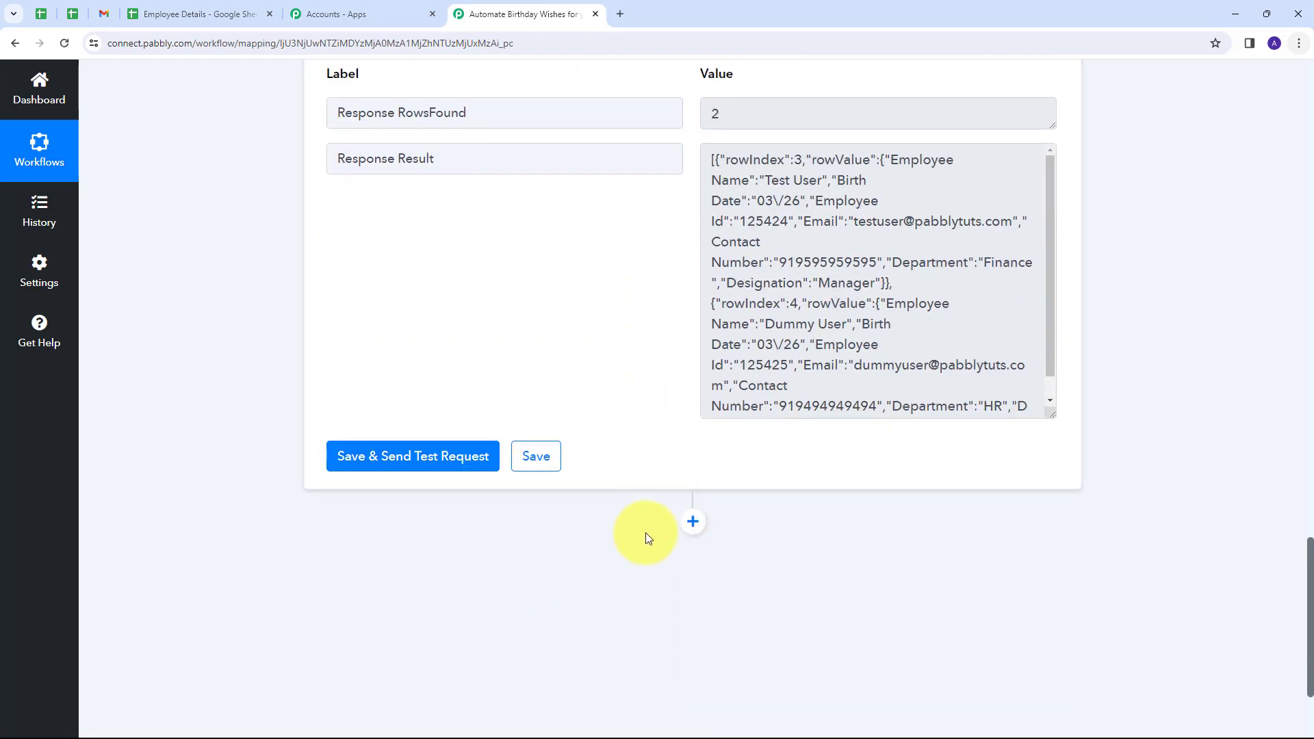
left_click(692, 520)
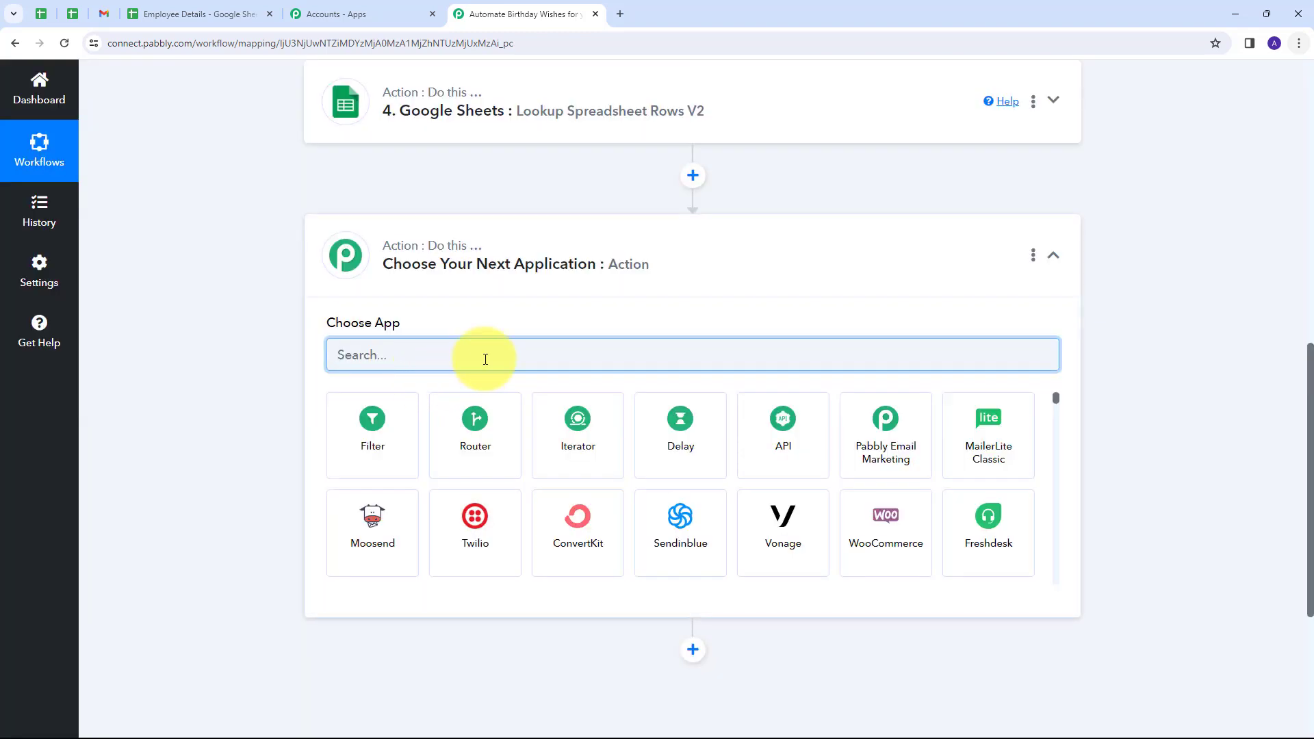
left_click(577, 424)
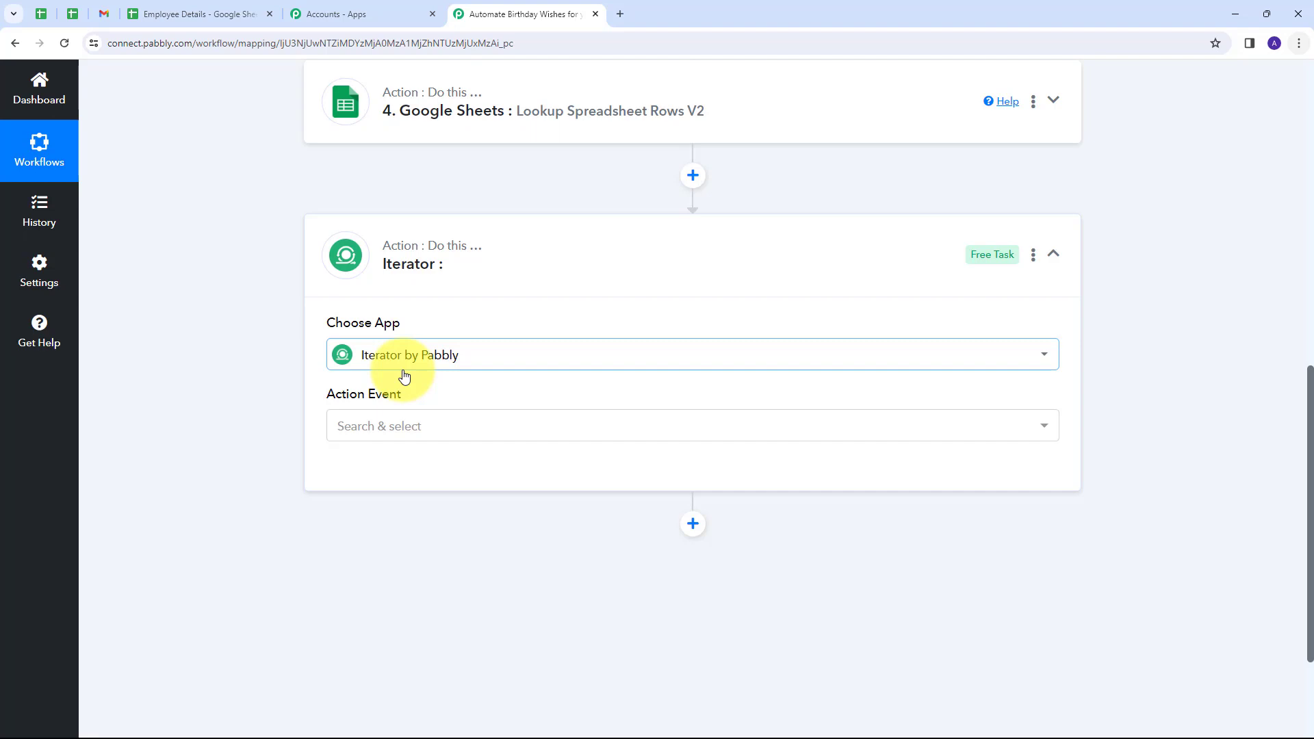
scroll(404, 376, "down", 1)
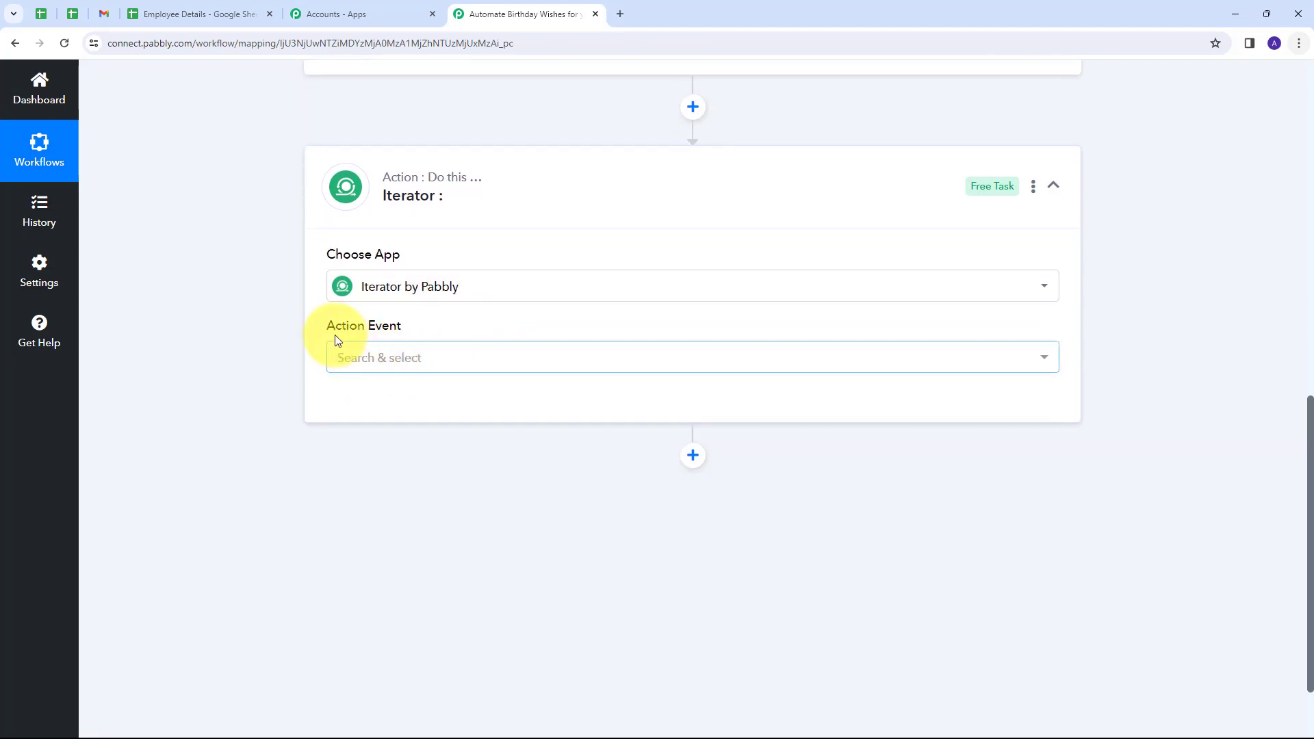
left_click(830, 358)
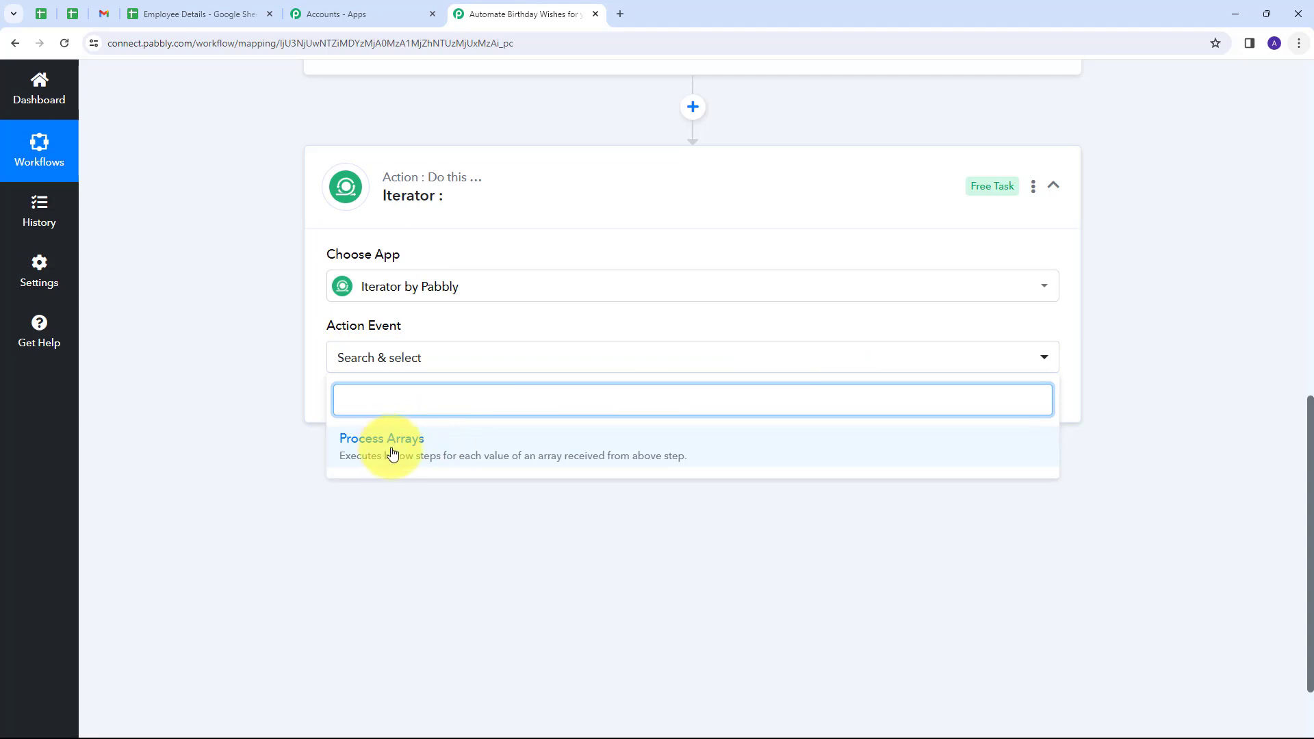
left_click(393, 454)
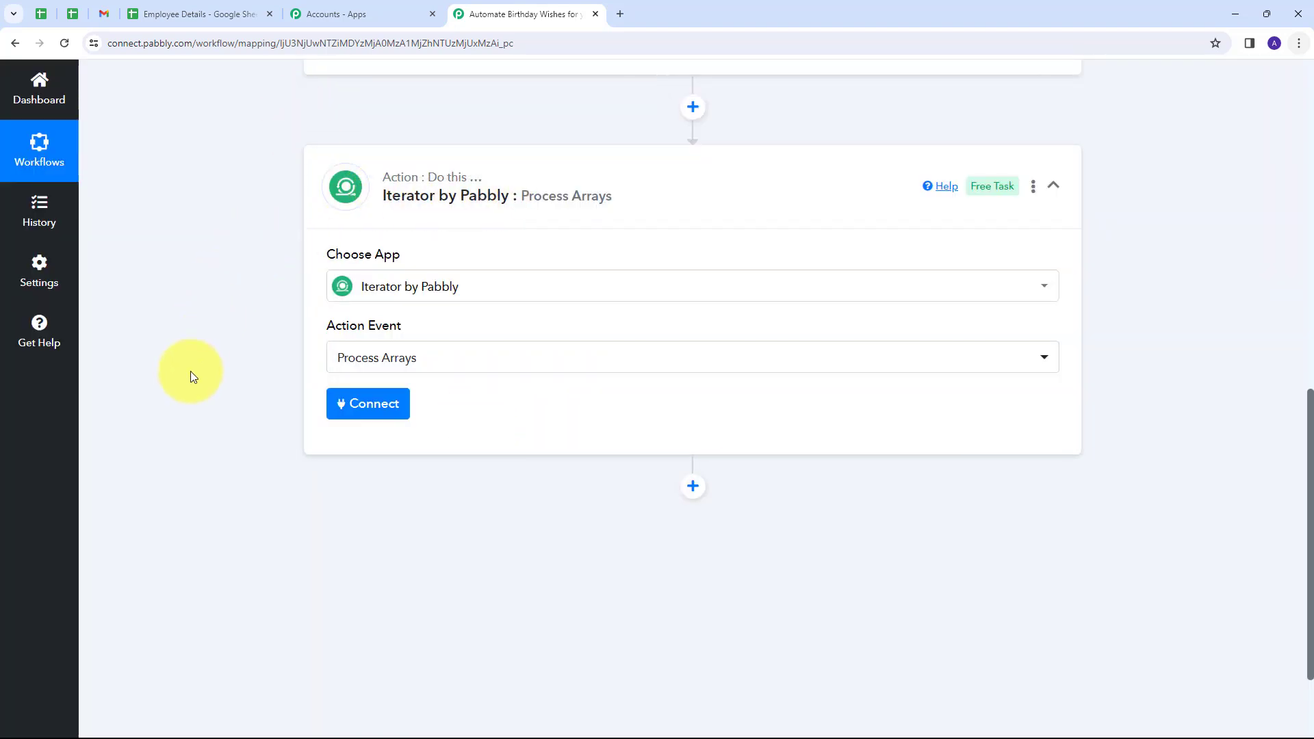
Connect the Iterator step and choose the lookup's Response Result [] as the array to process
left_click(363, 404)
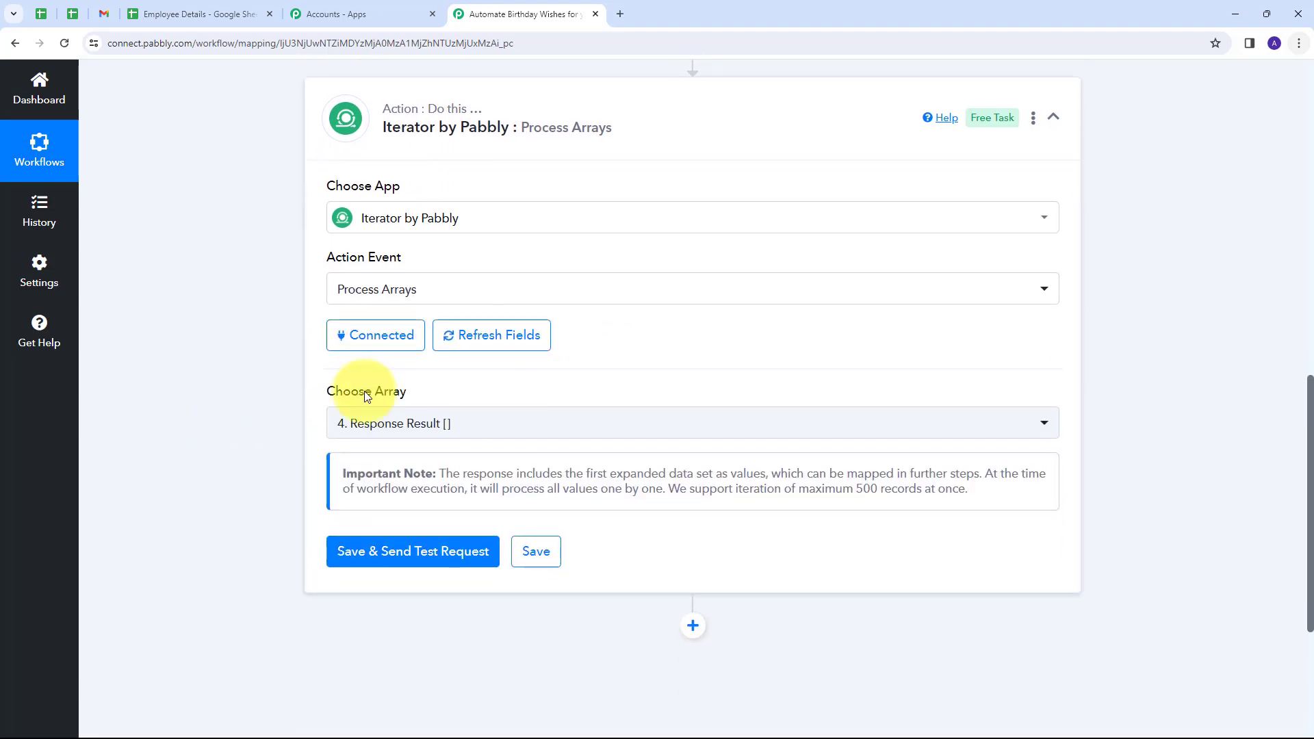
left_click(557, 422)
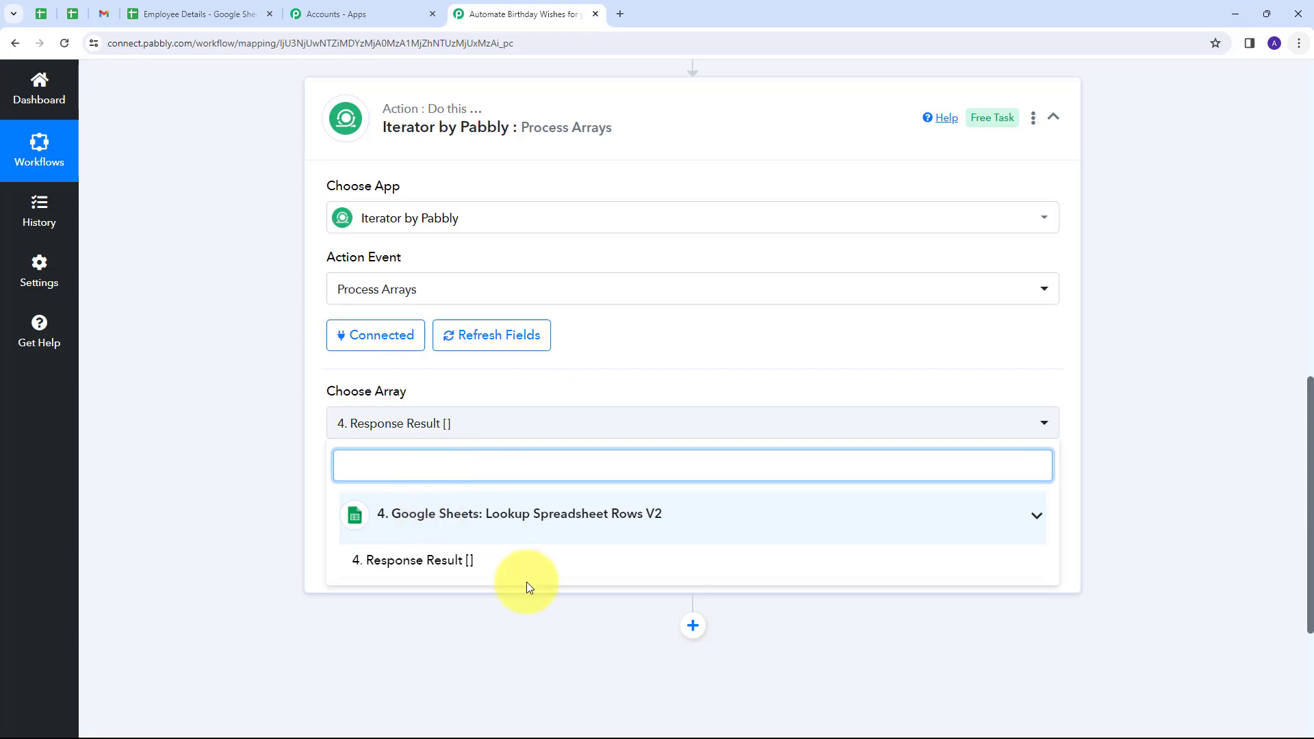
left_click(438, 562)
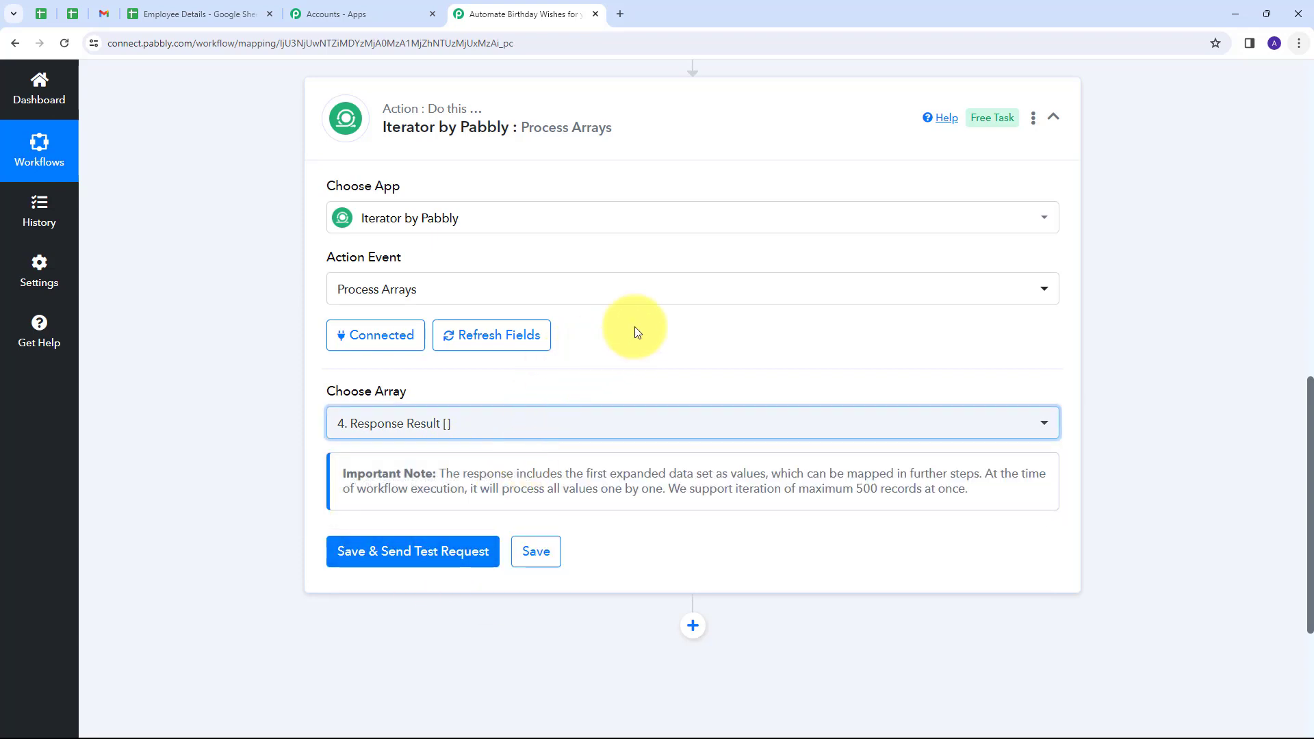
scroll(632, 326, "down", 1)
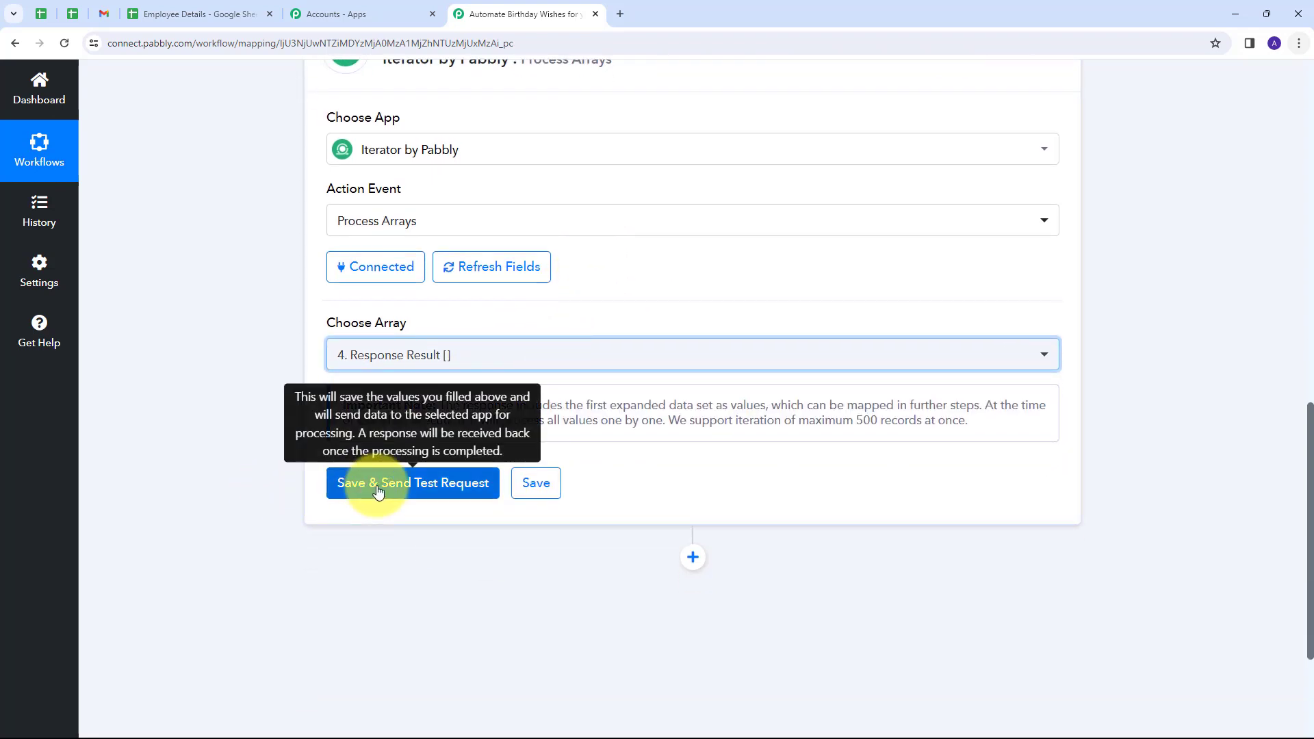
Save the Iterator step and send a test request for the chosen Response Result [] array
left_click(379, 491)
scroll(856, 457, "down", 1)
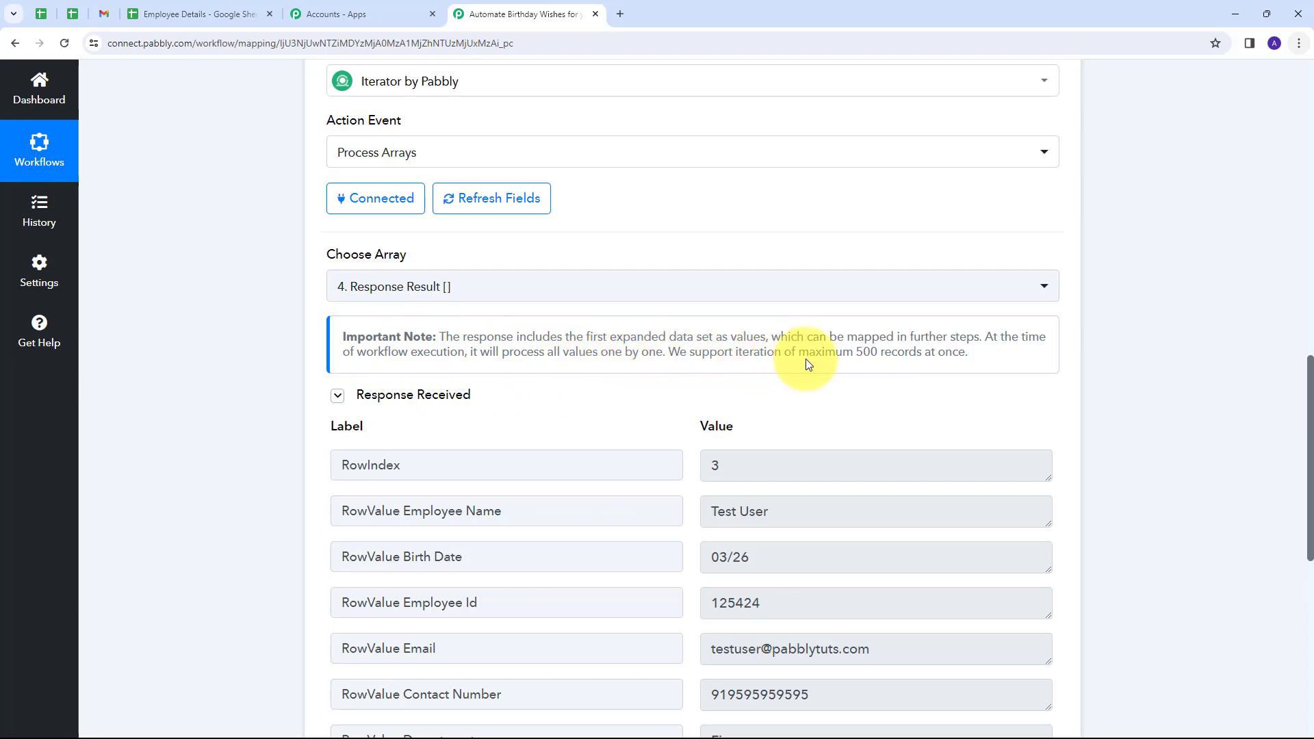
scroll(904, 258, "down", 3)
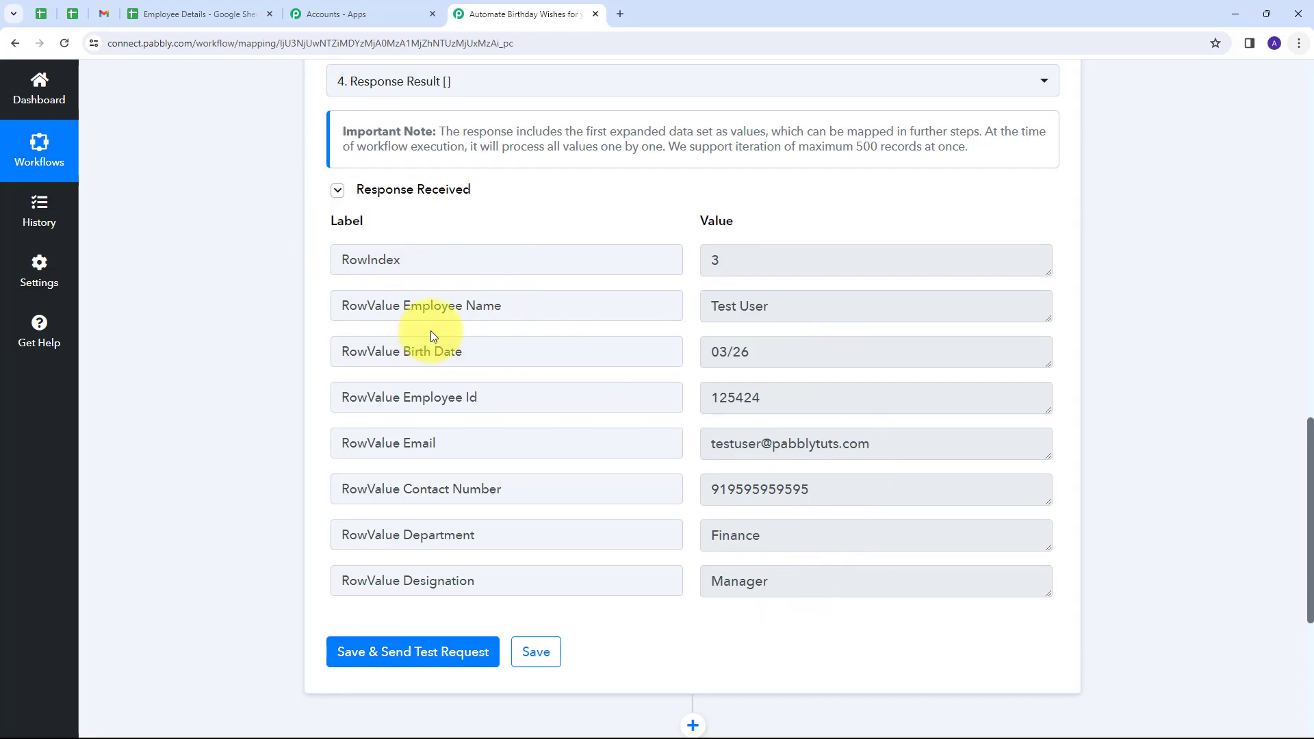
Examine the Iterator response values for employee name, birth date, ID, email, contact number, department and designation
left_click_drag(793, 305, 642, 306)
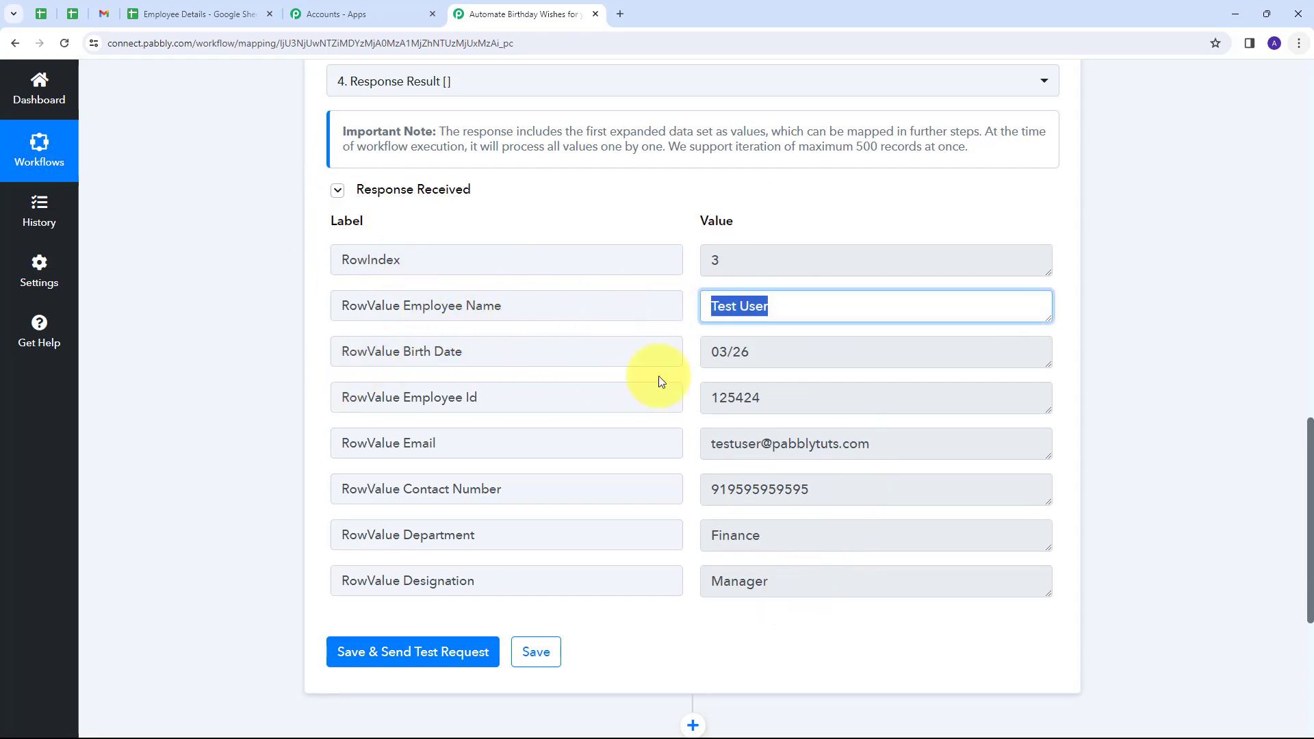
left_click_drag(800, 352, 645, 352)
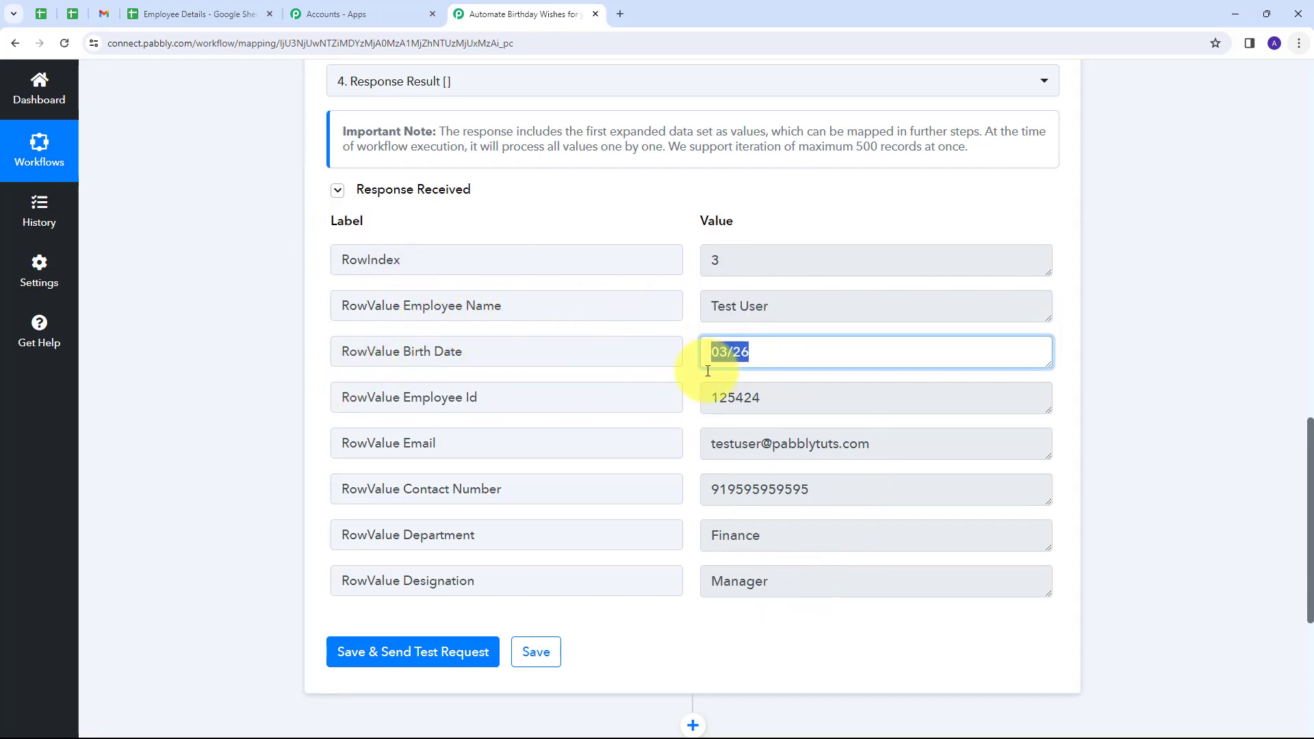
left_click_drag(842, 406, 409, 427)
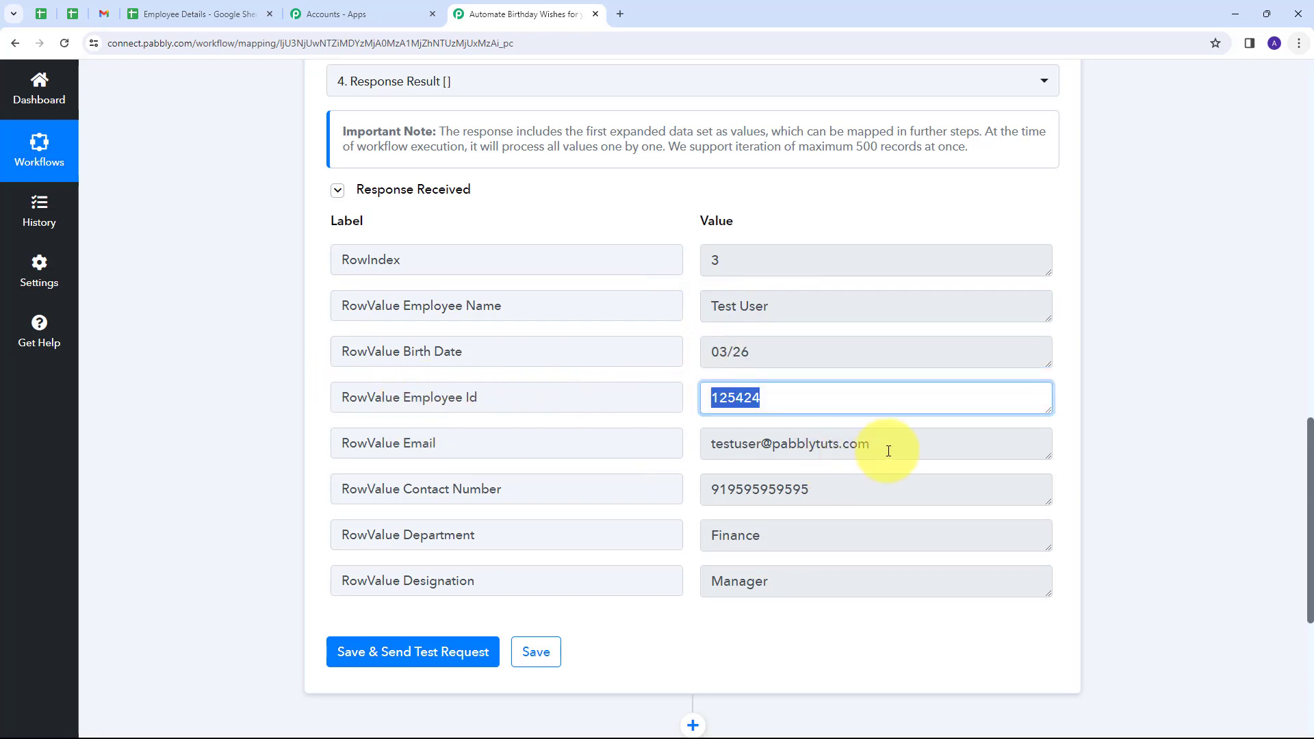
left_click_drag(880, 444, 710, 445)
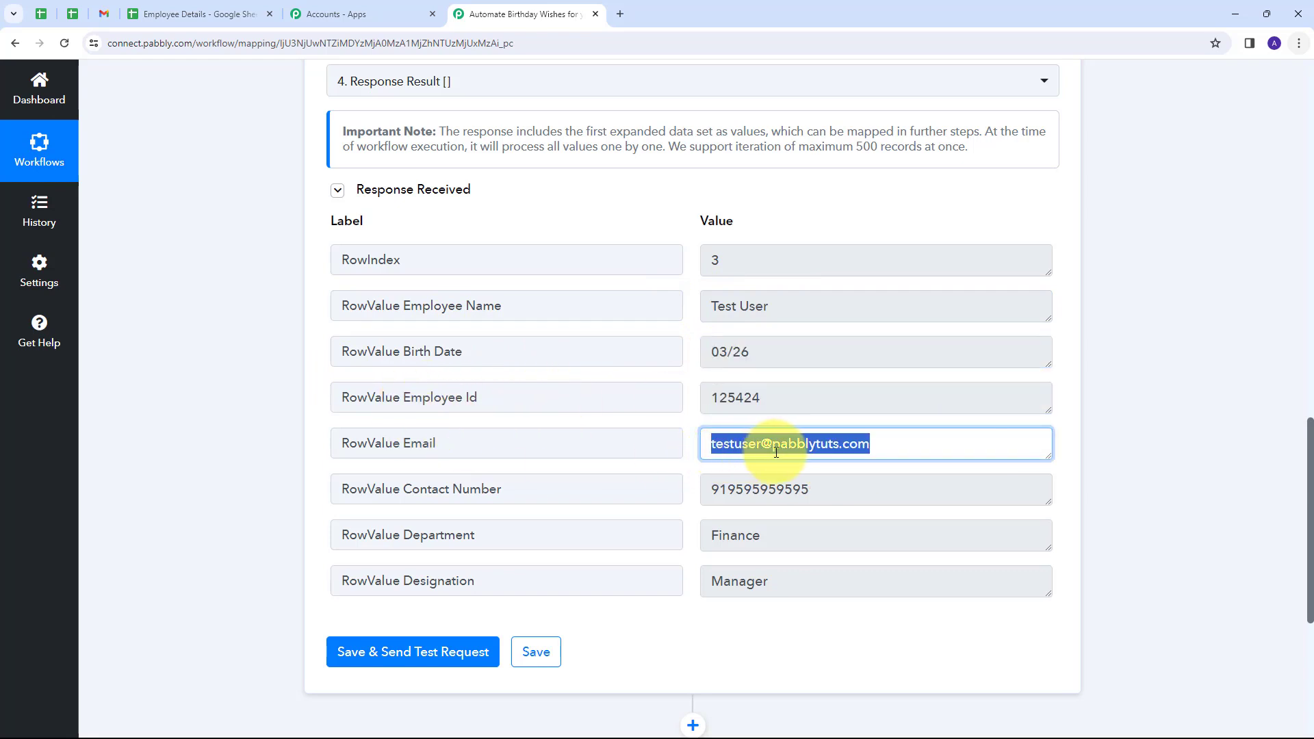
left_click(848, 488)
left_click(740, 541)
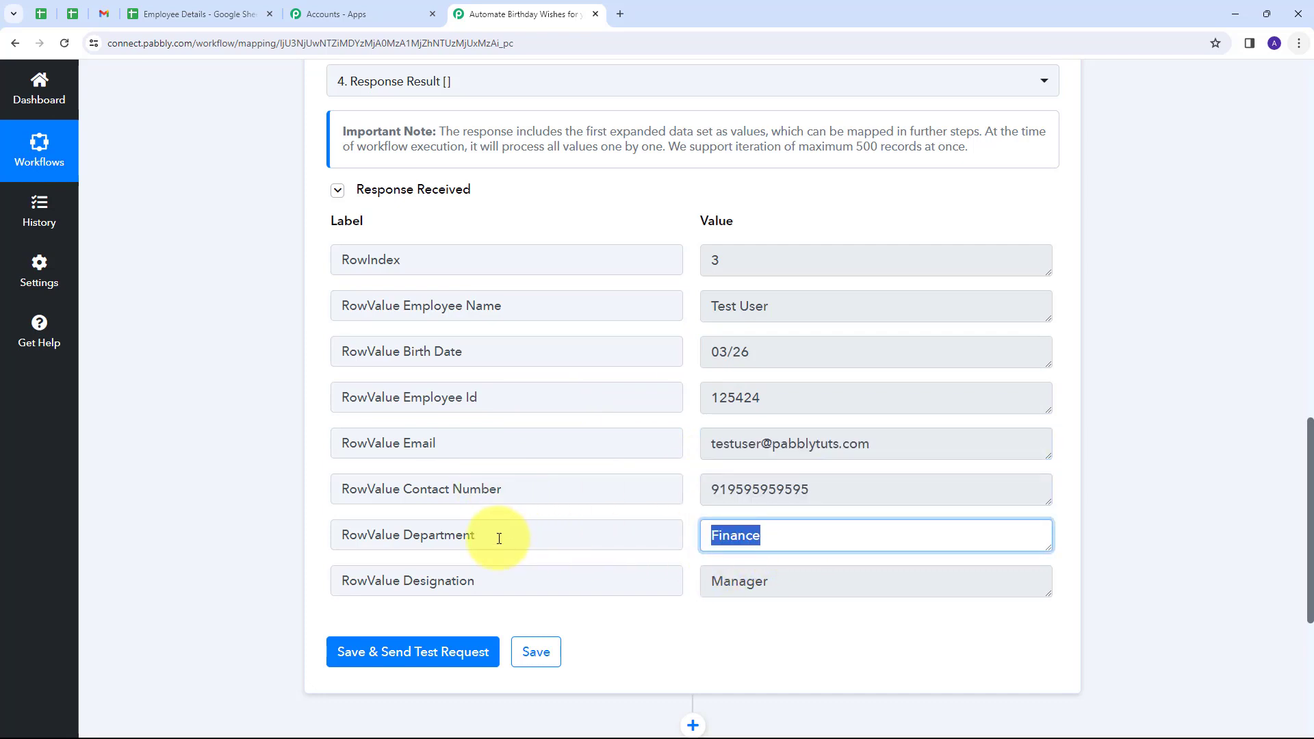
left_click(837, 579)
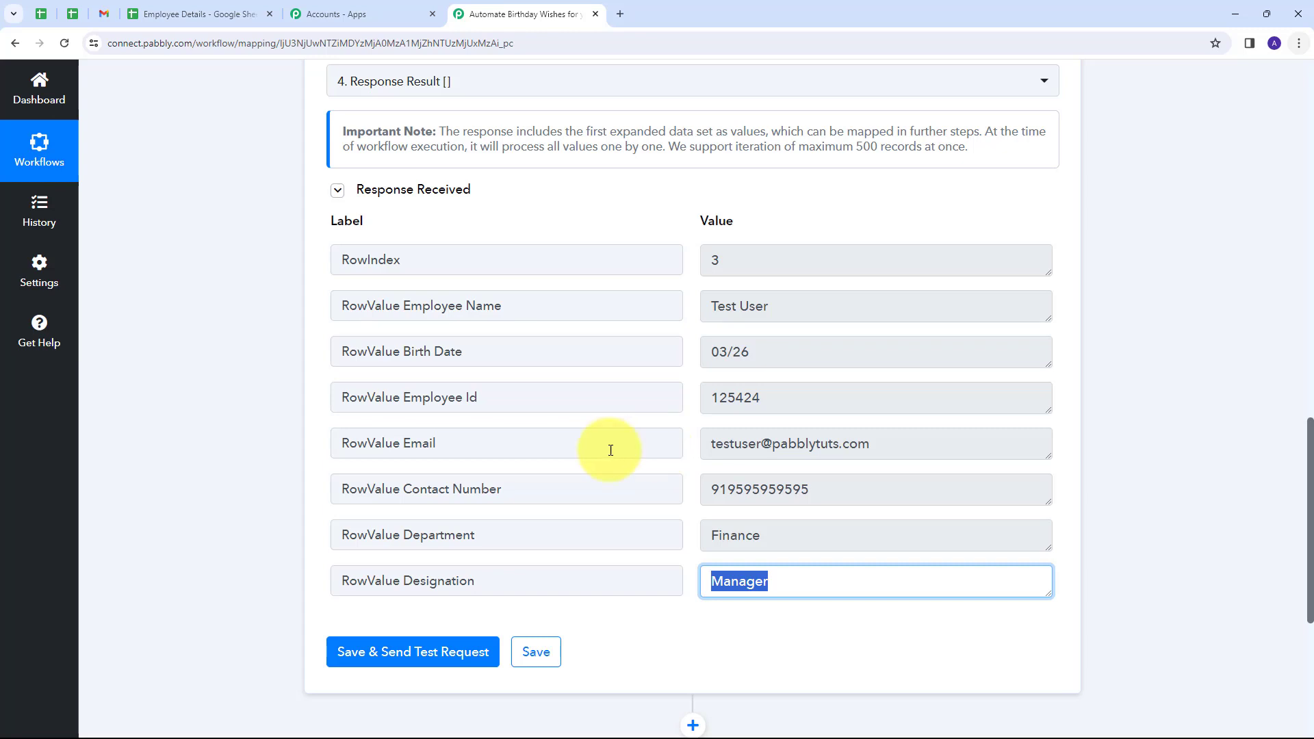
left_click(934, 454)
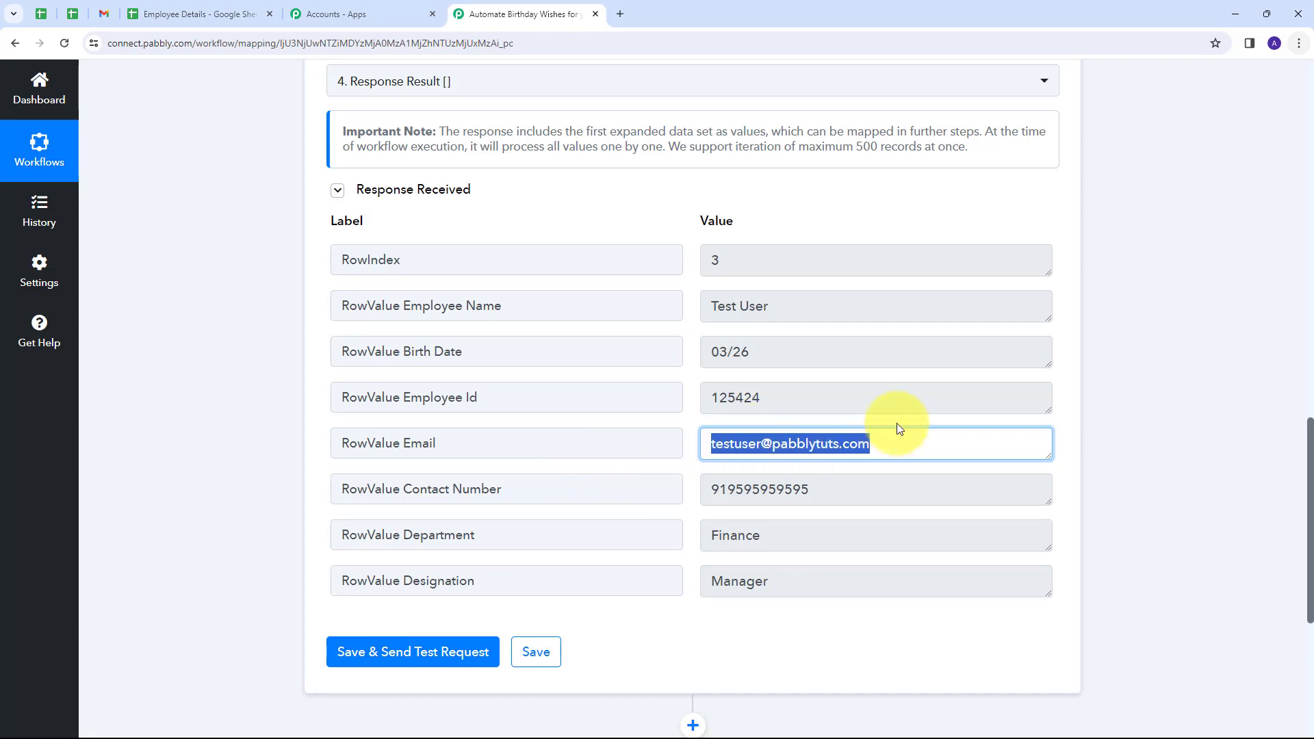
Add an action step after the Iterator using Gmail with the Send Email event
scroll(1127, 292, "down", 4)
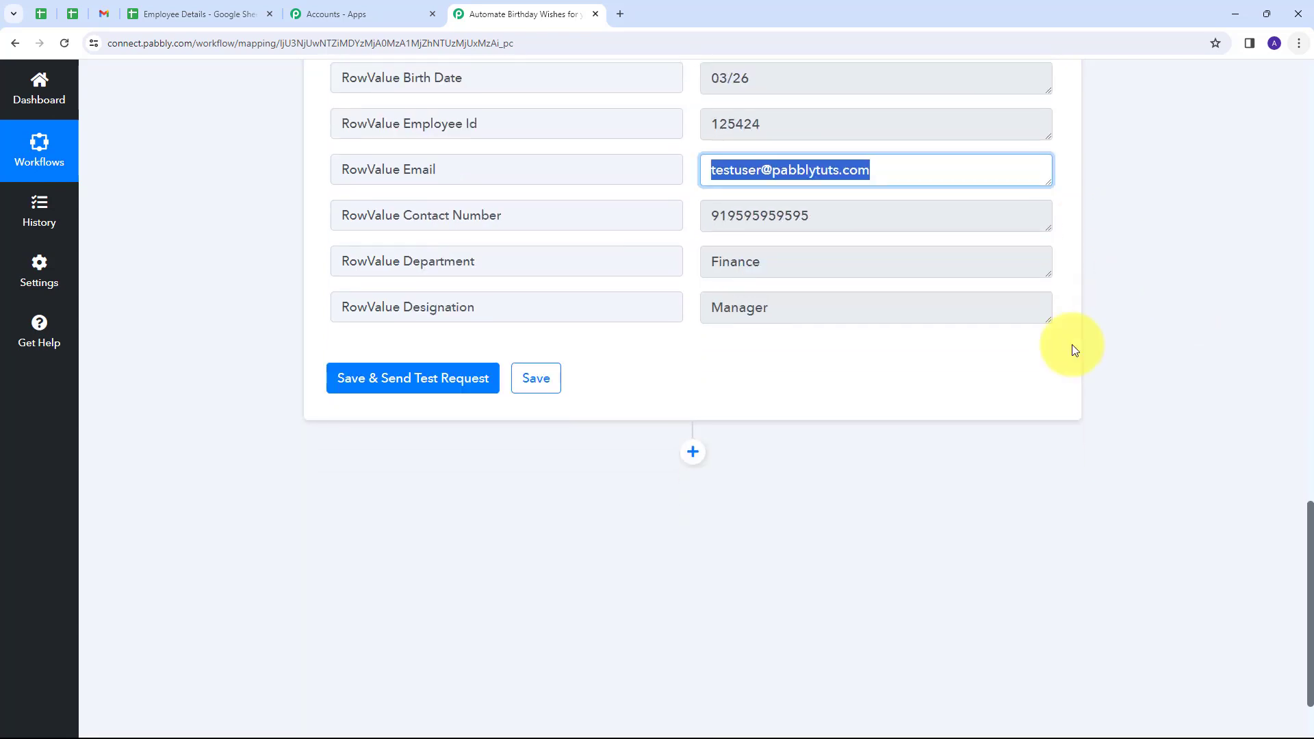
left_click(691, 453)
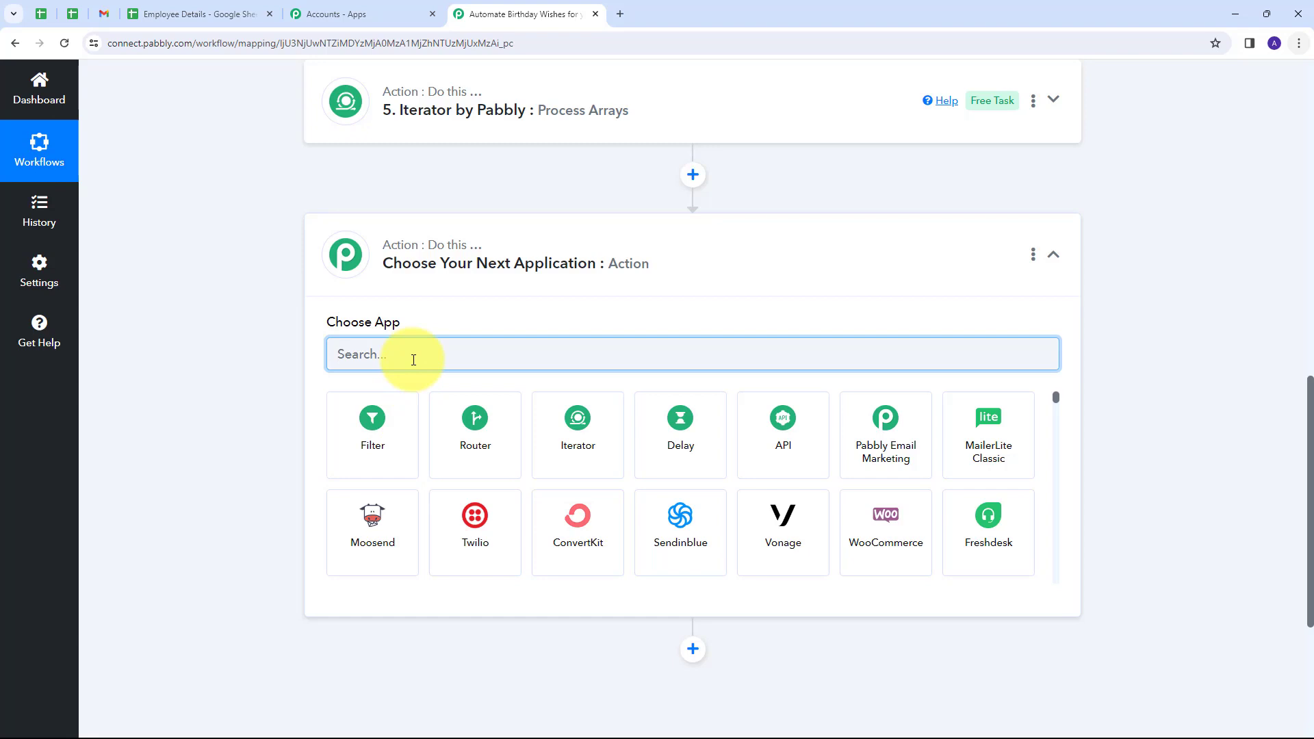
type("Gmail")
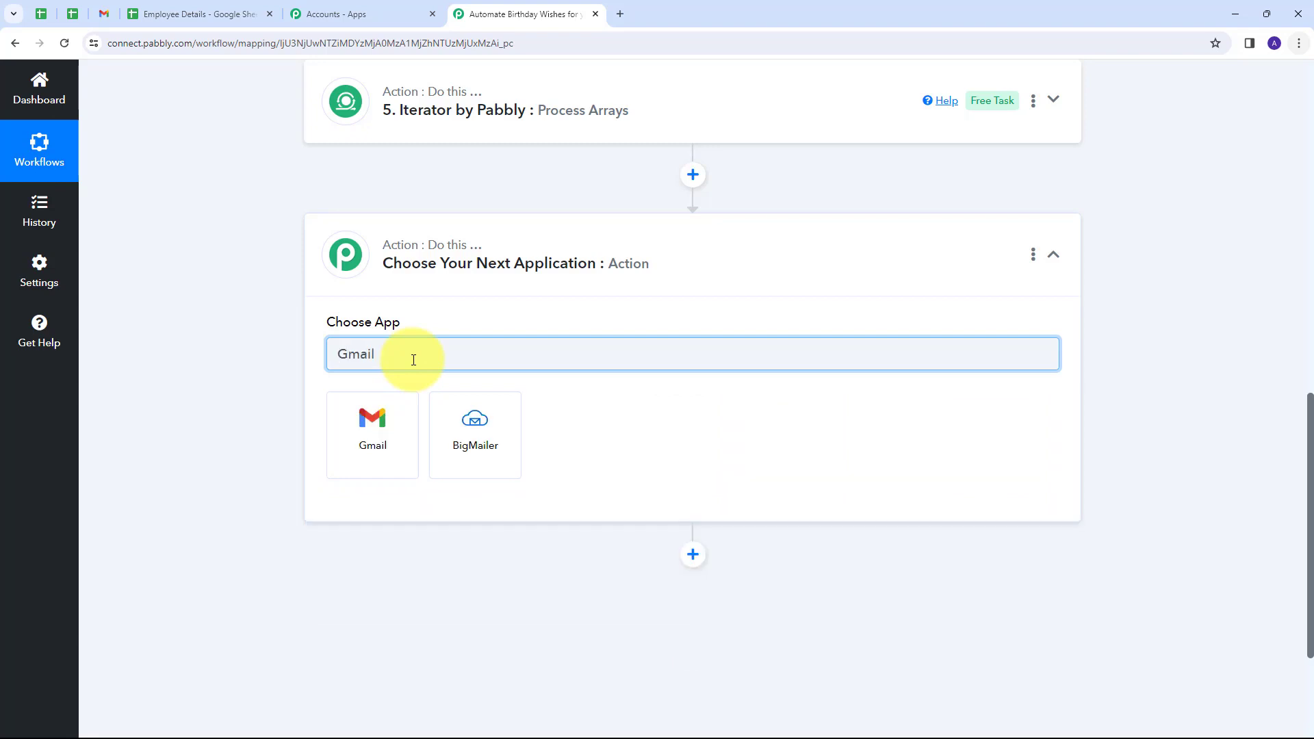
left_click(371, 430)
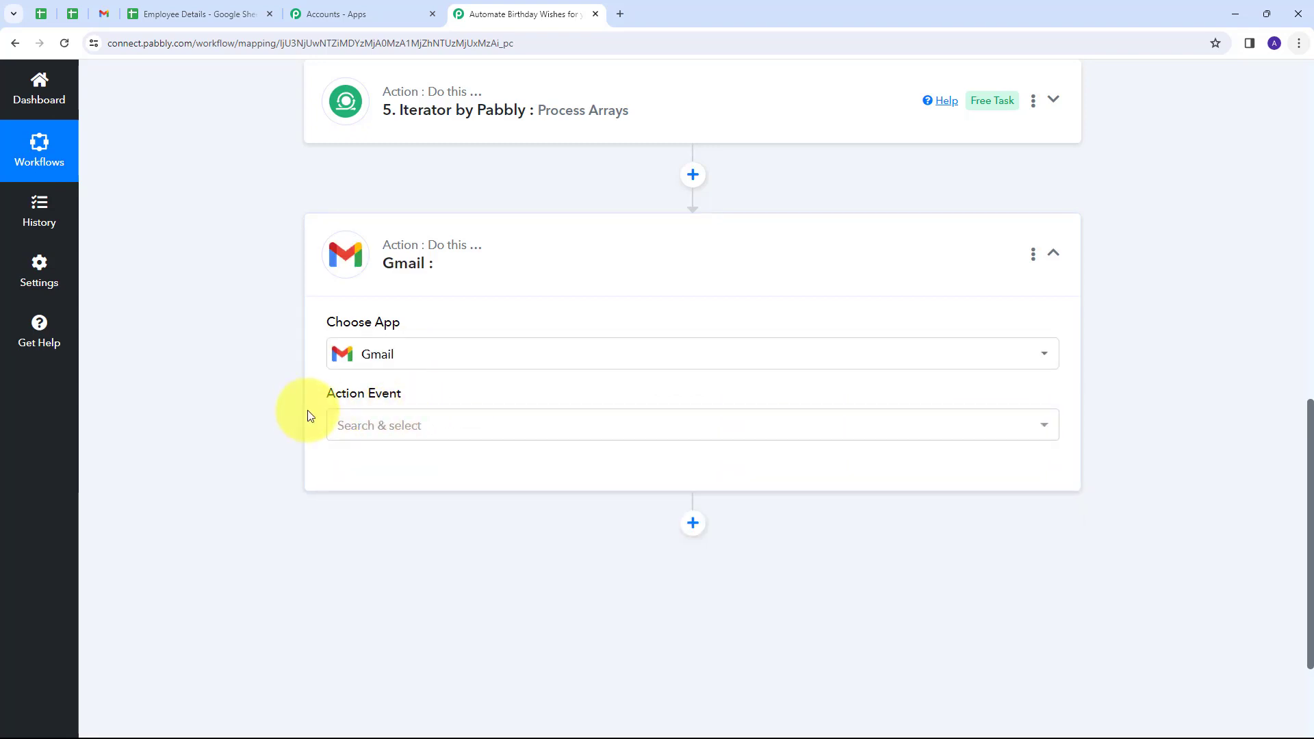
left_click(477, 426)
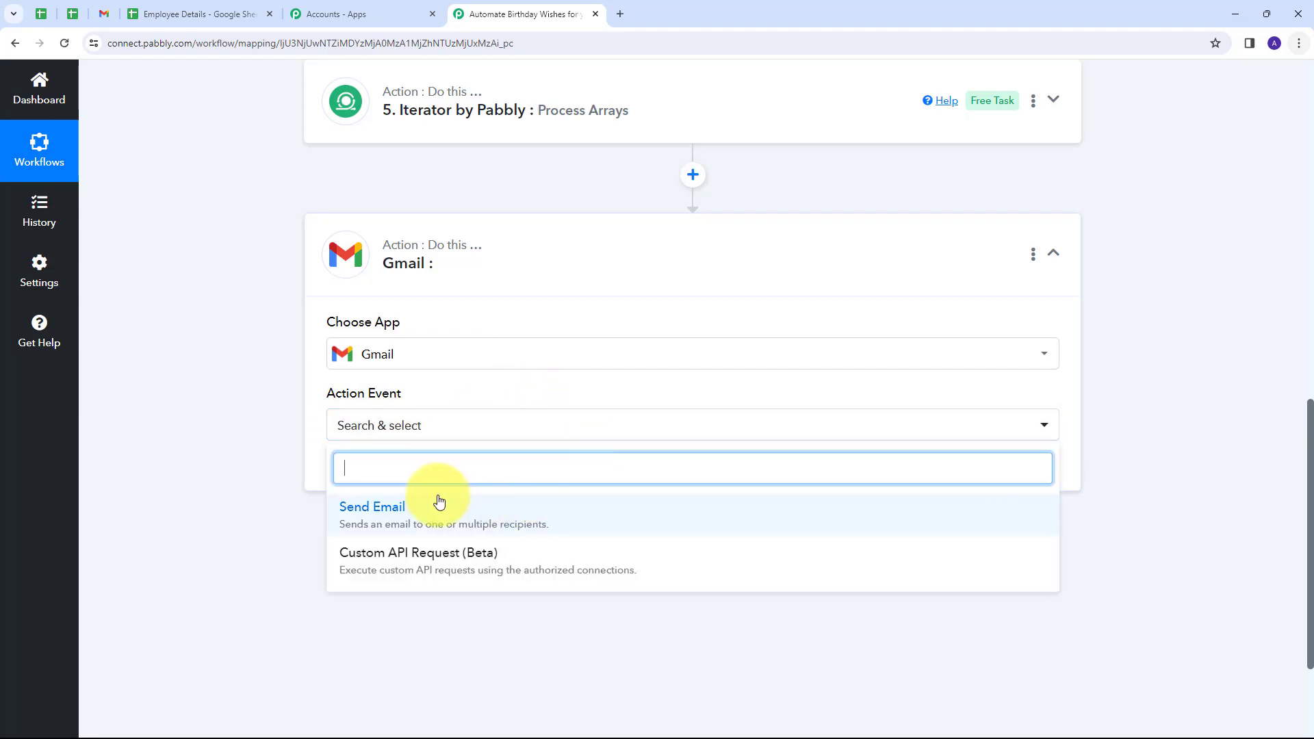
left_click(387, 518)
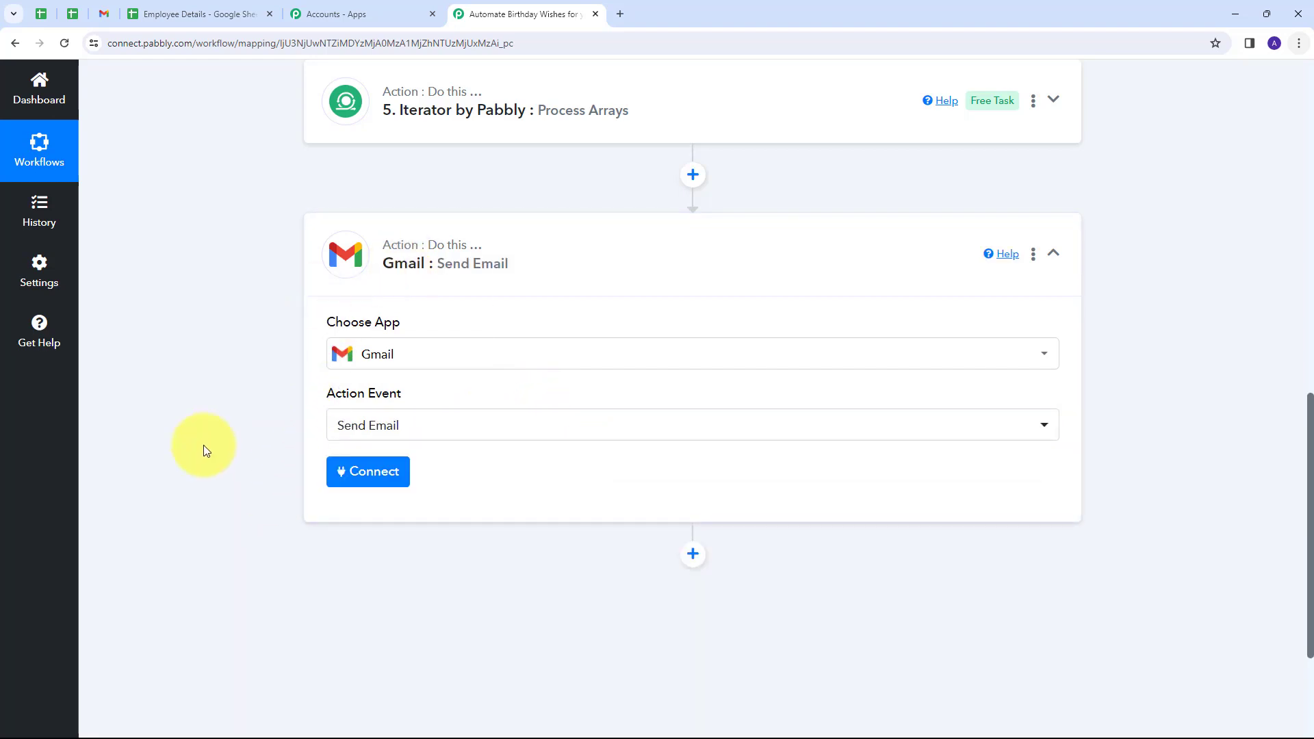
Connect the Gmail step through a new connection and authorize Pabbly Connect to access the Google account
left_click(354, 471)
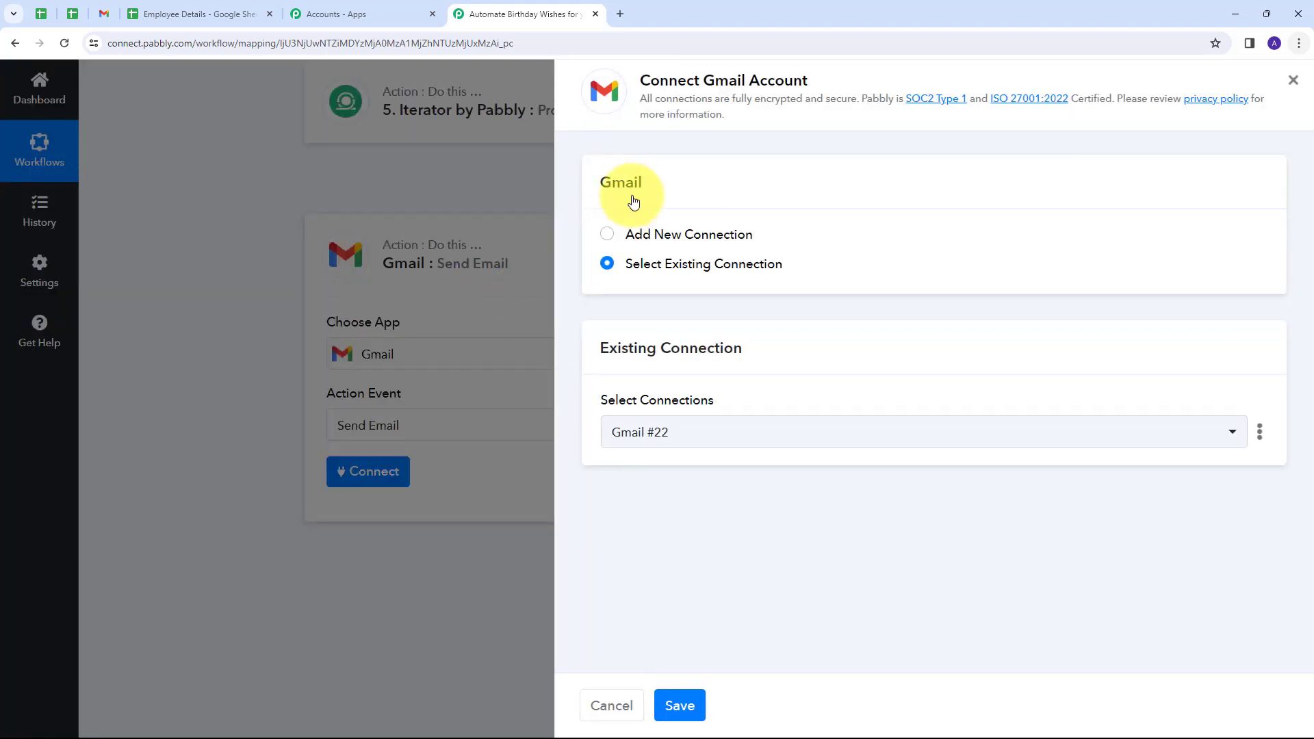
left_click(656, 235)
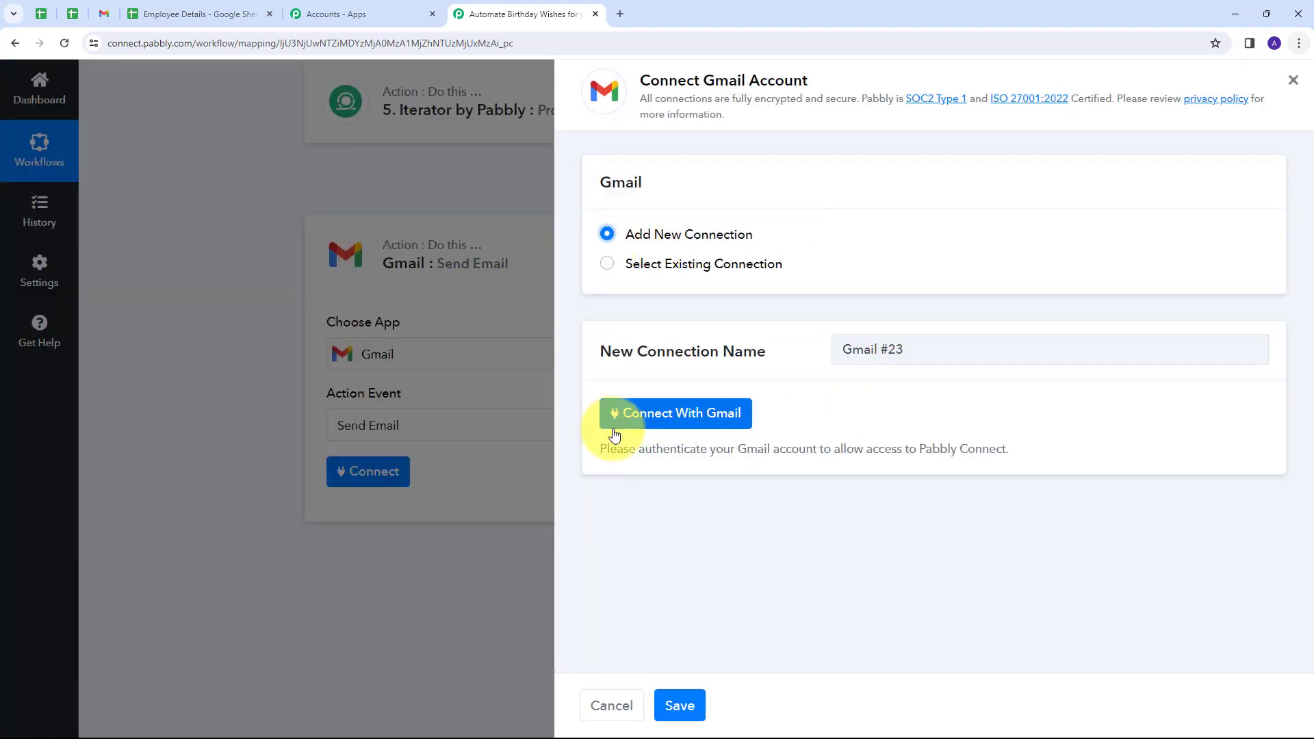
left_click(677, 419)
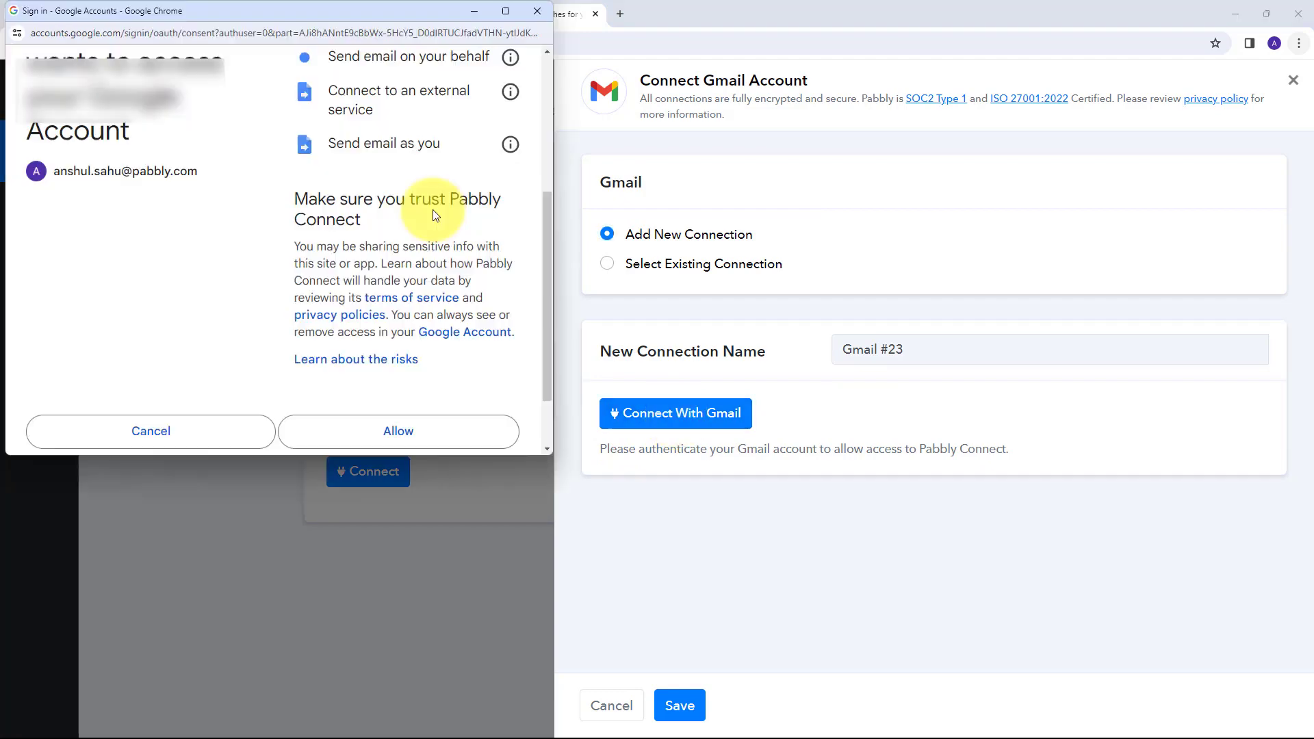
scroll(433, 209, "down", 2)
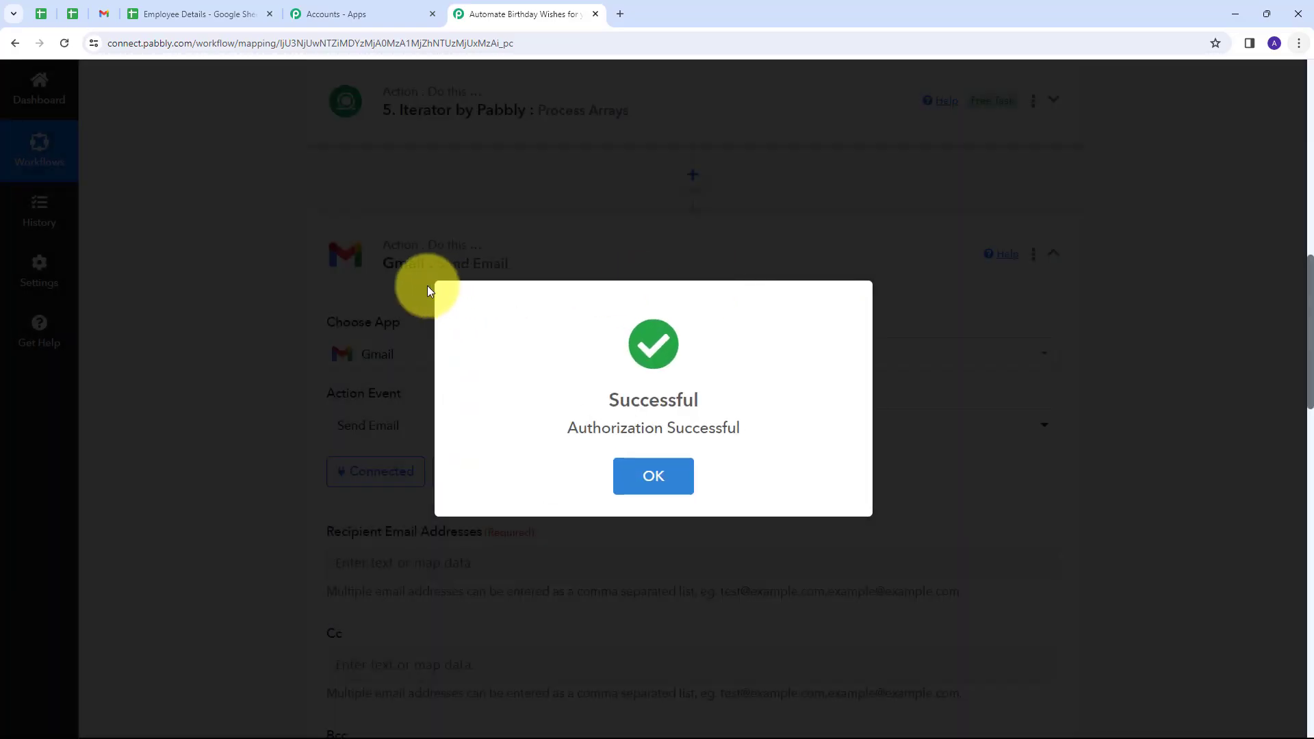
left_click(427, 291)
Map the Gmail step's Recipient Email Addresses to RowValue Email from the Iterator step
scroll(639, 260, "down", 4)
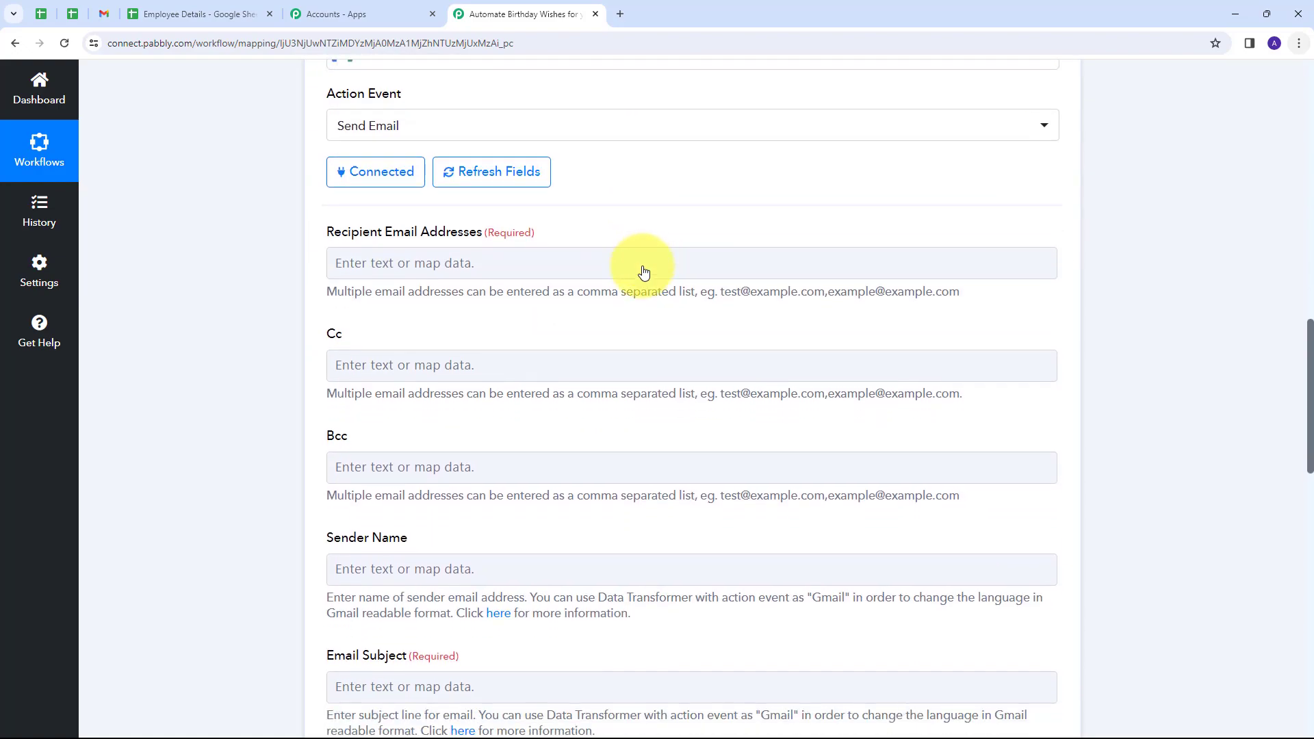
scroll(642, 278, "down", 8)
scroll(633, 302, "up", 7)
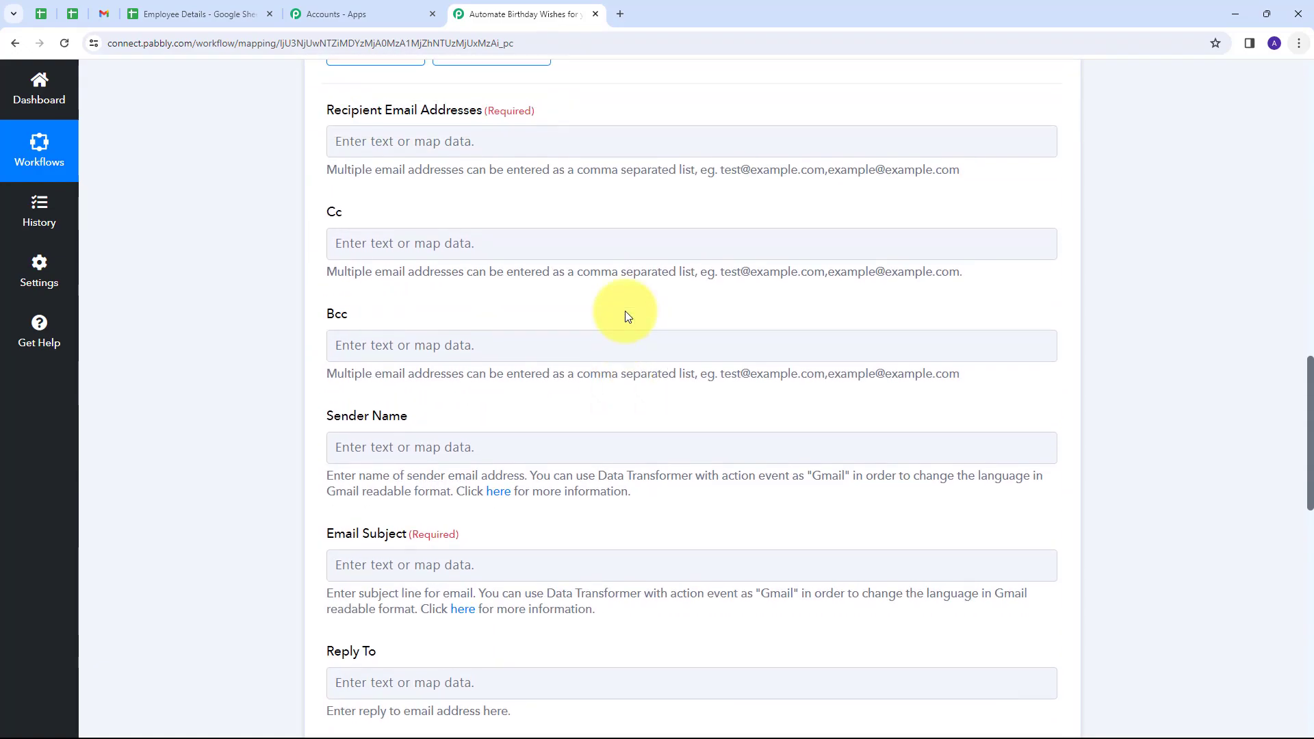
scroll(628, 316, "up", 3)
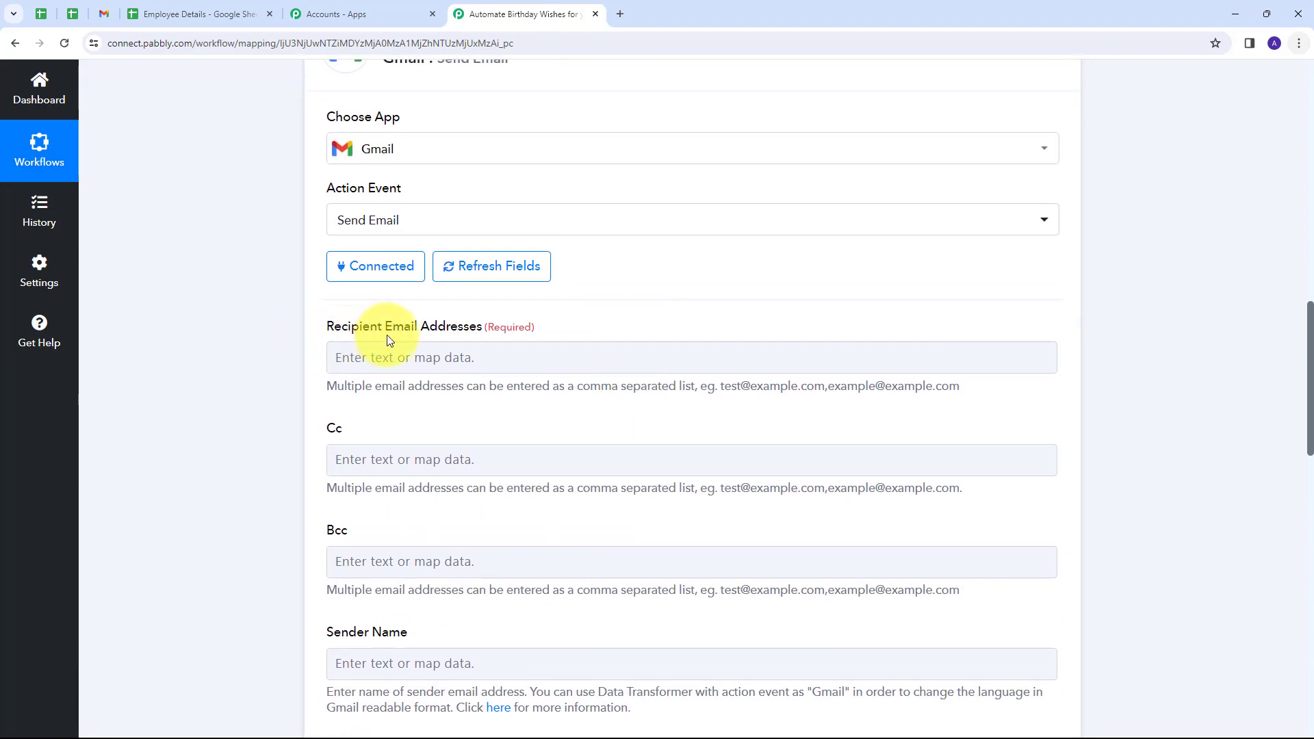
left_click(369, 358)
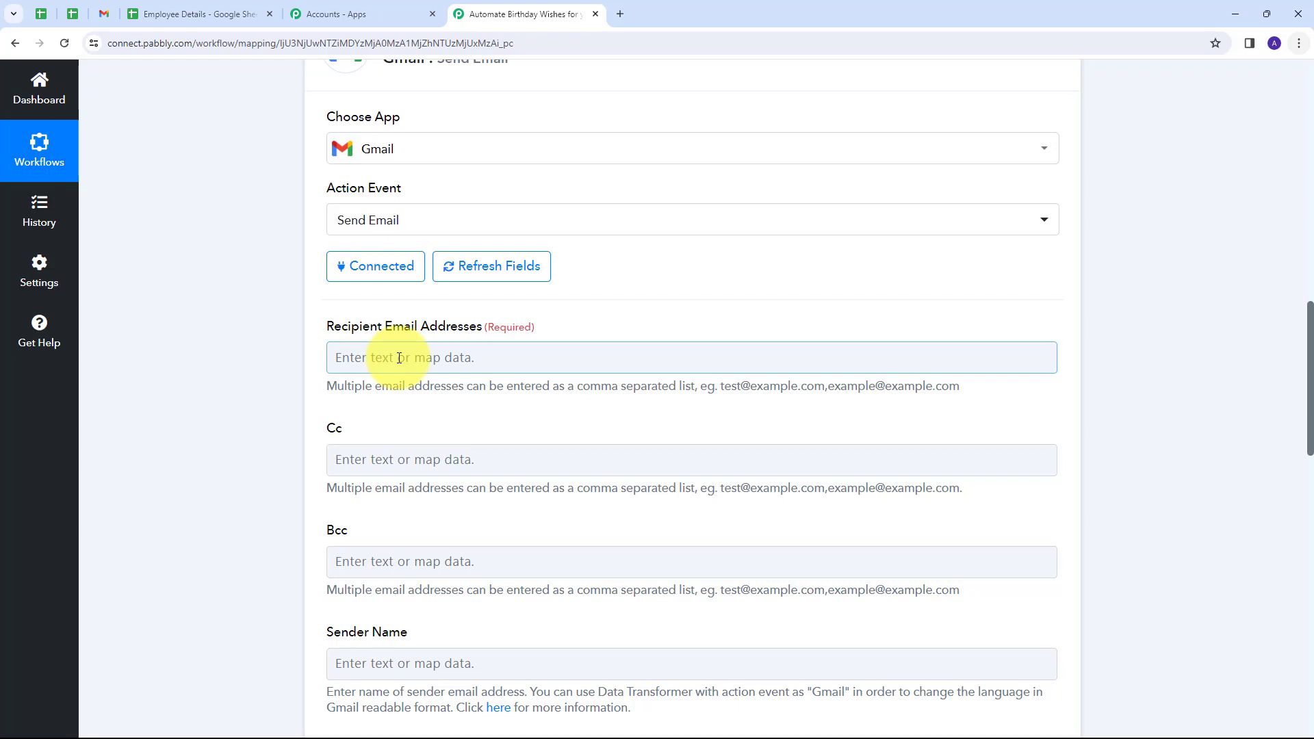
left_click(399, 358)
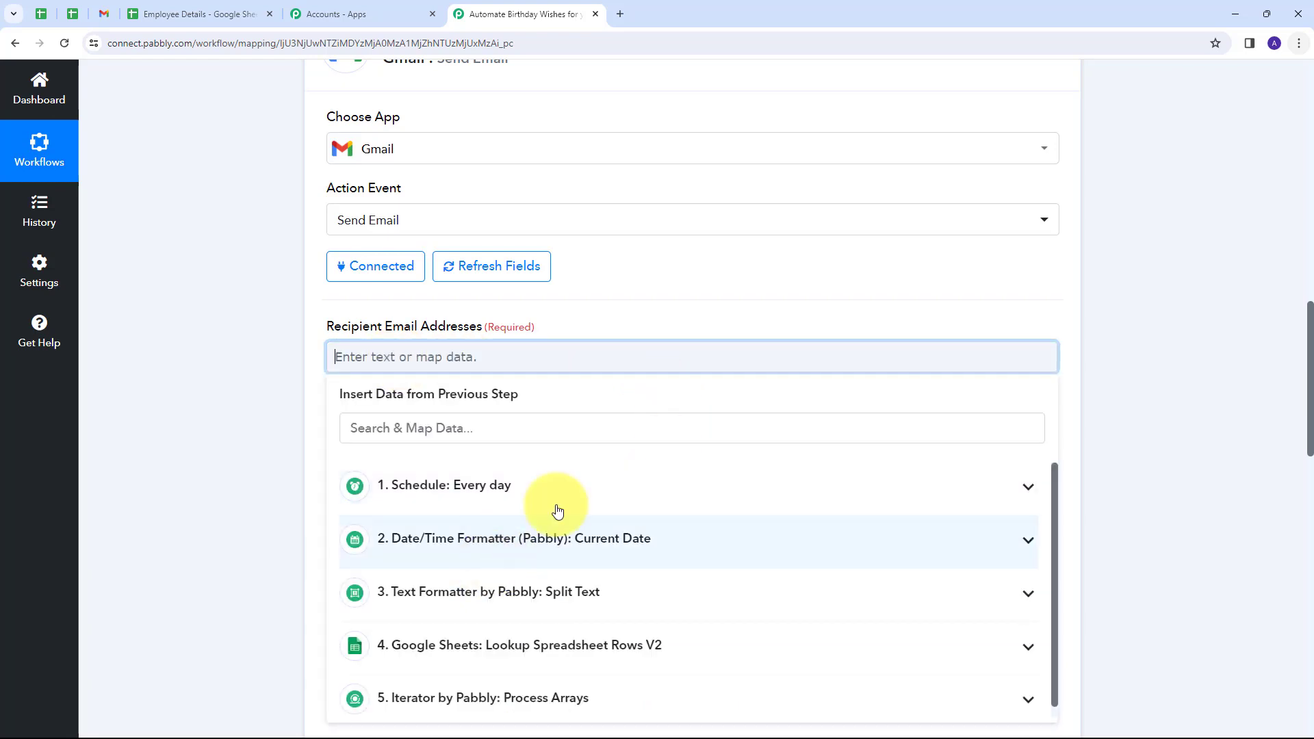
scroll(552, 514, "down", 1)
left_click(546, 680)
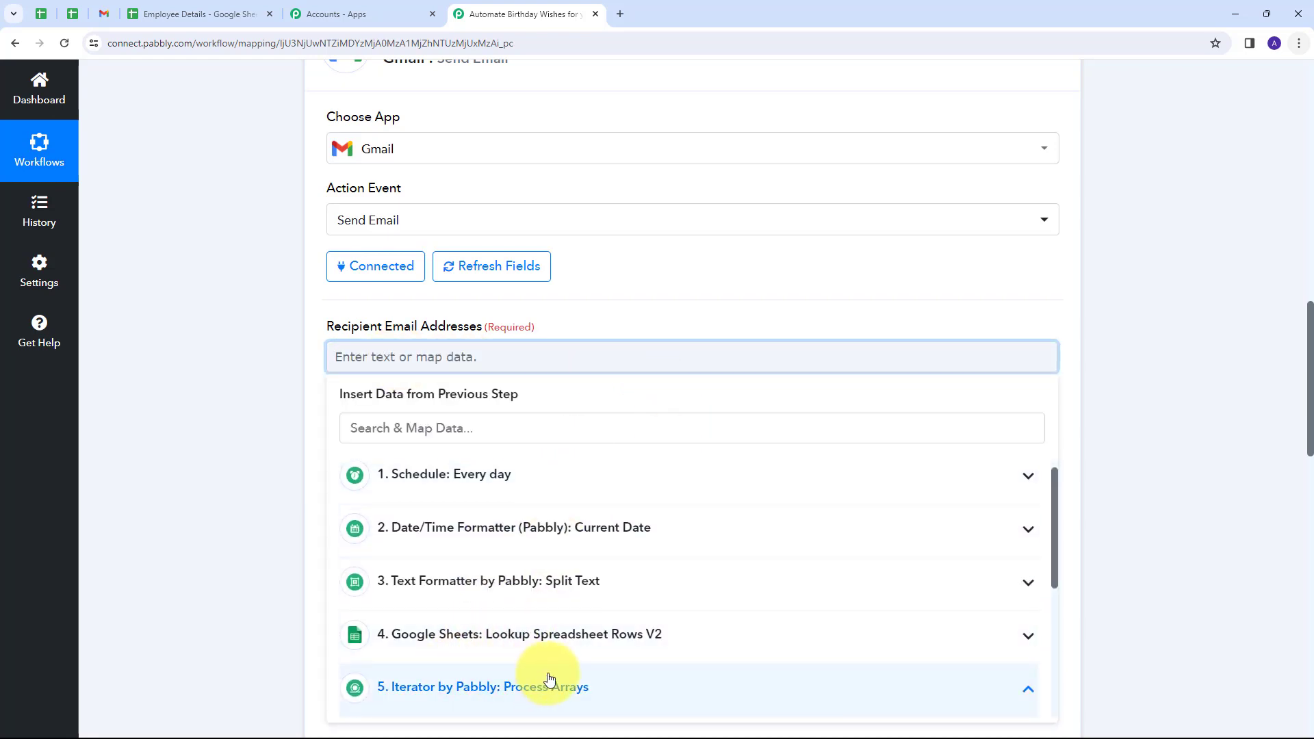
scroll(543, 547, "down", 1)
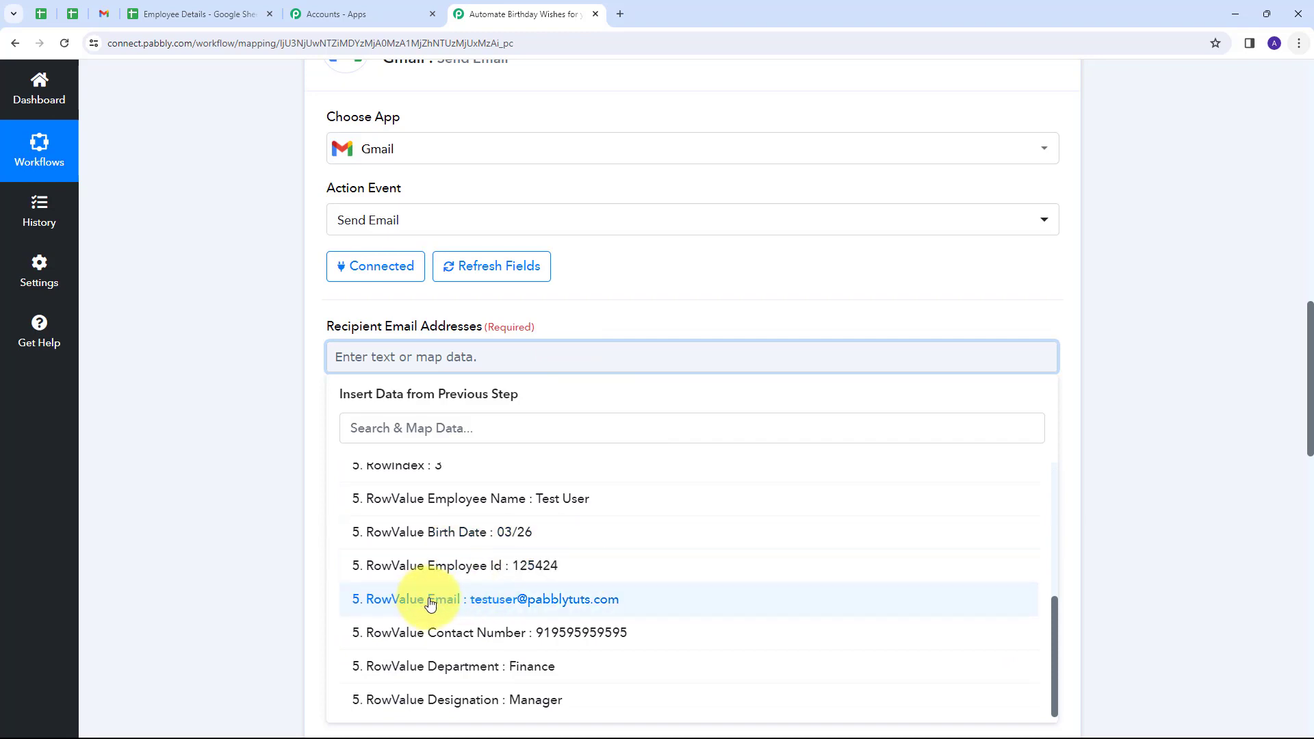
left_click(471, 603)
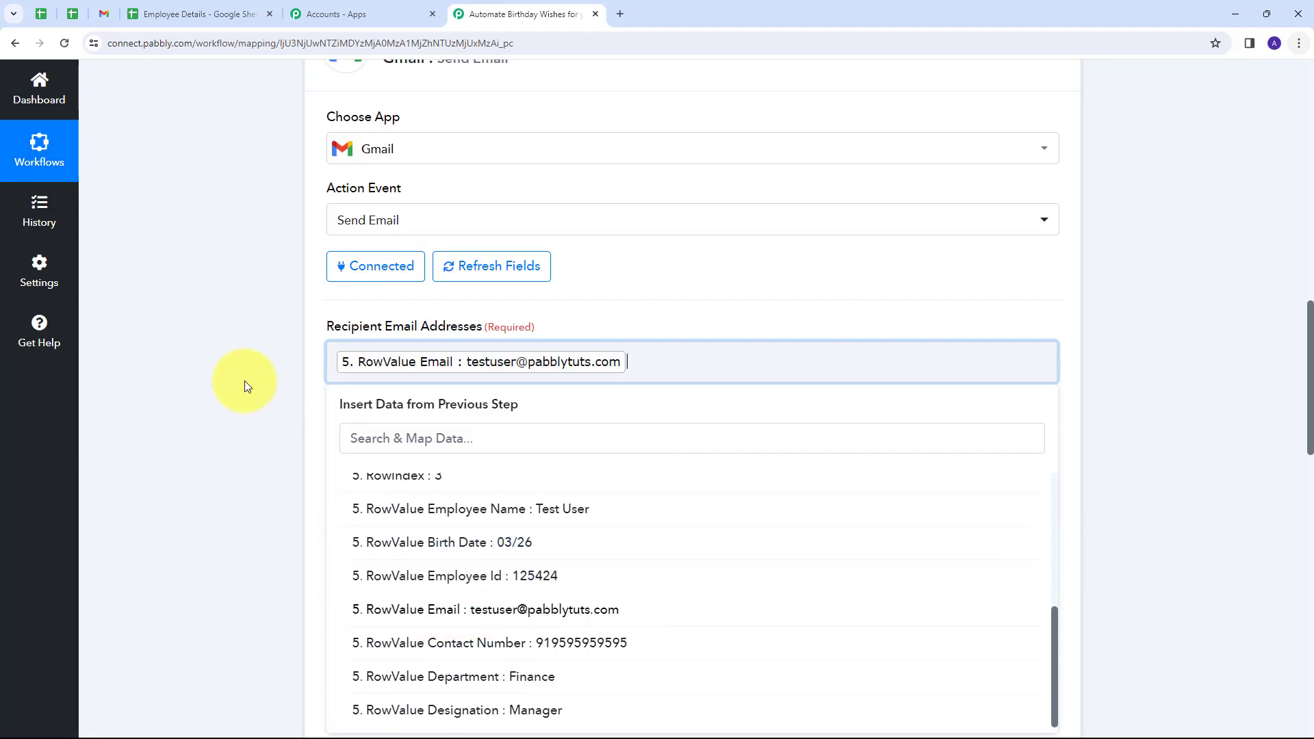
left_click(229, 375)
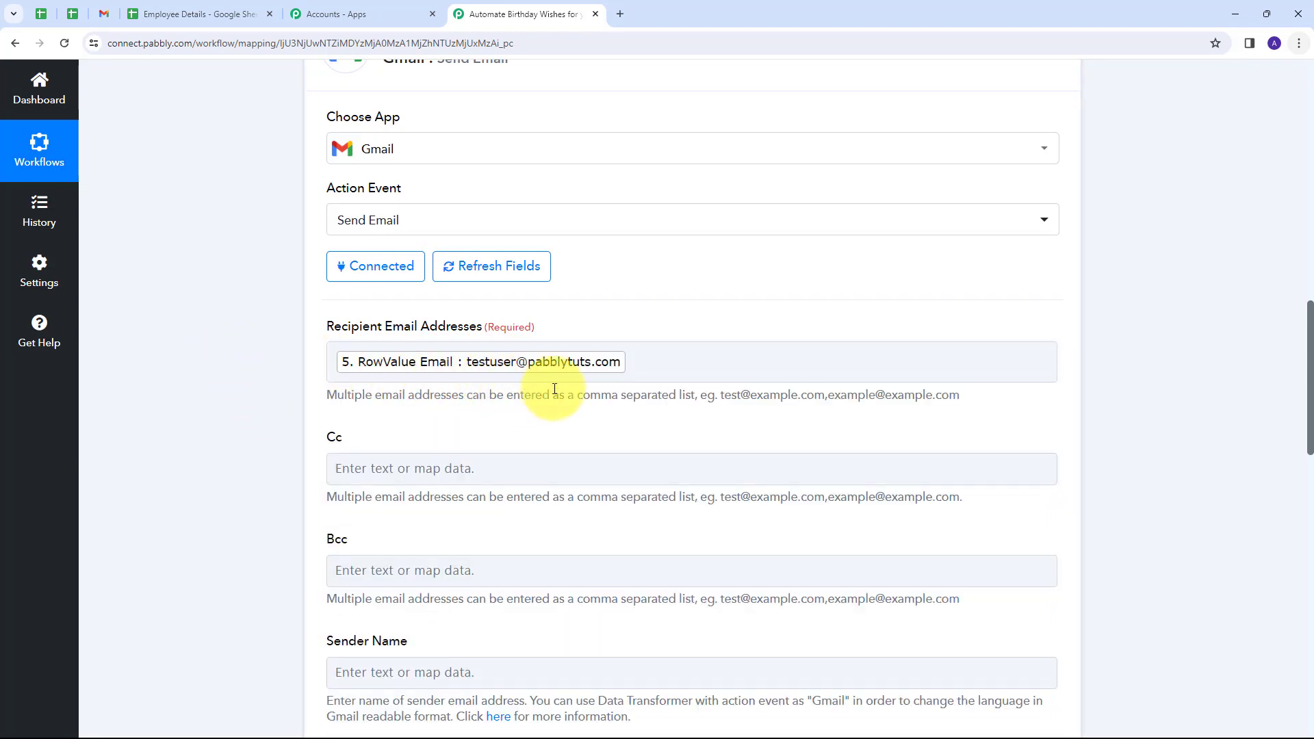
Set the Gmail step's Sender Name to Pabbly, leaving Cc and Bcc empty
scroll(460, 332, "down", 1)
scroll(460, 367, "up", 2)
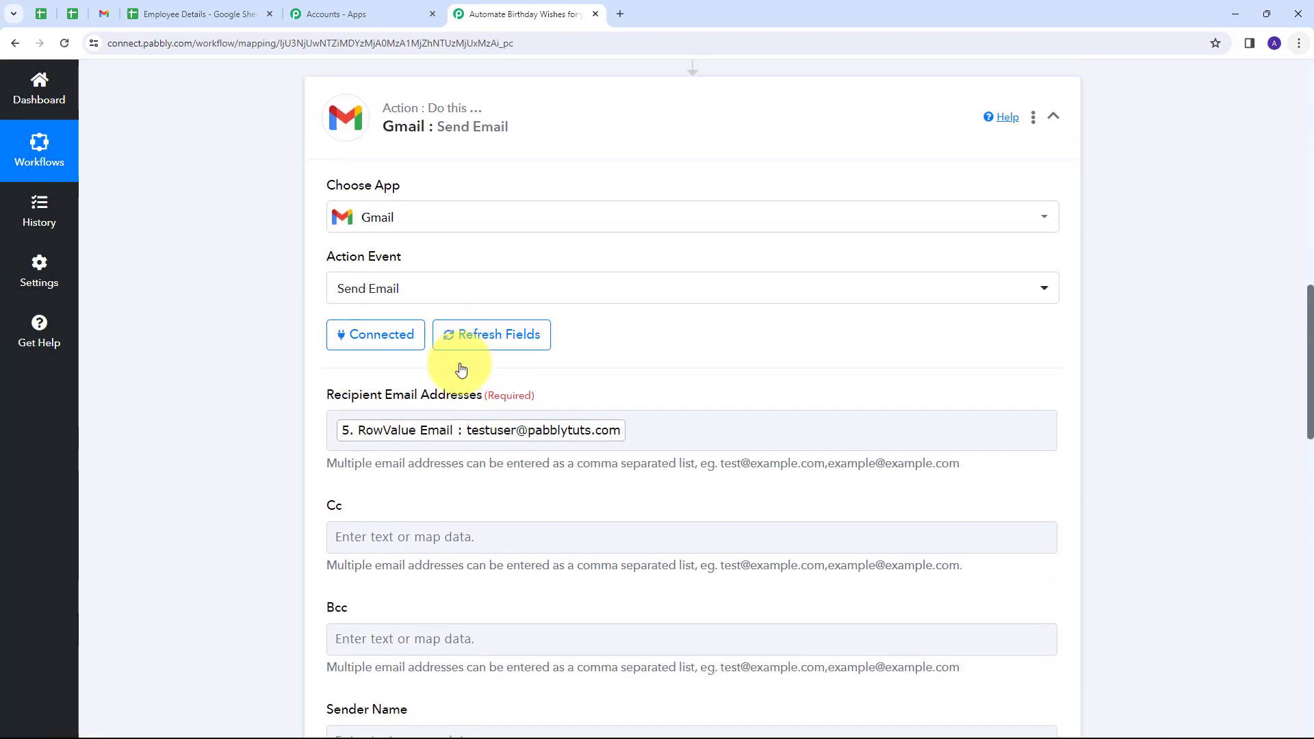
scroll(462, 404, "down", 4)
scroll(472, 391, "down", 2)
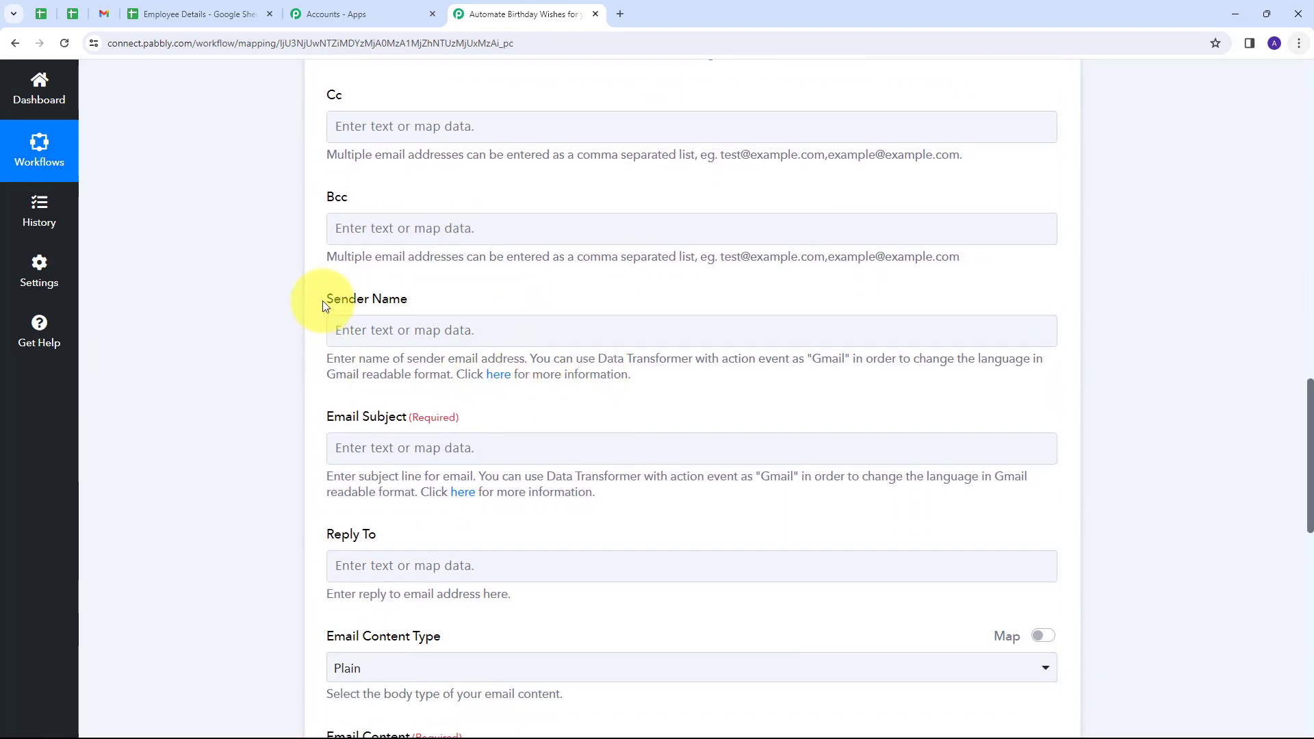
left_click(487, 330)
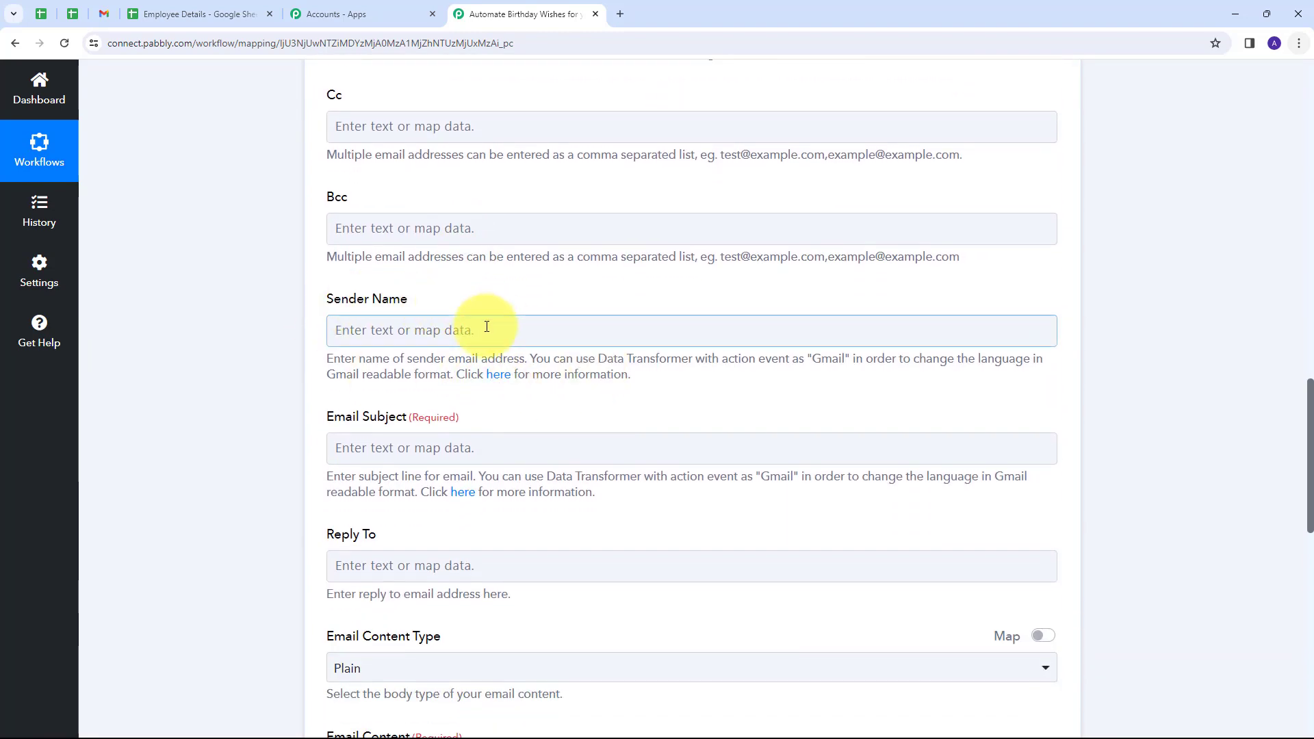
left_click(392, 332)
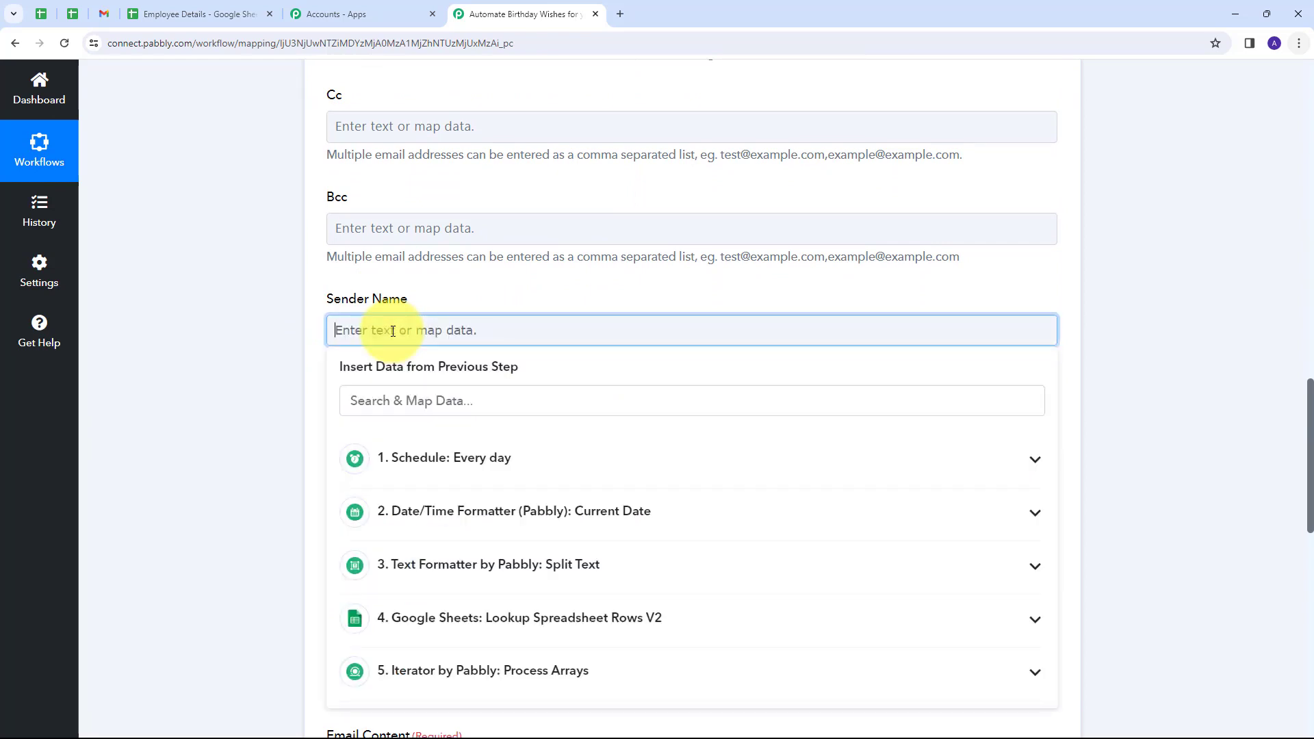
type("Pabbly")
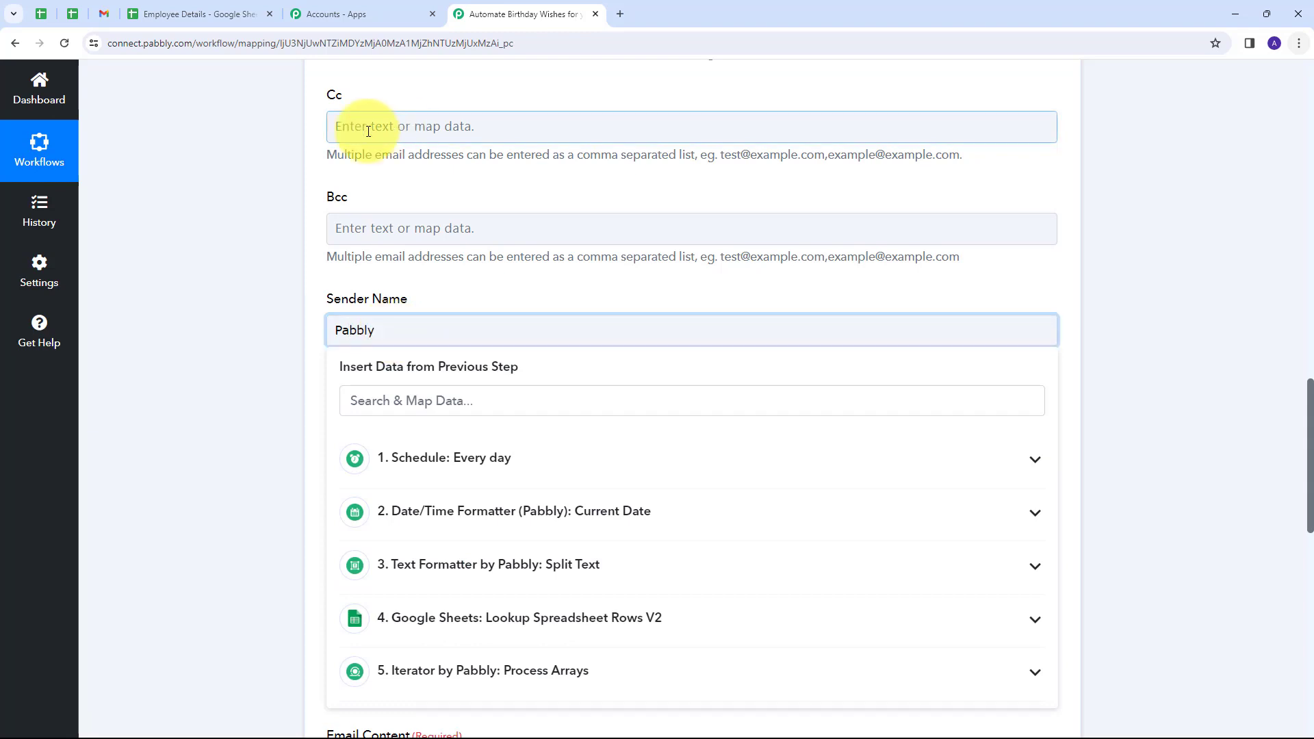
left_click(425, 313)
Set the Gmail step's Email Subject to "Happy Birthday 🎉 🎂", with RowValue Employee Name from the Iterator step inserted before the emojis
scroll(460, 302, "down", 1)
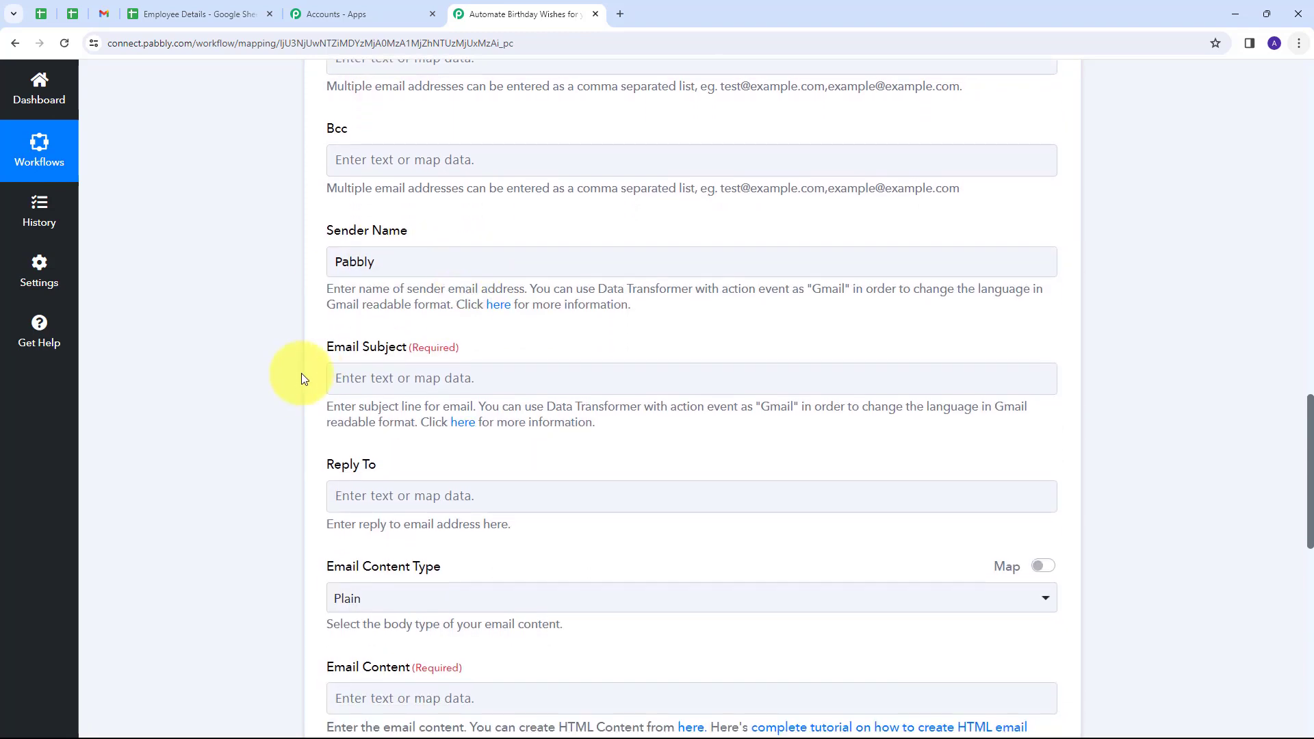
left_click(362, 365)
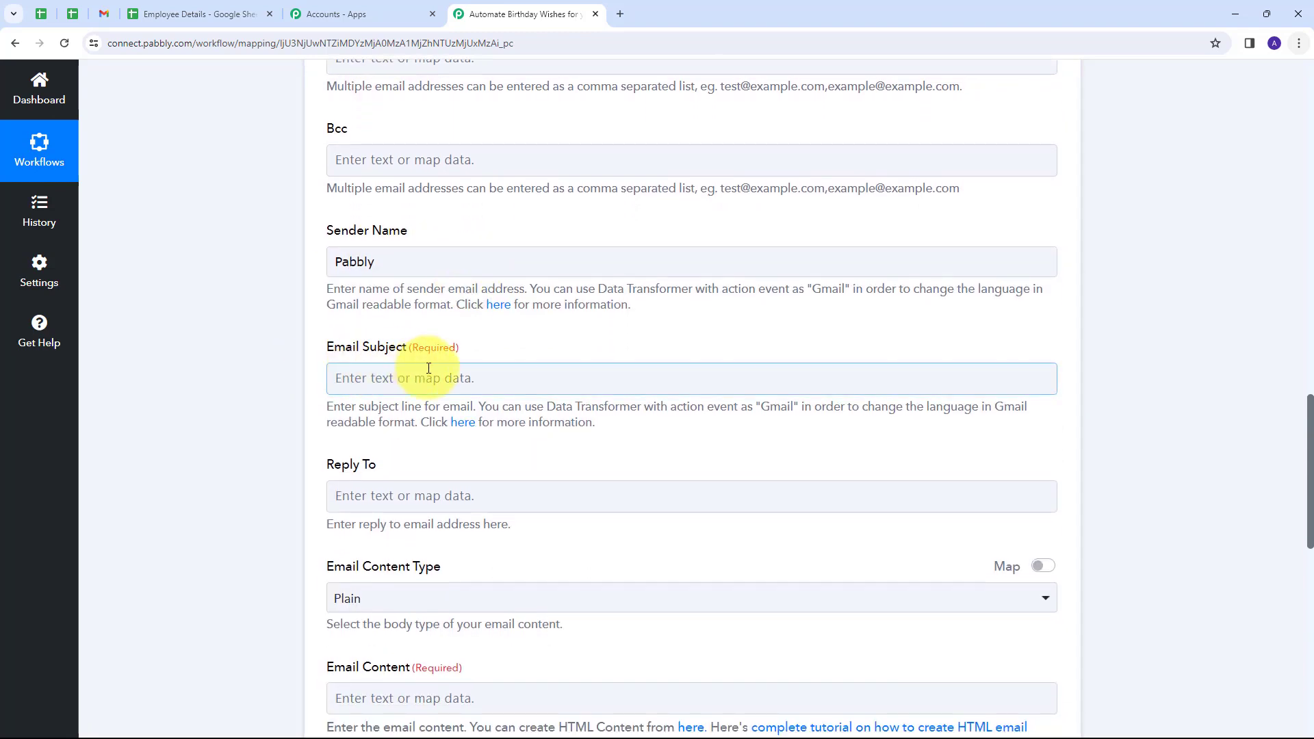
type("Happy Birthday 🎉 🎂")
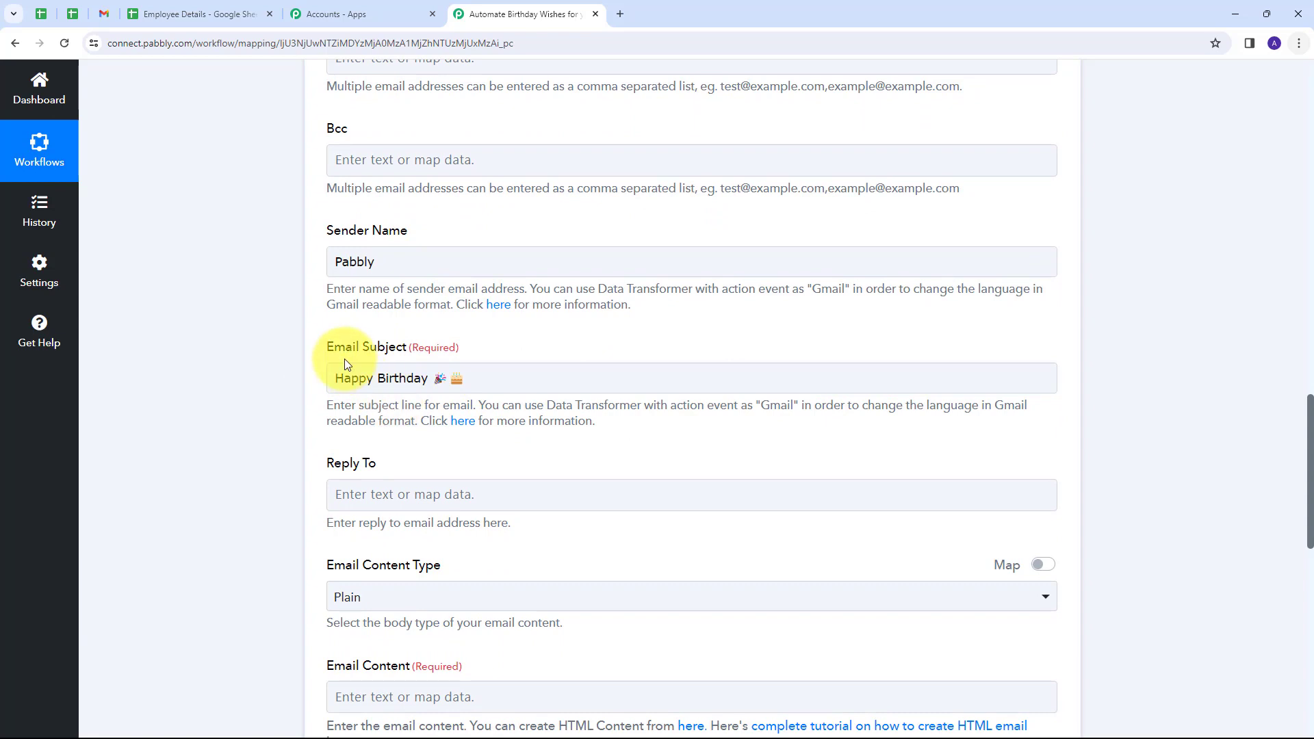
left_click(438, 379)
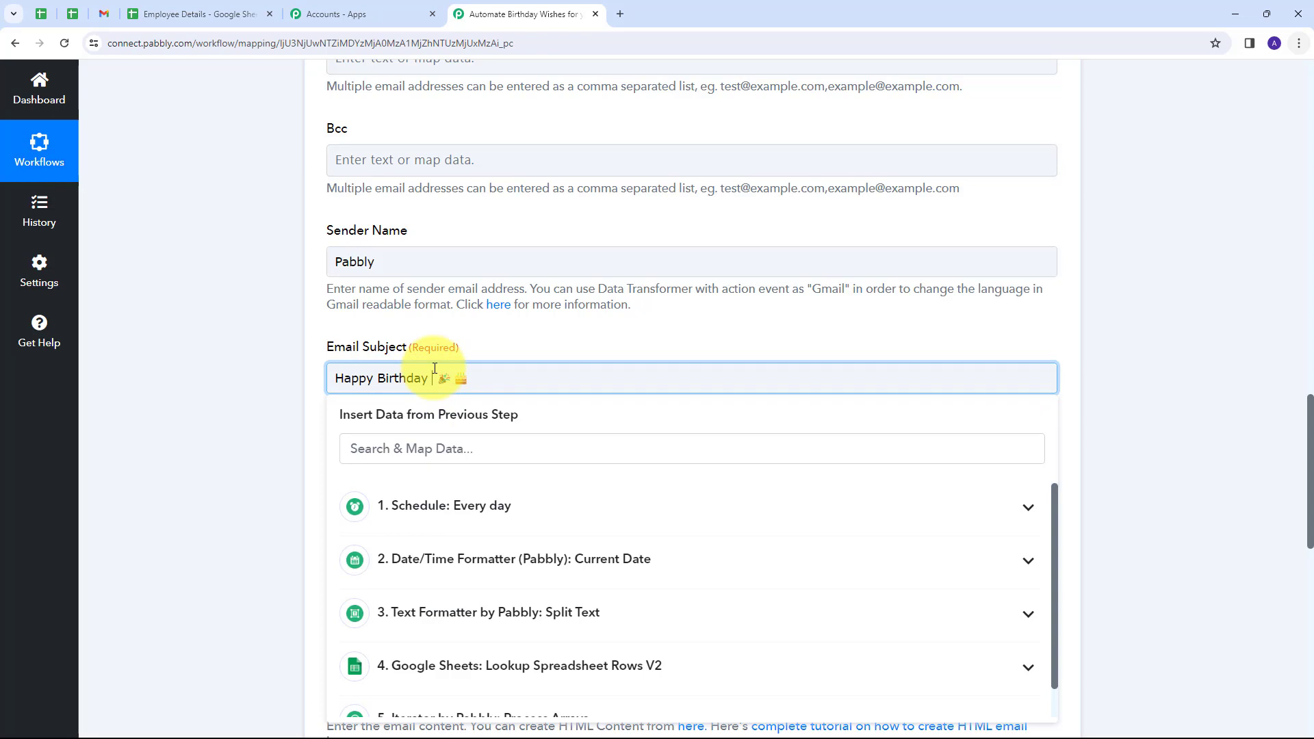
scroll(684, 571, "down", 1)
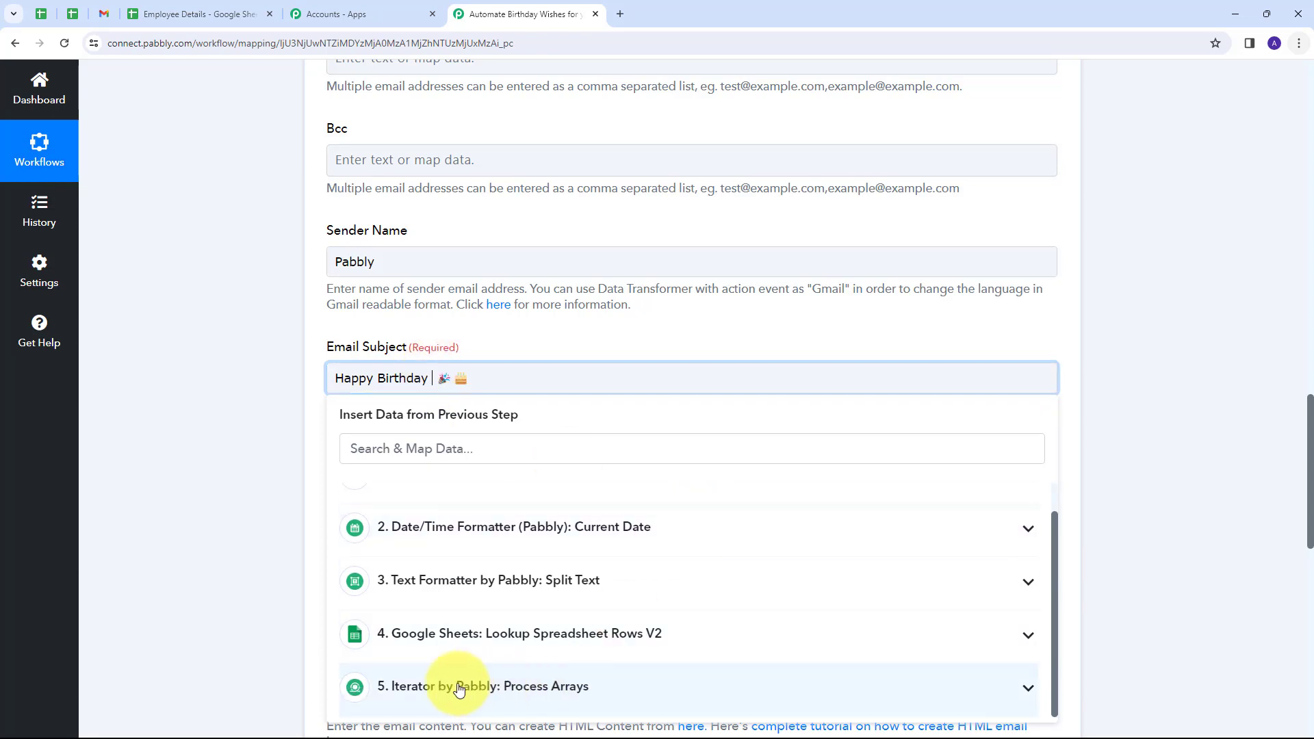
left_click(507, 687)
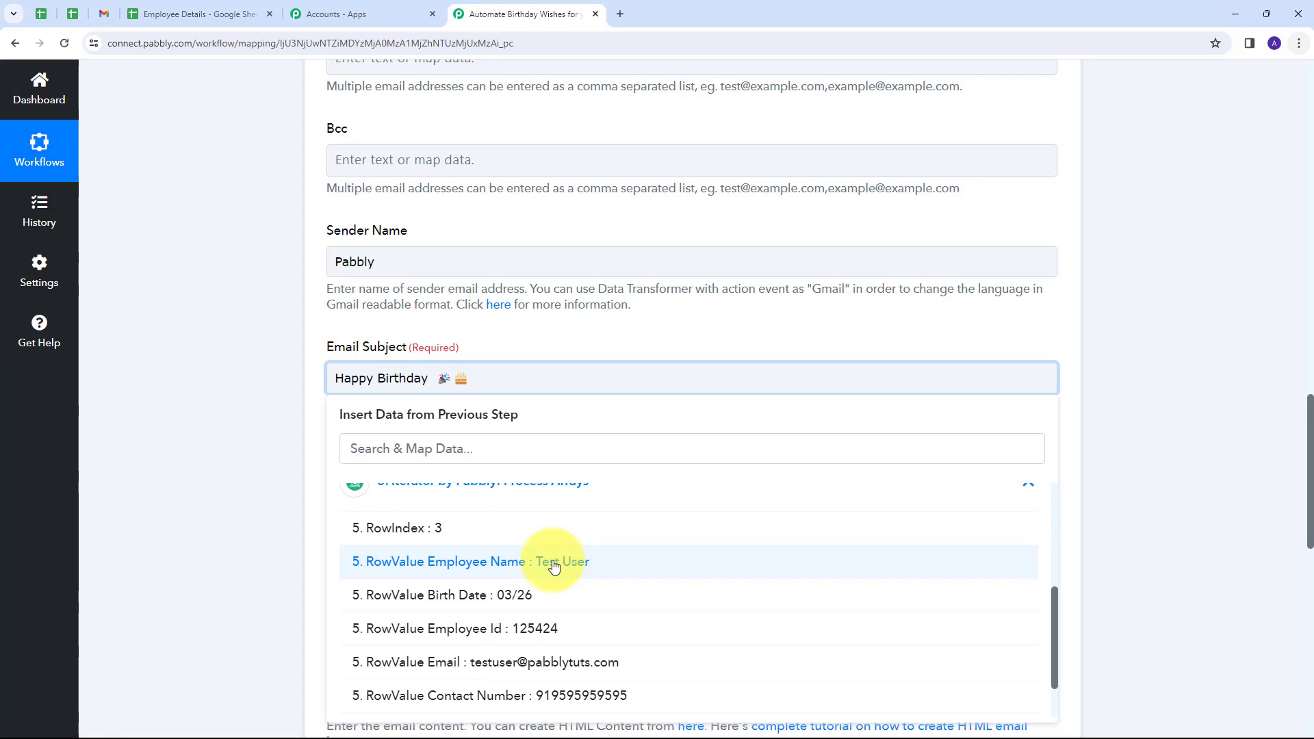
left_click(553, 562)
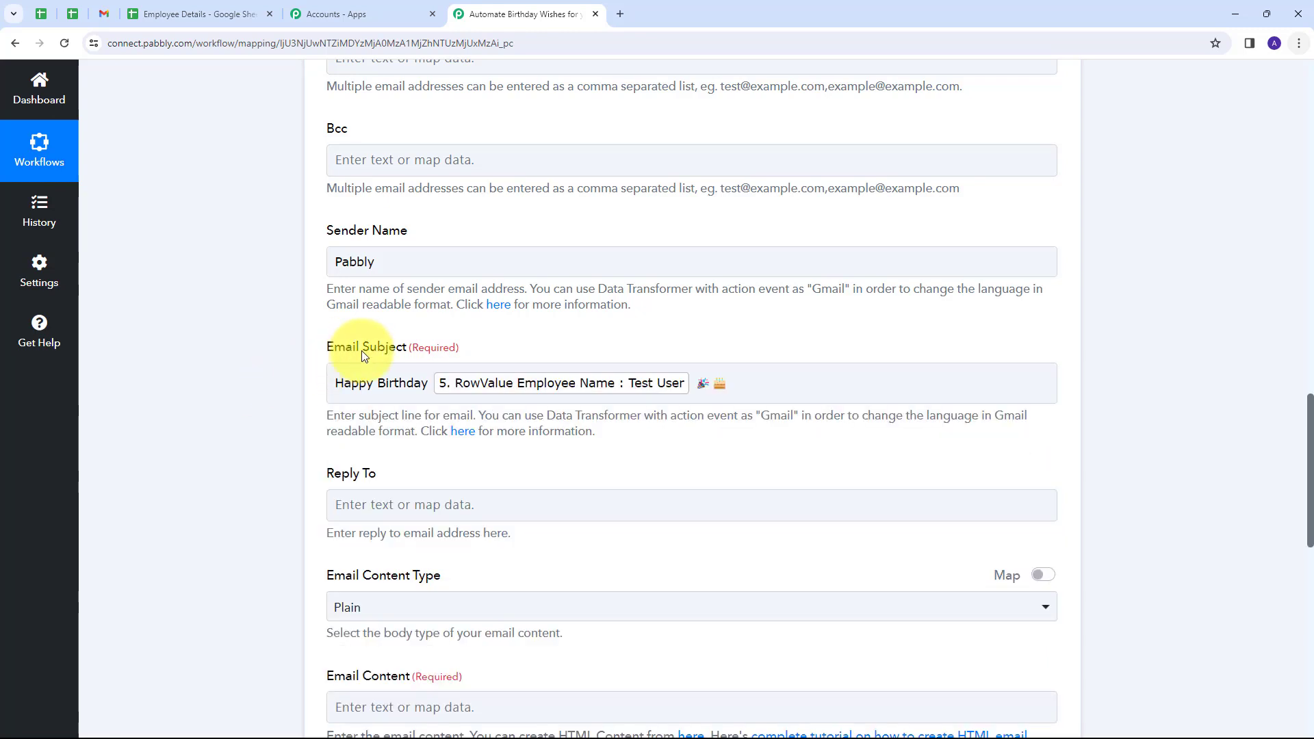
left_click(346, 383)
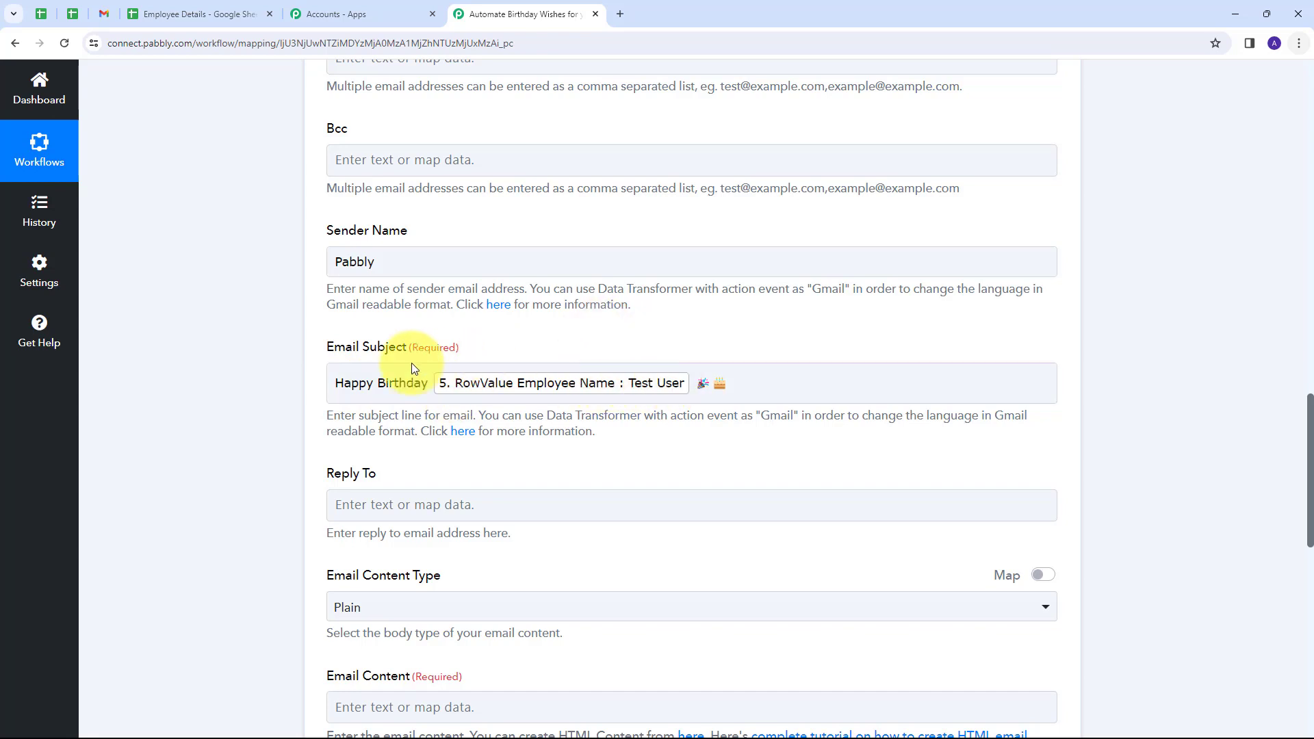
Paste the prepared birthday message starting "Dear [Employee's Name]," into Email Content, leaving Reply To empty and the content type Plain
scroll(607, 352, "down", 4)
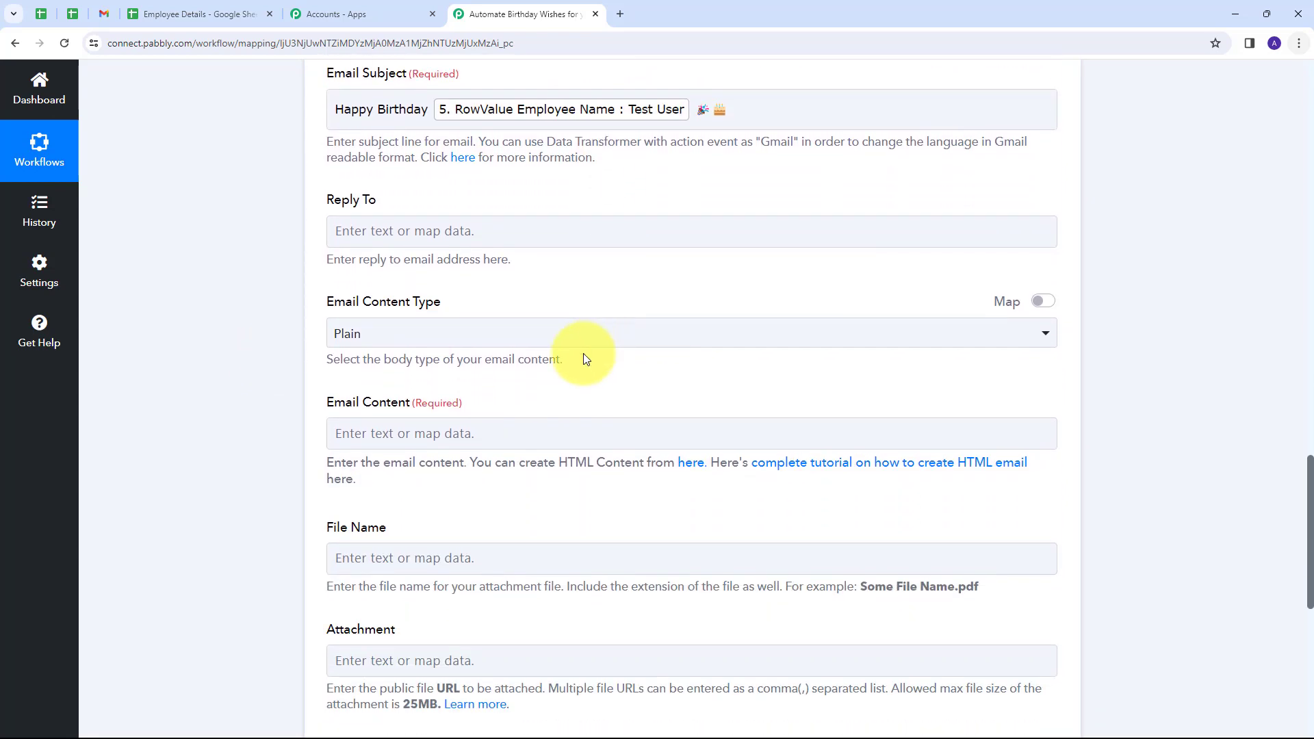
scroll(354, 420, "down", 1)
left_click(392, 365)
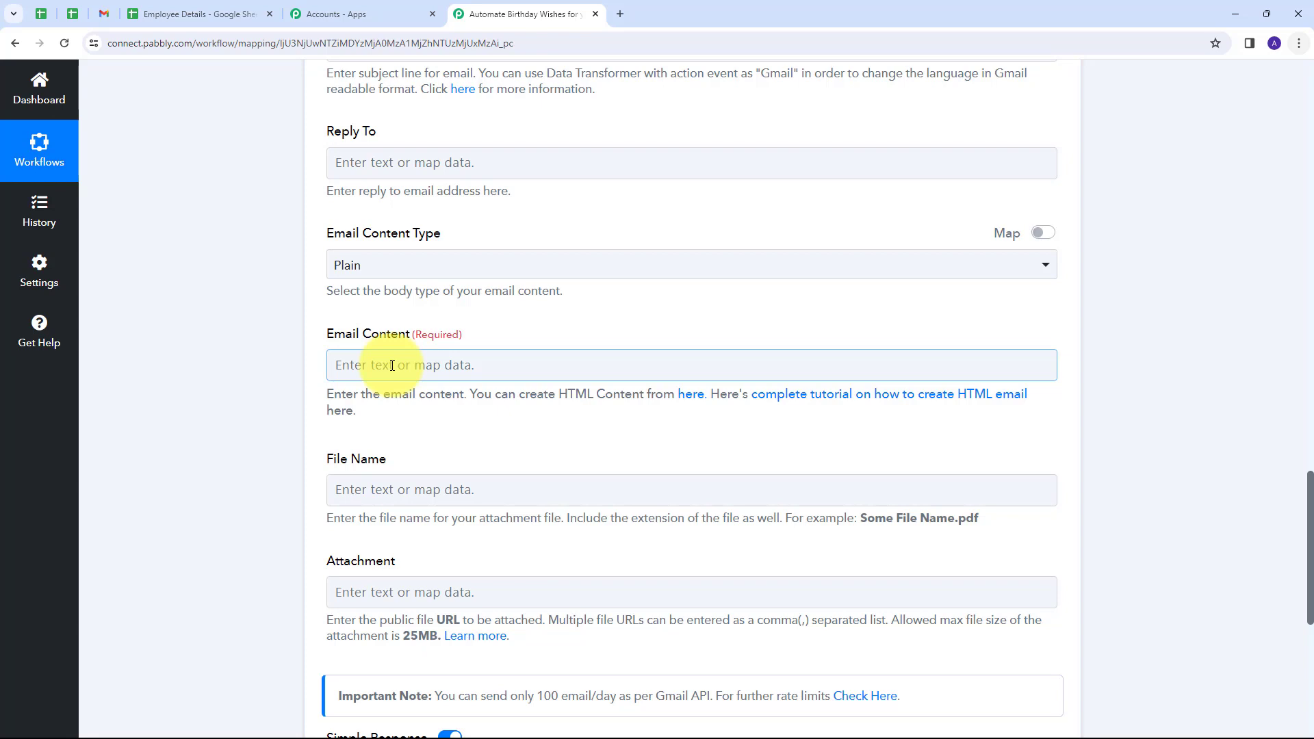
key("ctrl+v")
scroll(470, 434, "down", 2)
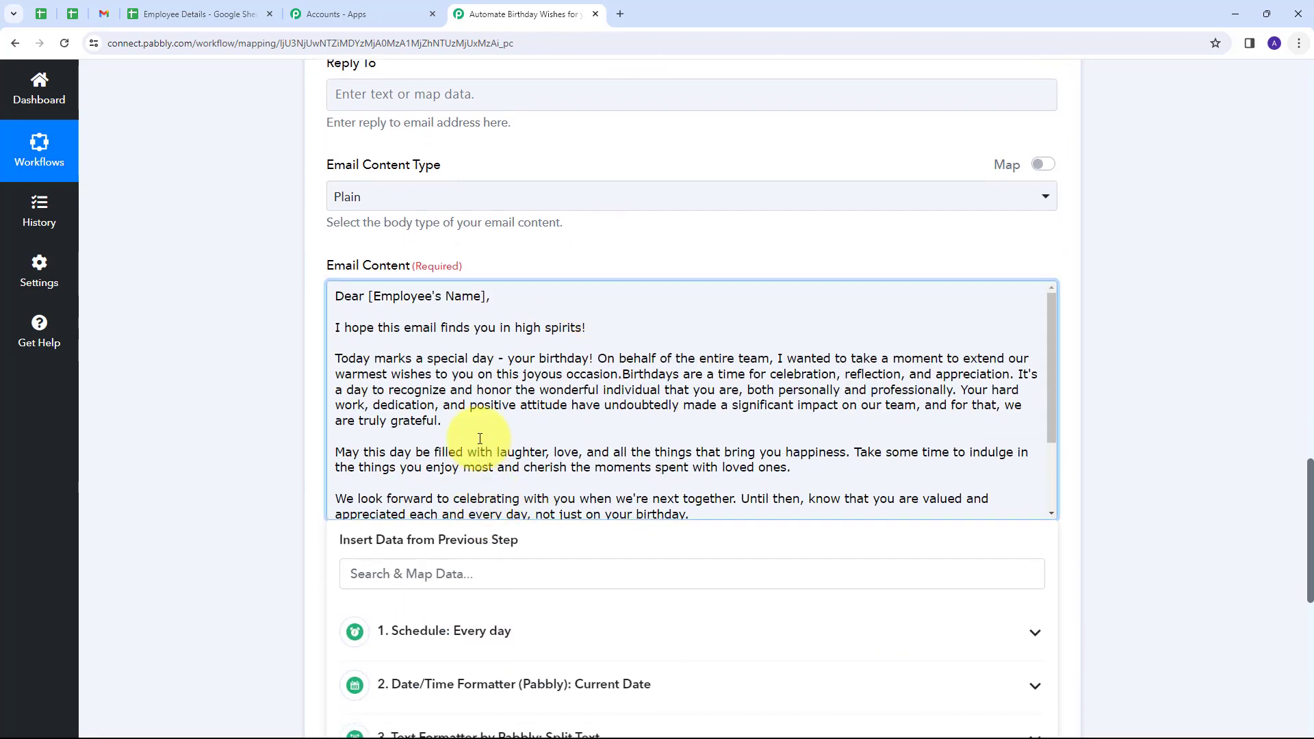
scroll(490, 410, "down", 2)
scroll(505, 408, "up", 3)
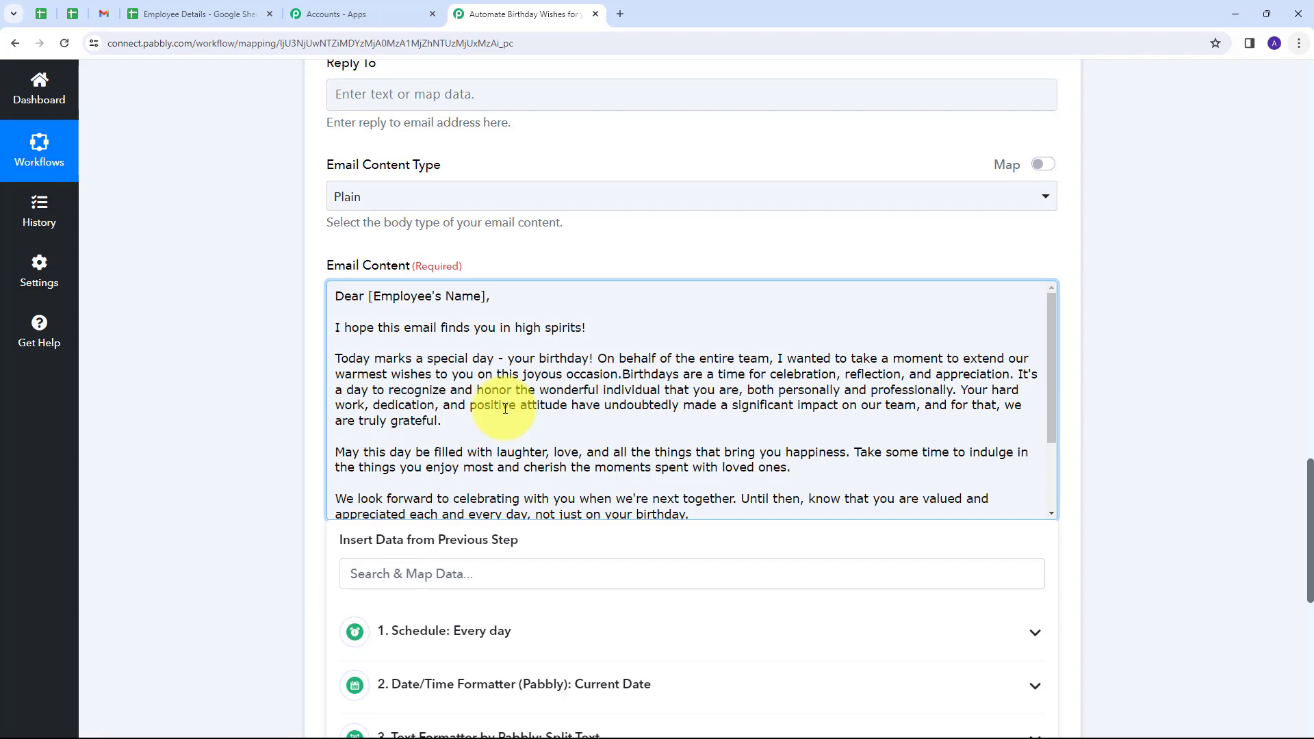
Replace the [Employee's Name] placeholder in the email's greeting with RowValue Employee Name from the Iterator step
left_click_drag(370, 295, 486, 296)
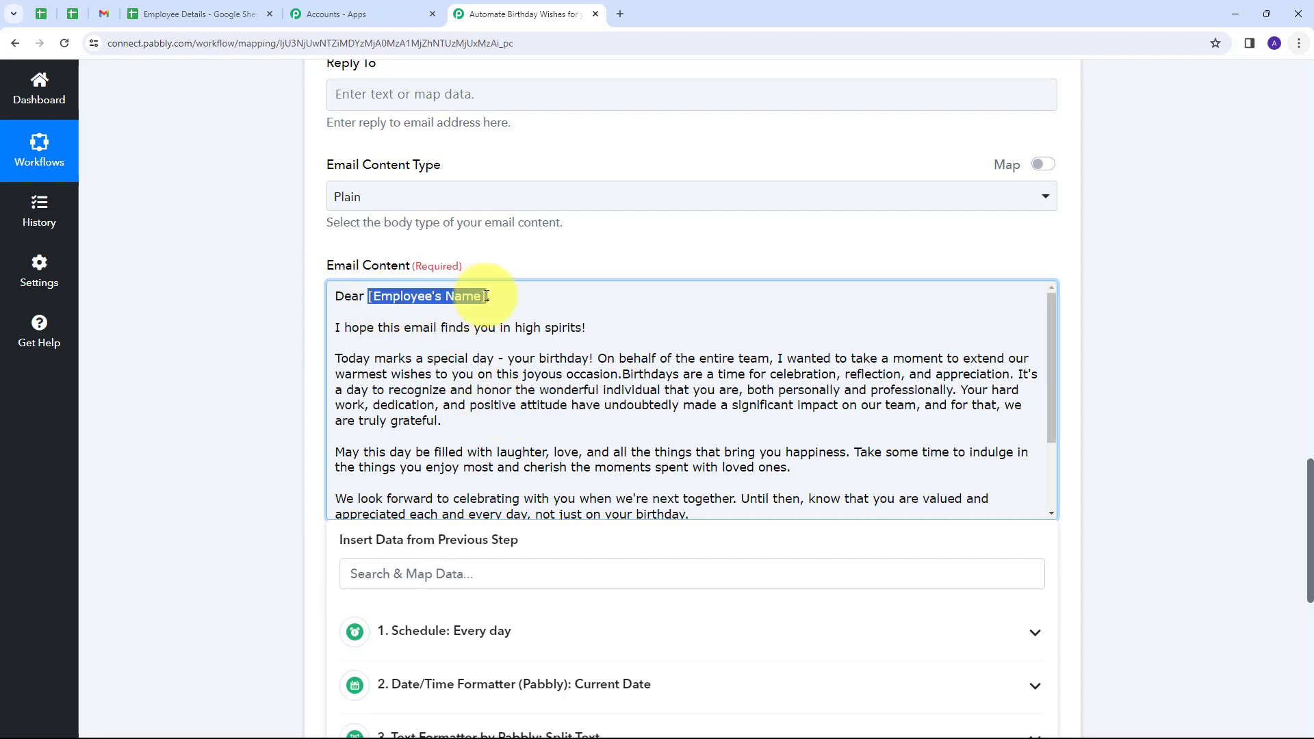
key("BackSpace")
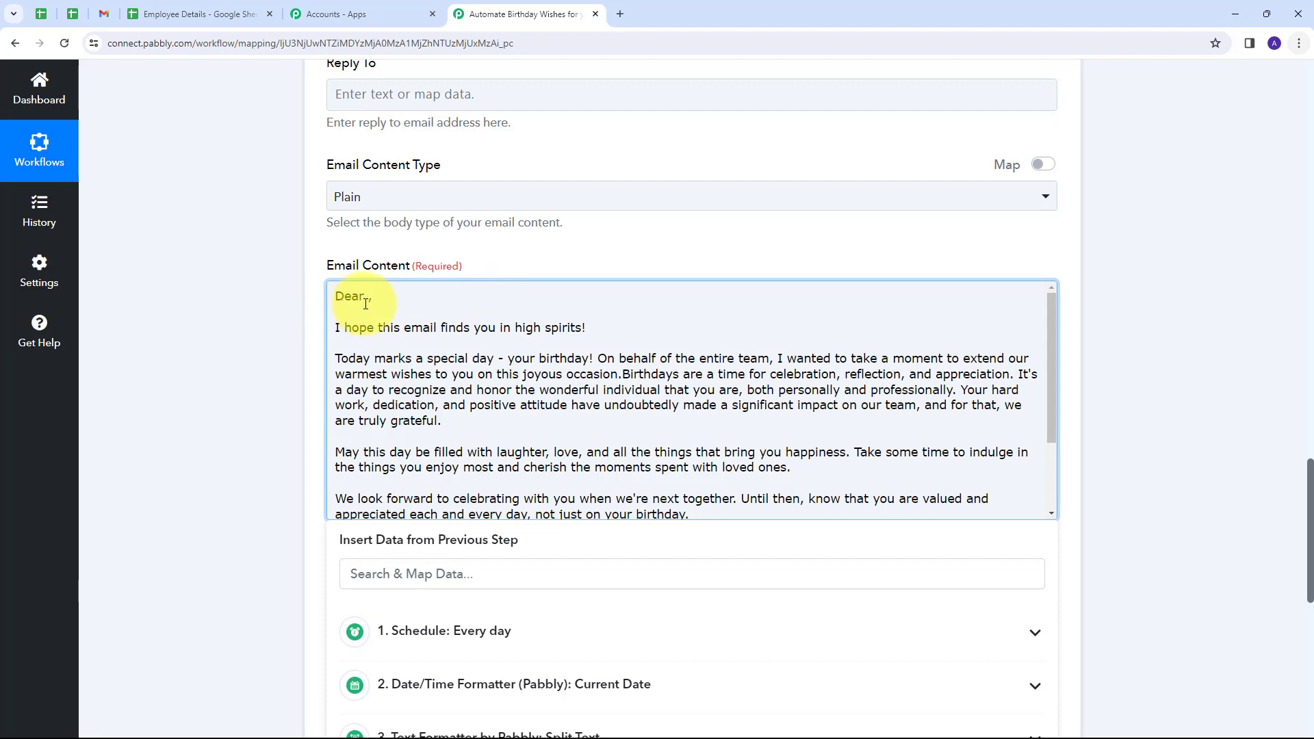
scroll(830, 202, "down", 2)
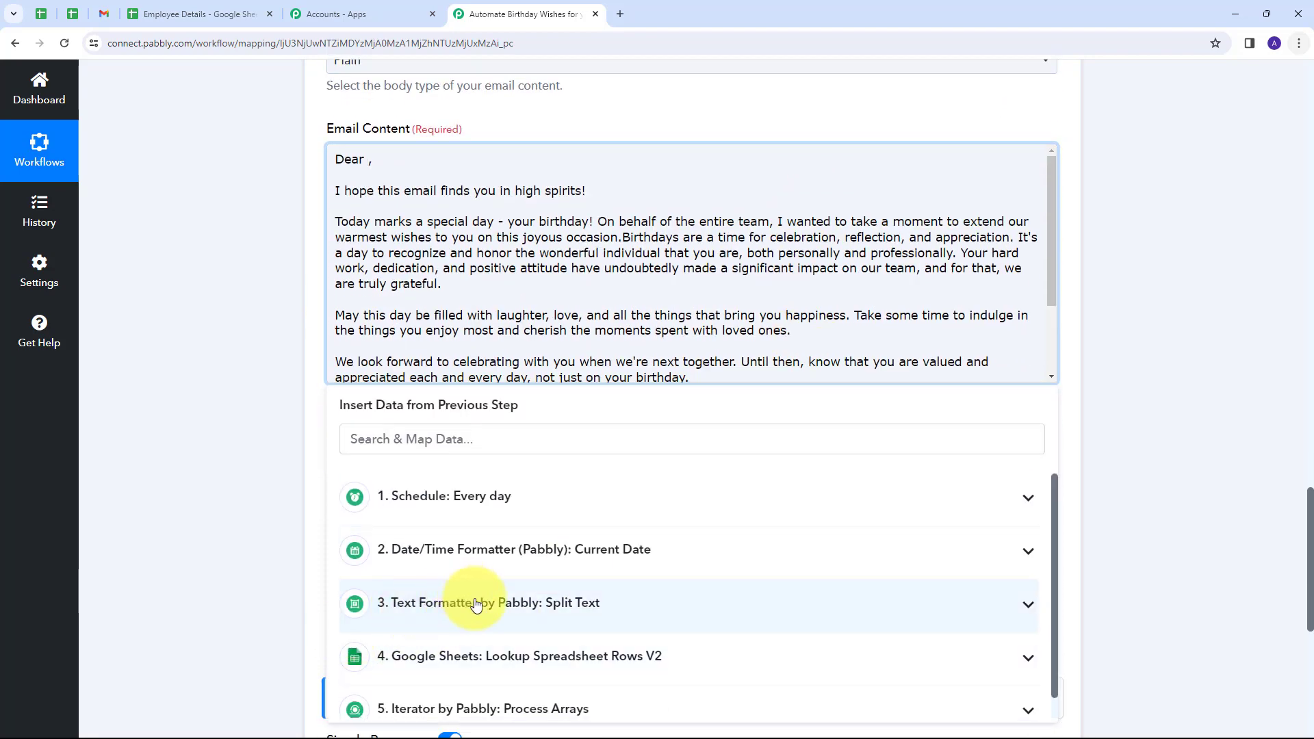
left_click(481, 709)
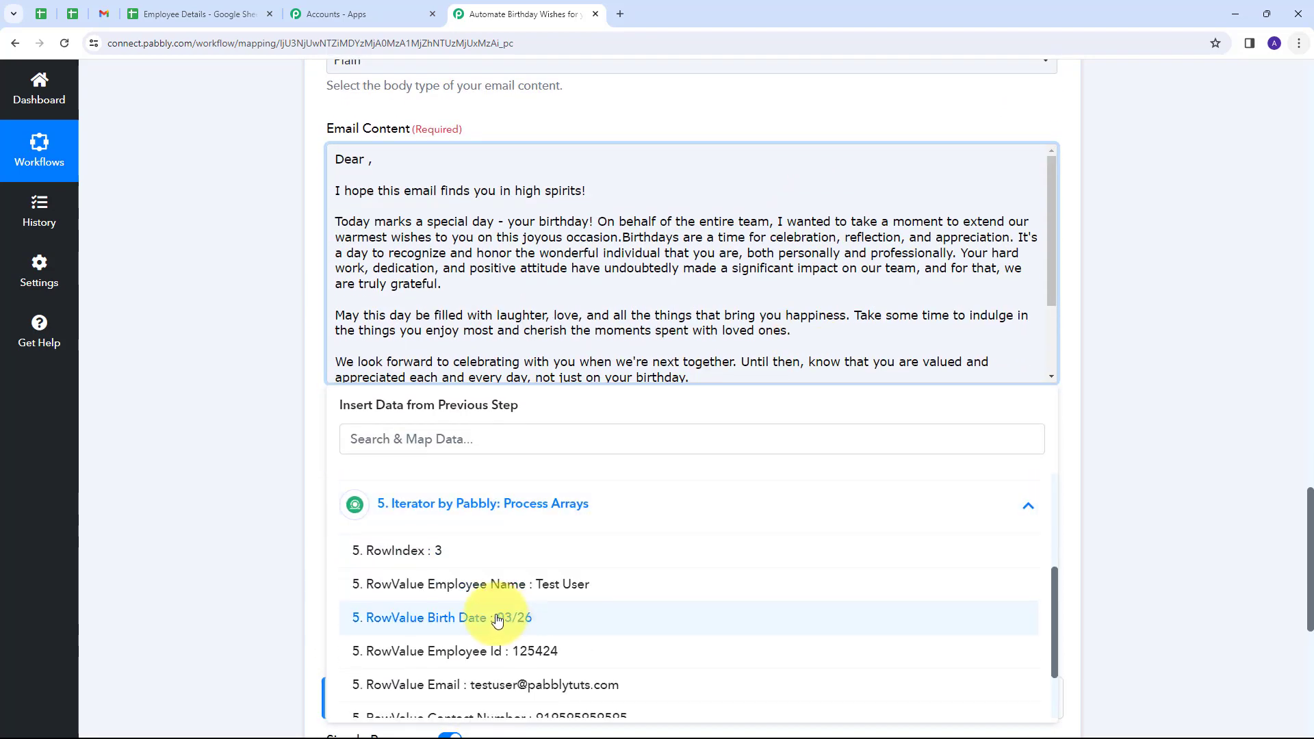
left_click(539, 586)
Replace the [Employee's Name] placeholder in the "Once again, happy birthday" line with the Iterator's RowValue Employee Name and check the message
scroll(708, 274, "down", 1)
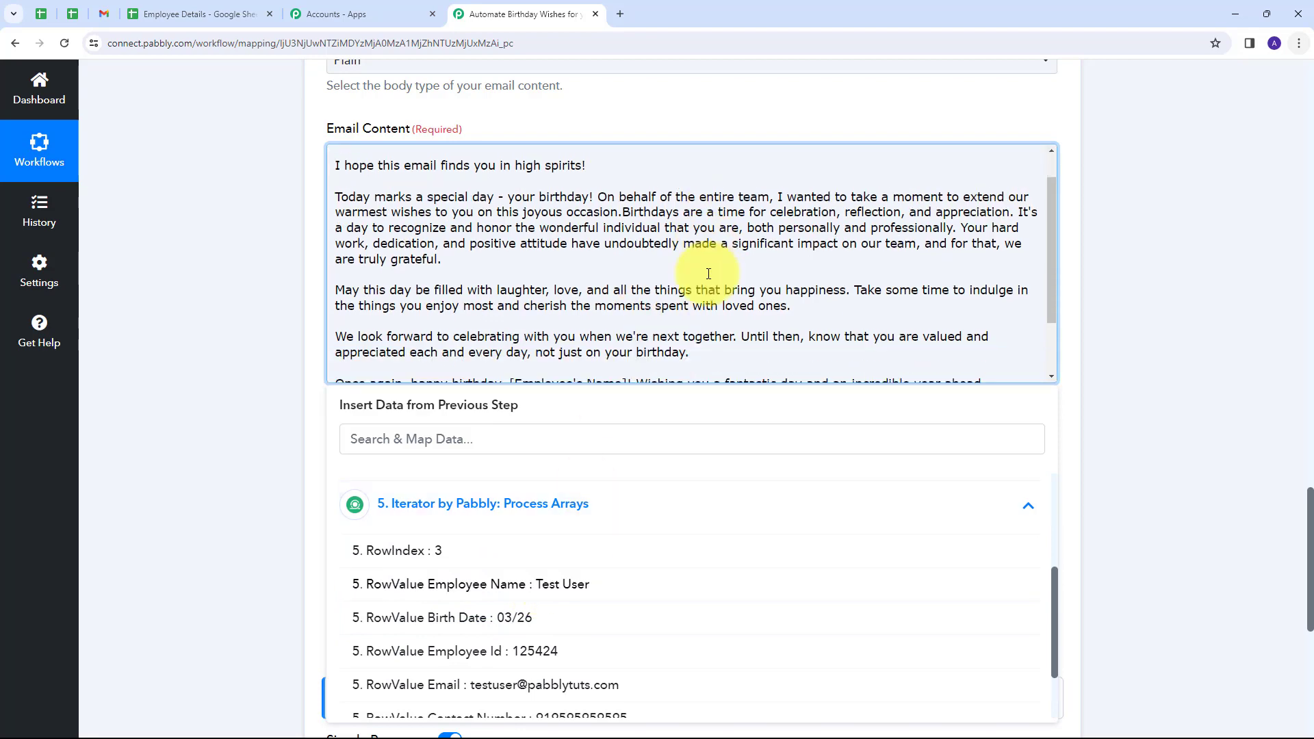
scroll(708, 274, "down", 2)
left_click_drag(510, 306, 626, 308)
key("BackSpace")
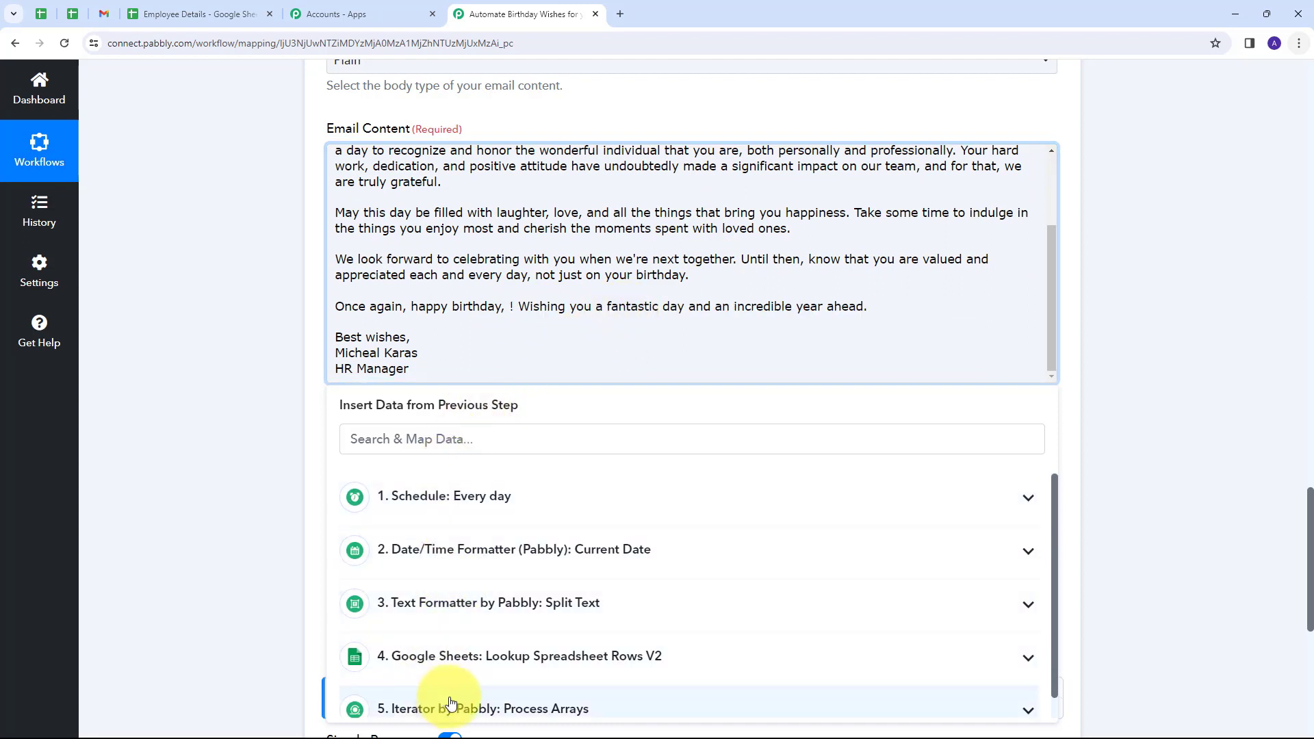
scroll(478, 595, "down", 1)
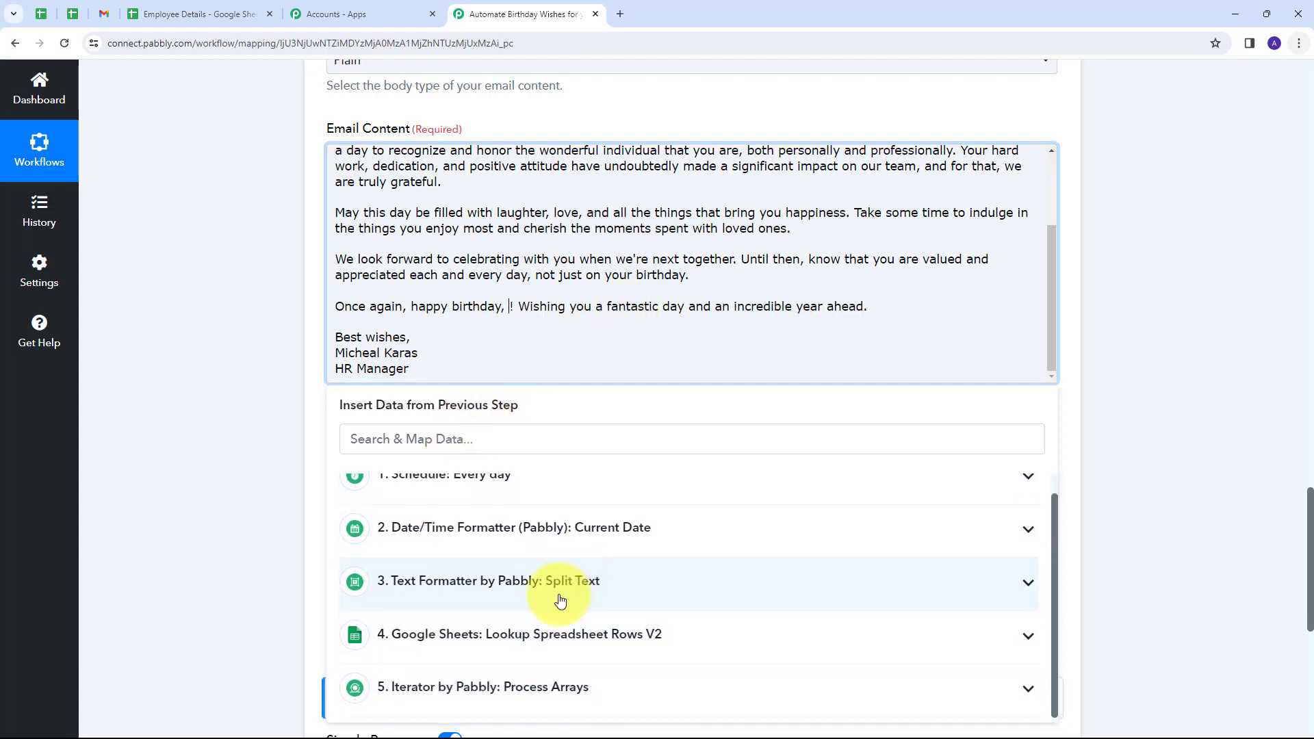
left_click(463, 688)
scroll(586, 639, "down", 3)
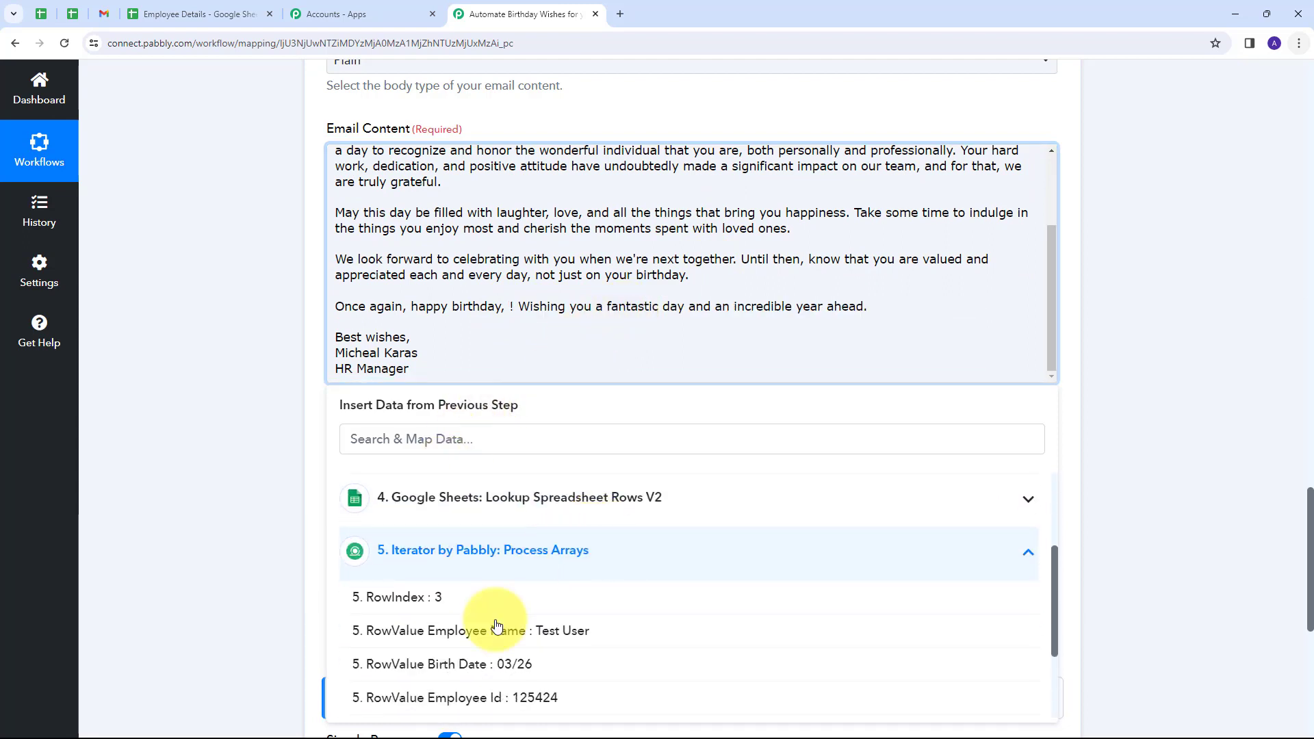
left_click(540, 633)
scroll(479, 329, "up", 4)
scroll(440, 182, "down", 5)
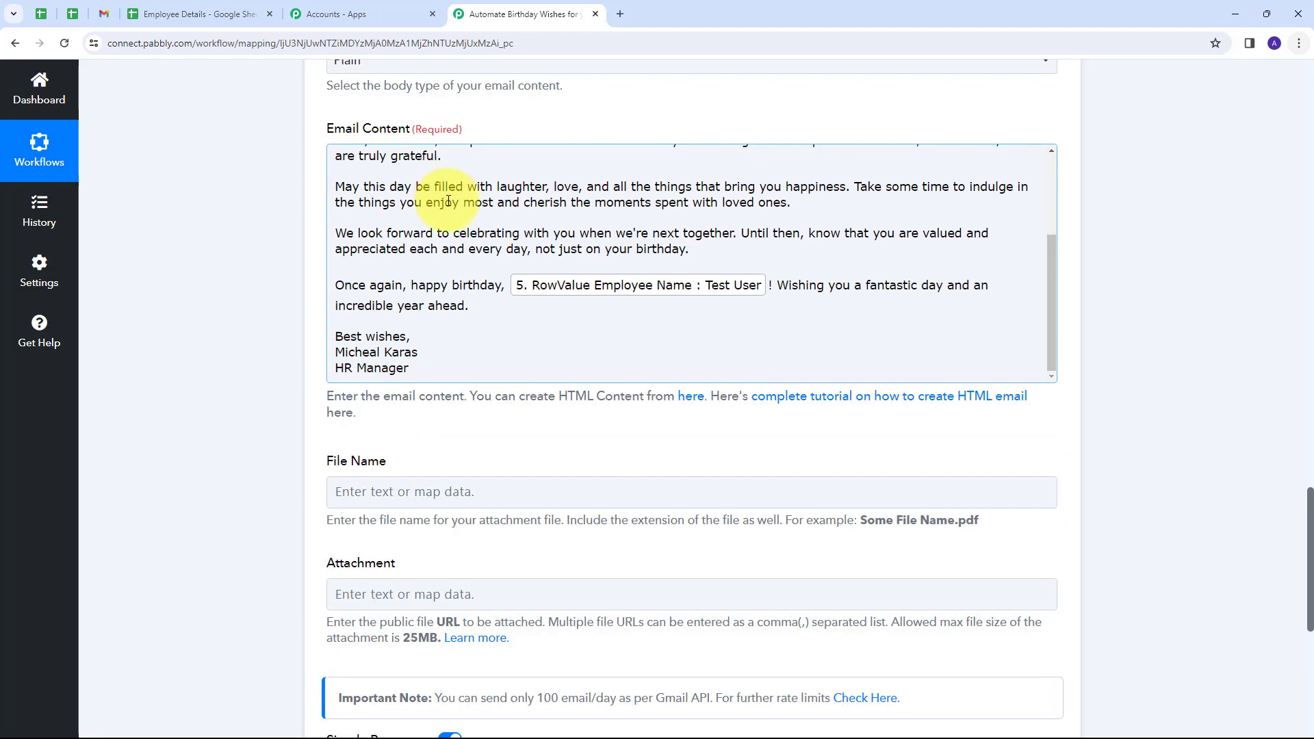
scroll(466, 273, "up", 5)
left_click(494, 421)
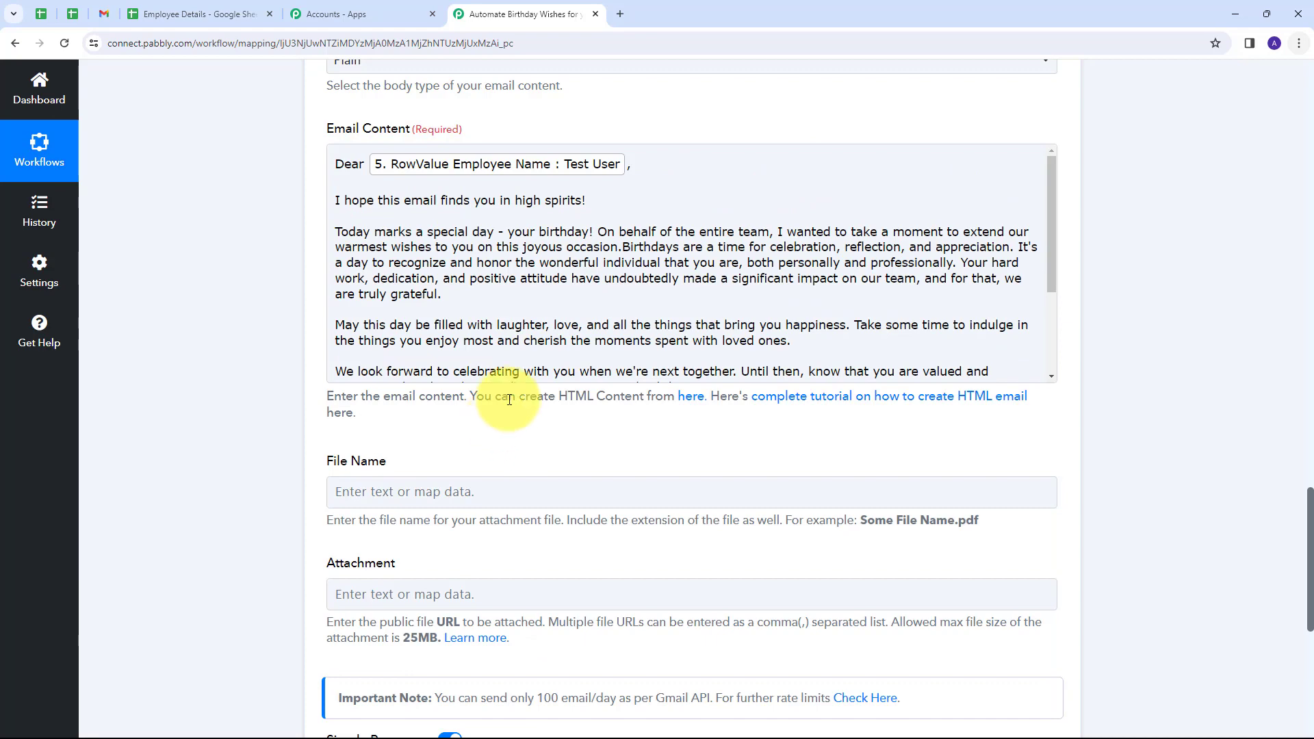
Save the Gmail step with File Name and Attachment empty, send a test request and review the response
scroll(494, 411, "down", 4)
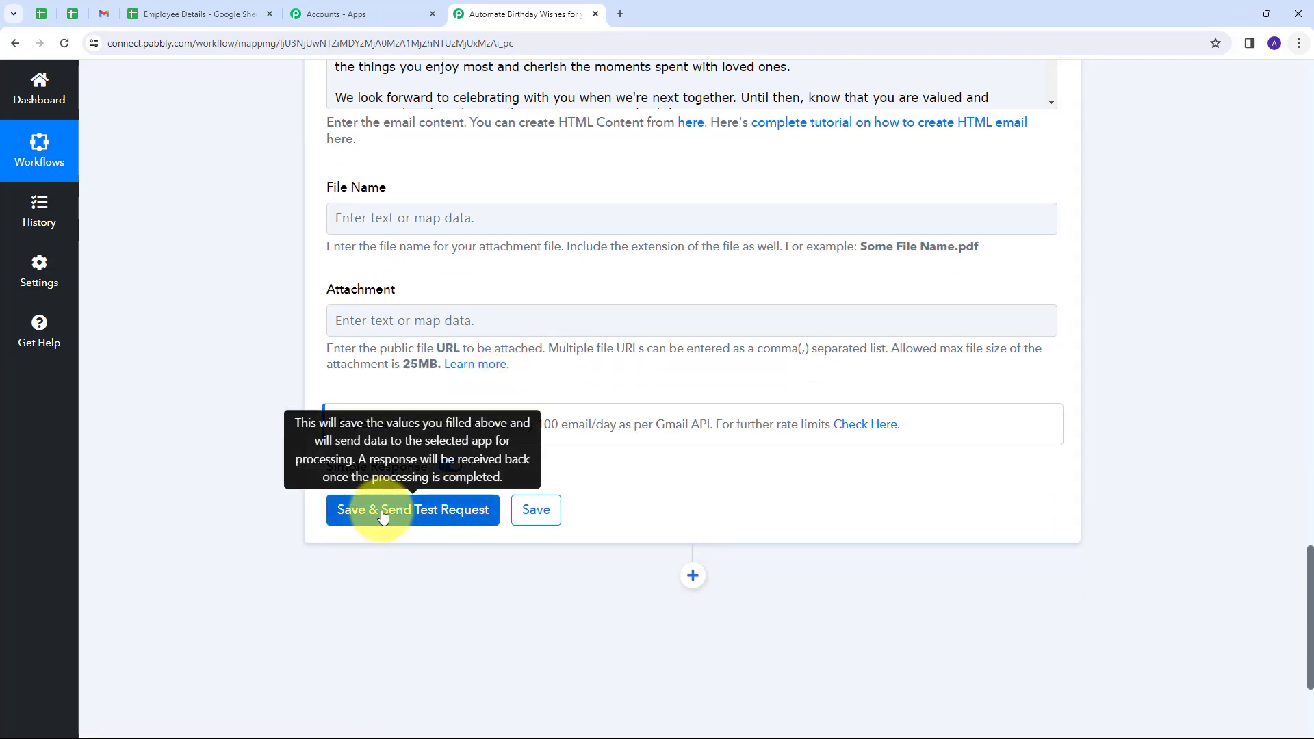
left_click(383, 517)
scroll(841, 469, "down", 3)
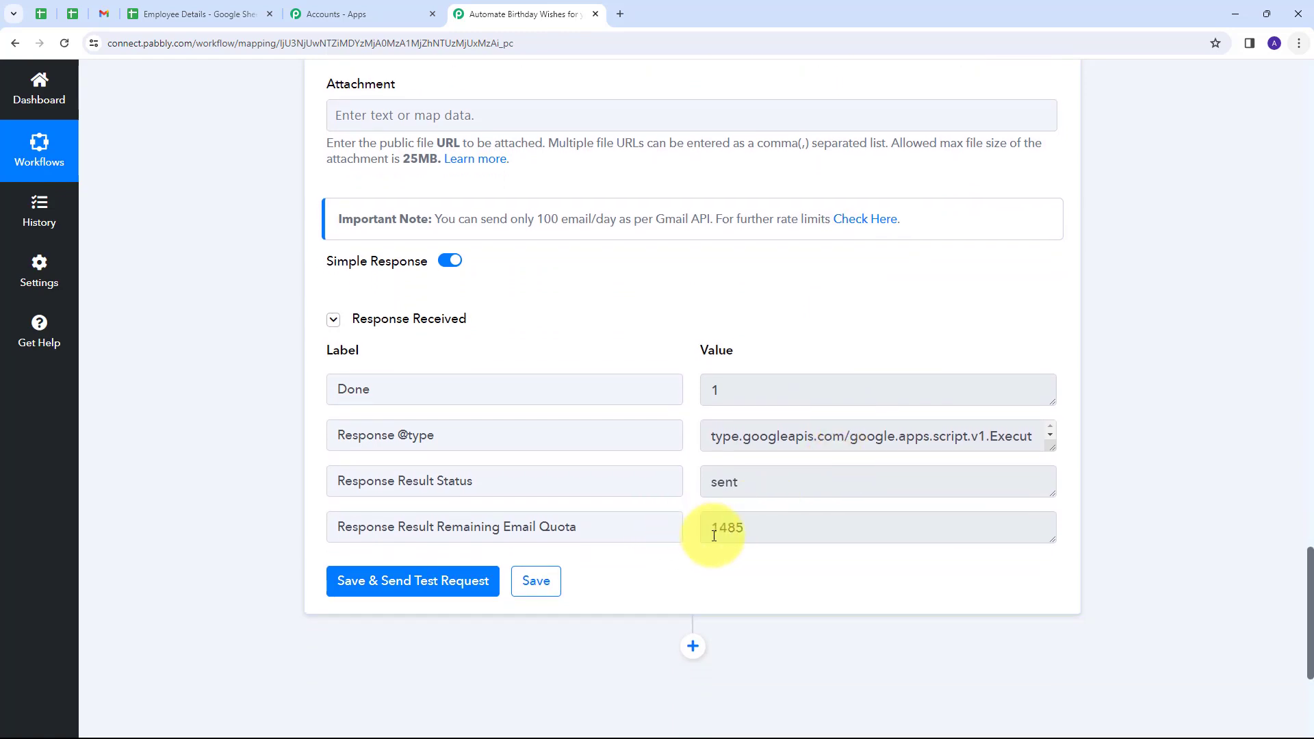
scroll(520, 274, "up", 8)
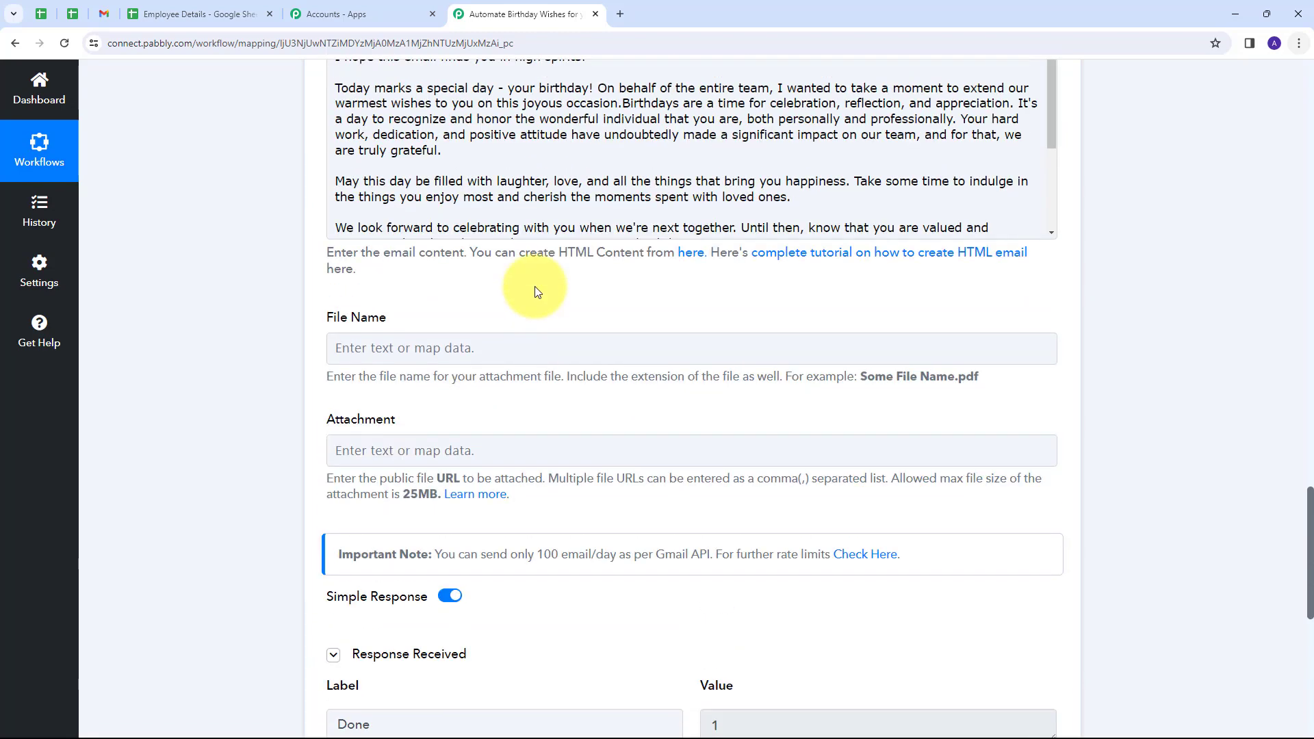
scroll(728, 465, "down", 9)
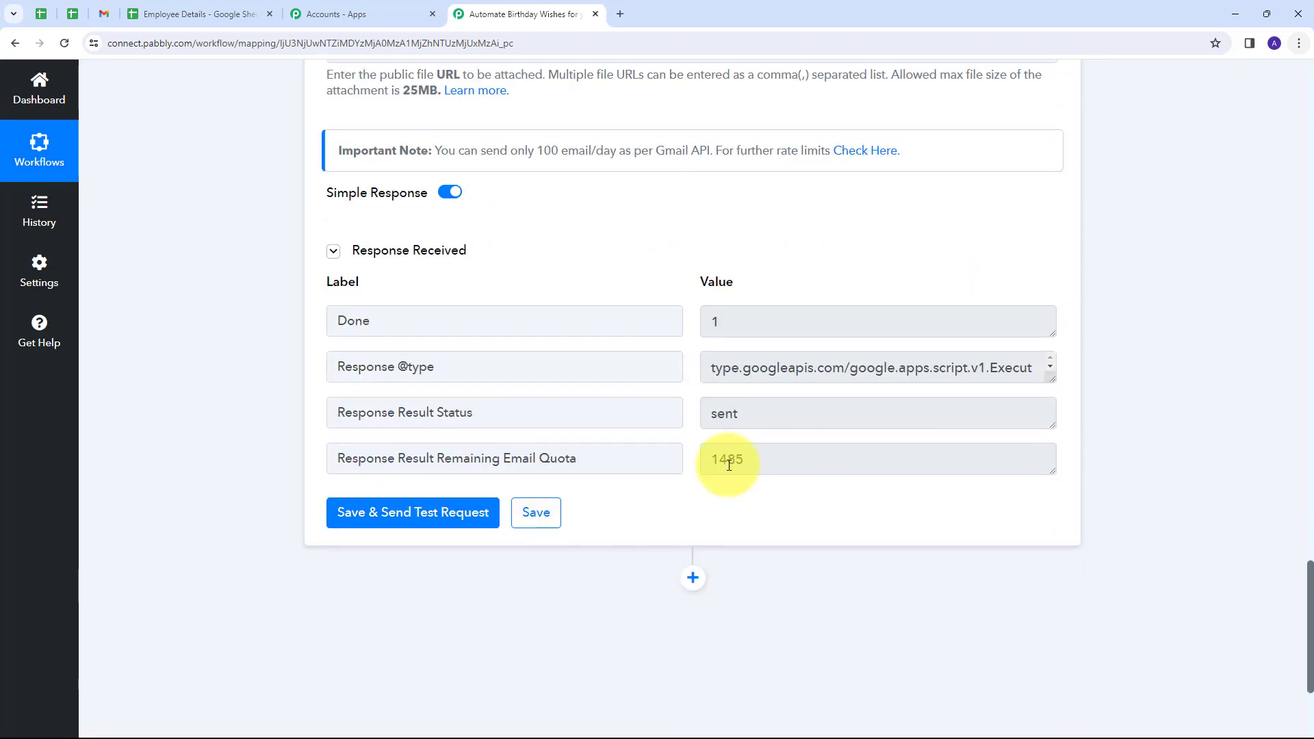
Switch to Gmail, open the newest sent birthday email and check its subject, sender, recipient and mapped employee name
left_click(99, 14)
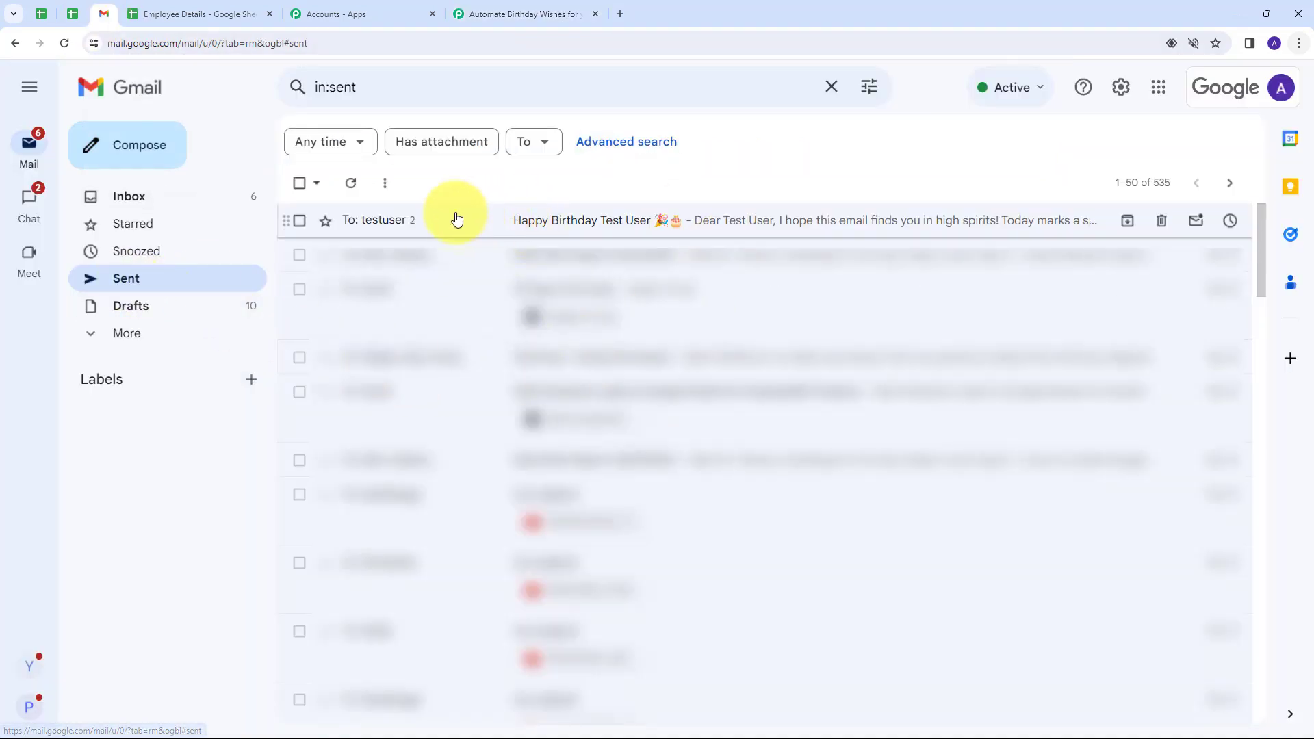
left_click(566, 229)
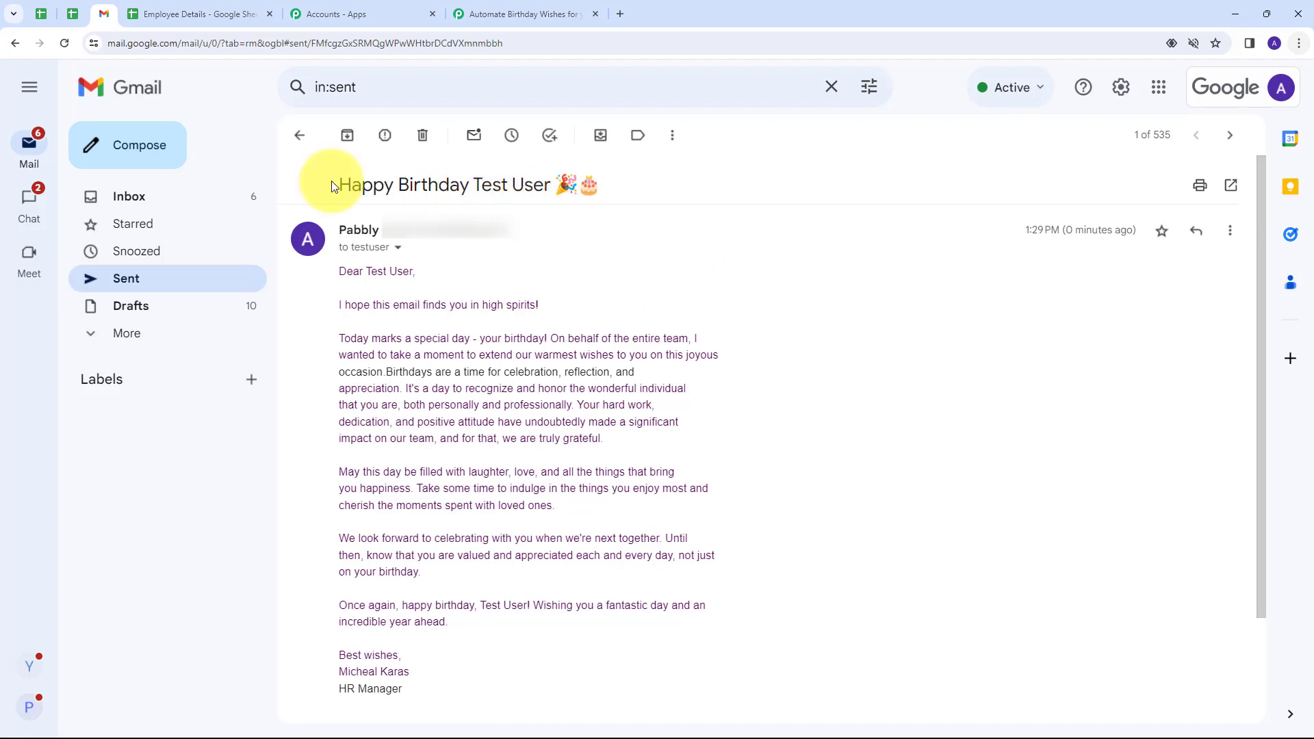
left_click_drag(338, 183, 655, 174)
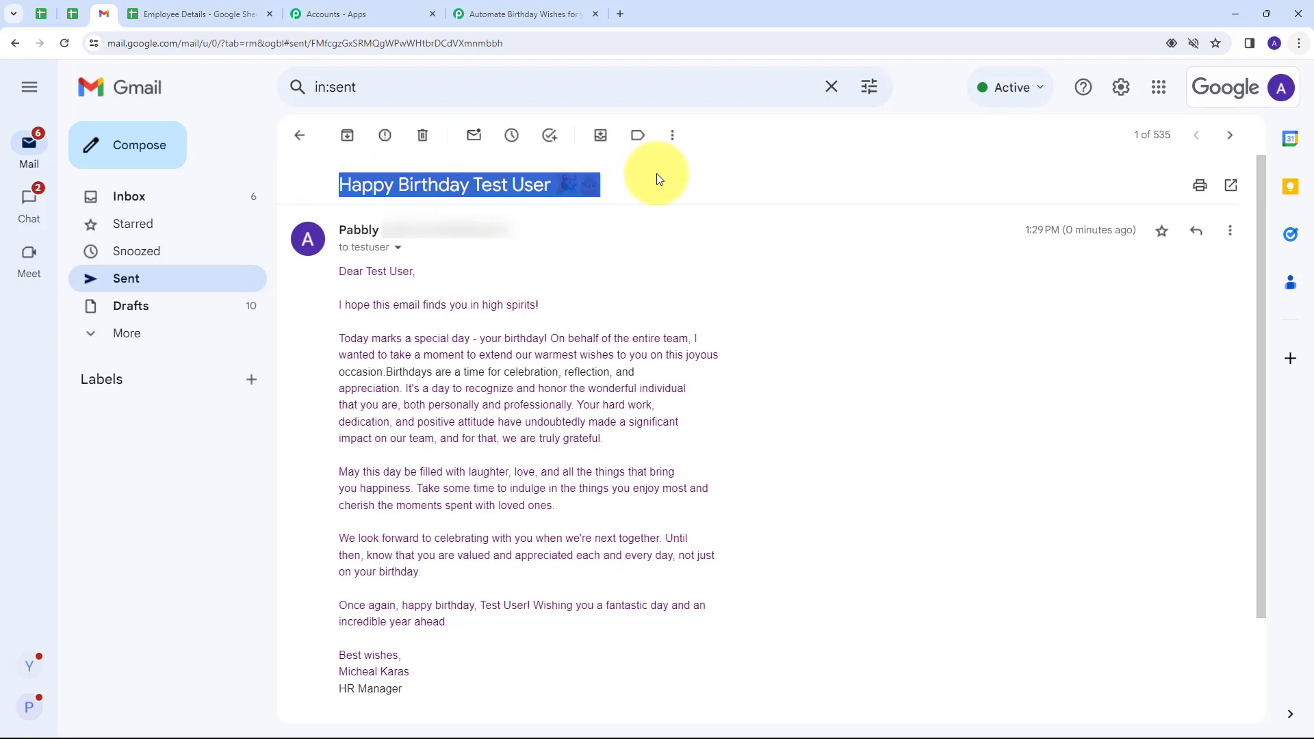
left_click(542, 234)
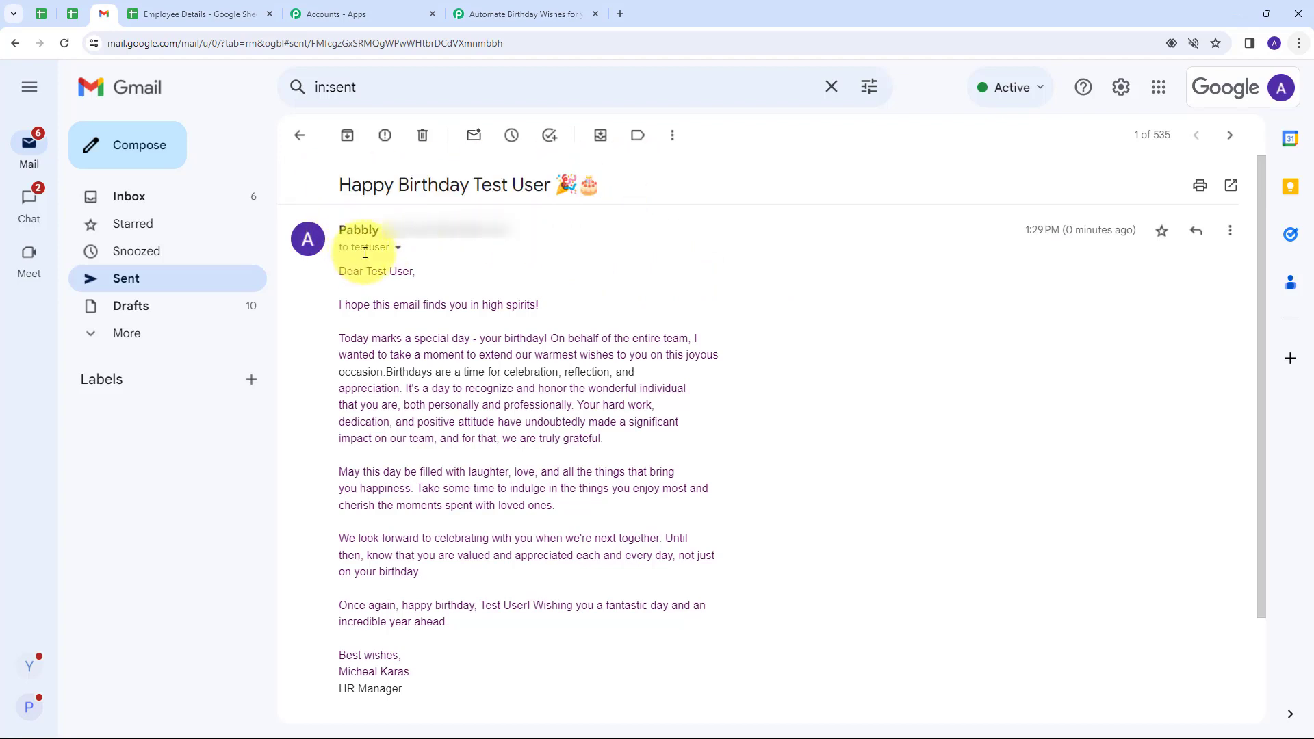
mouse_move(365, 249)
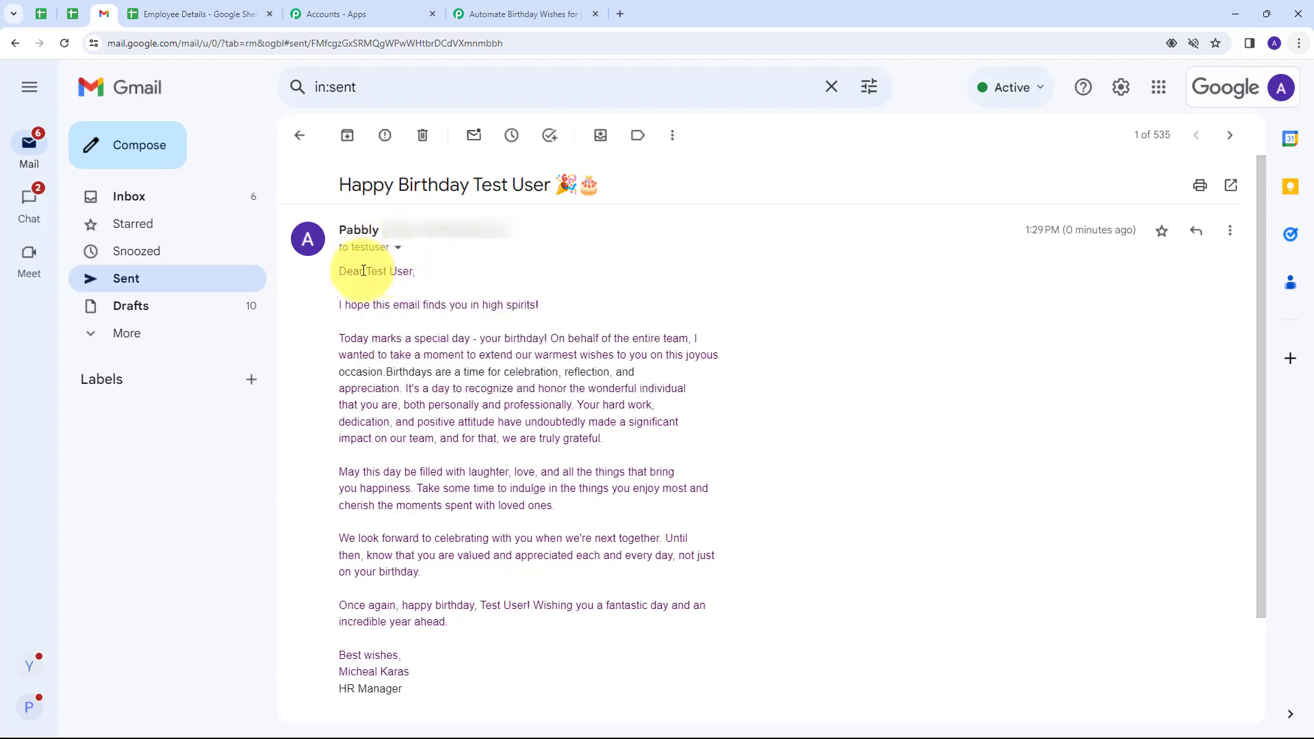
left_click_drag(366, 271, 413, 272)
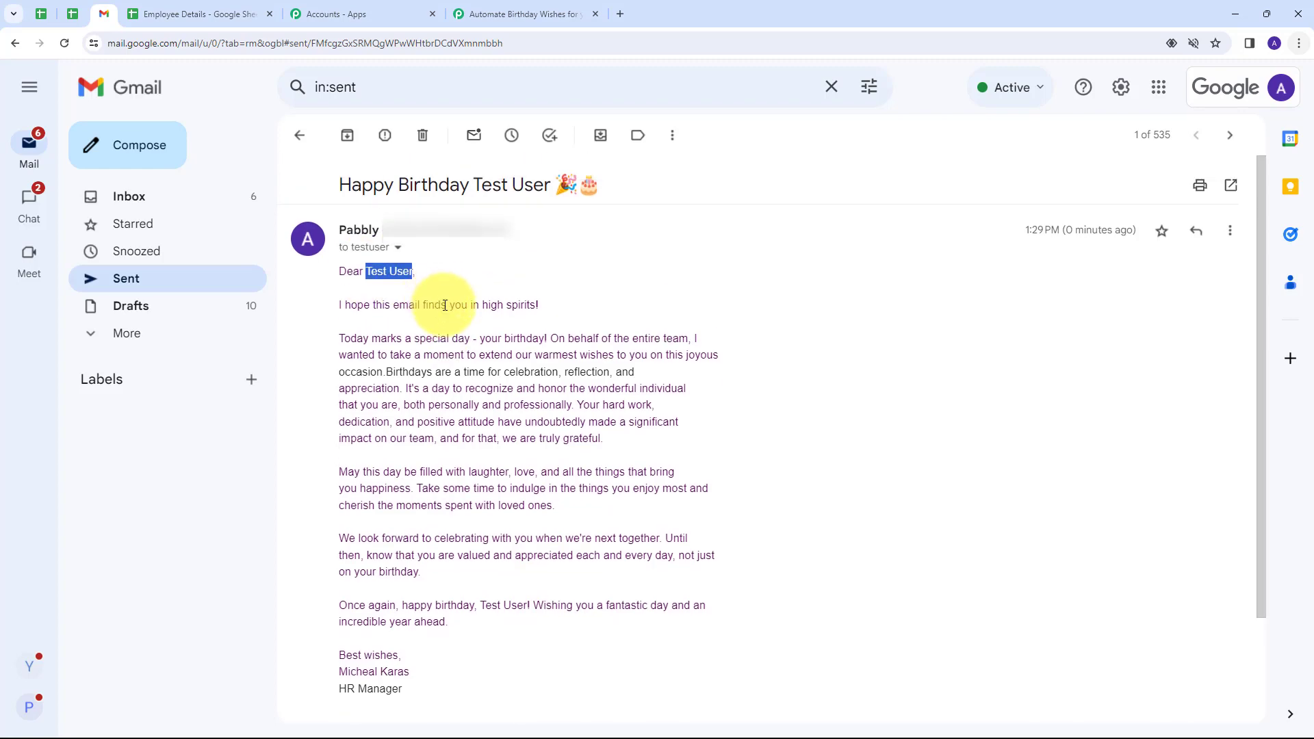
scroll(482, 429, "down", 2)
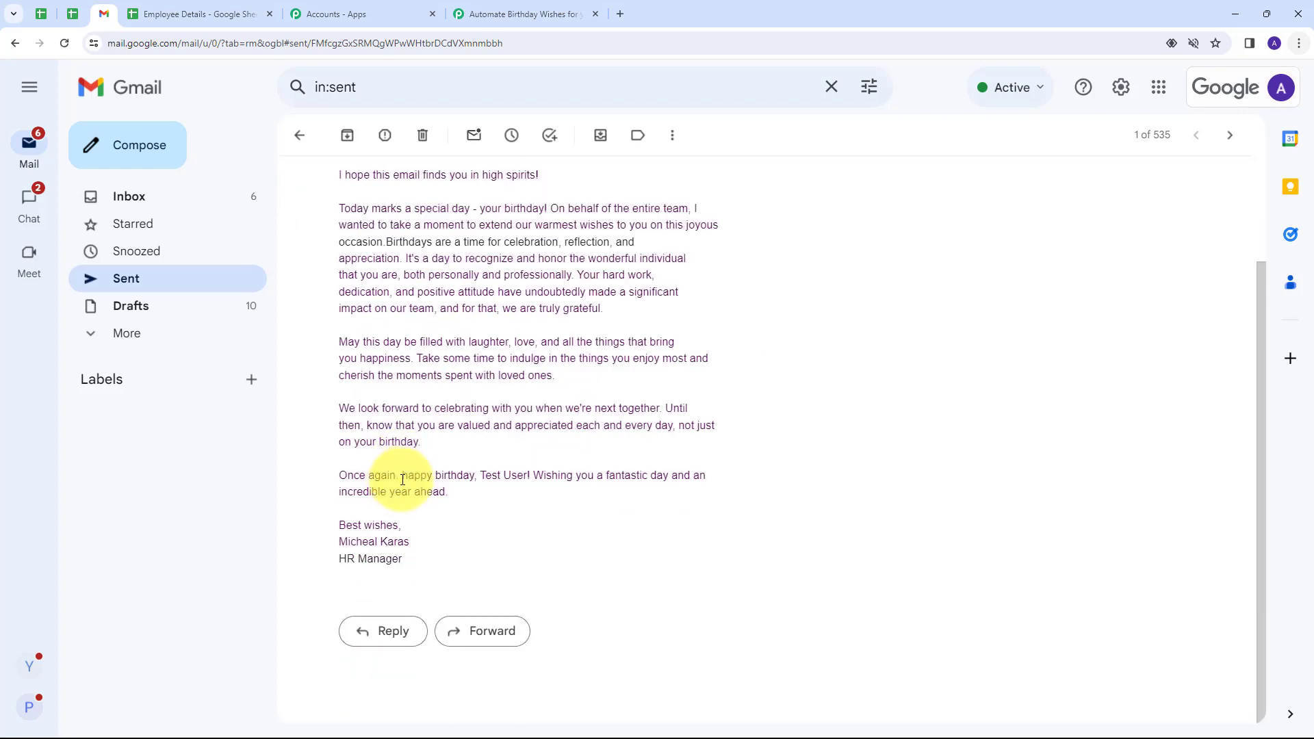
scroll(769, 455, "up", 2)
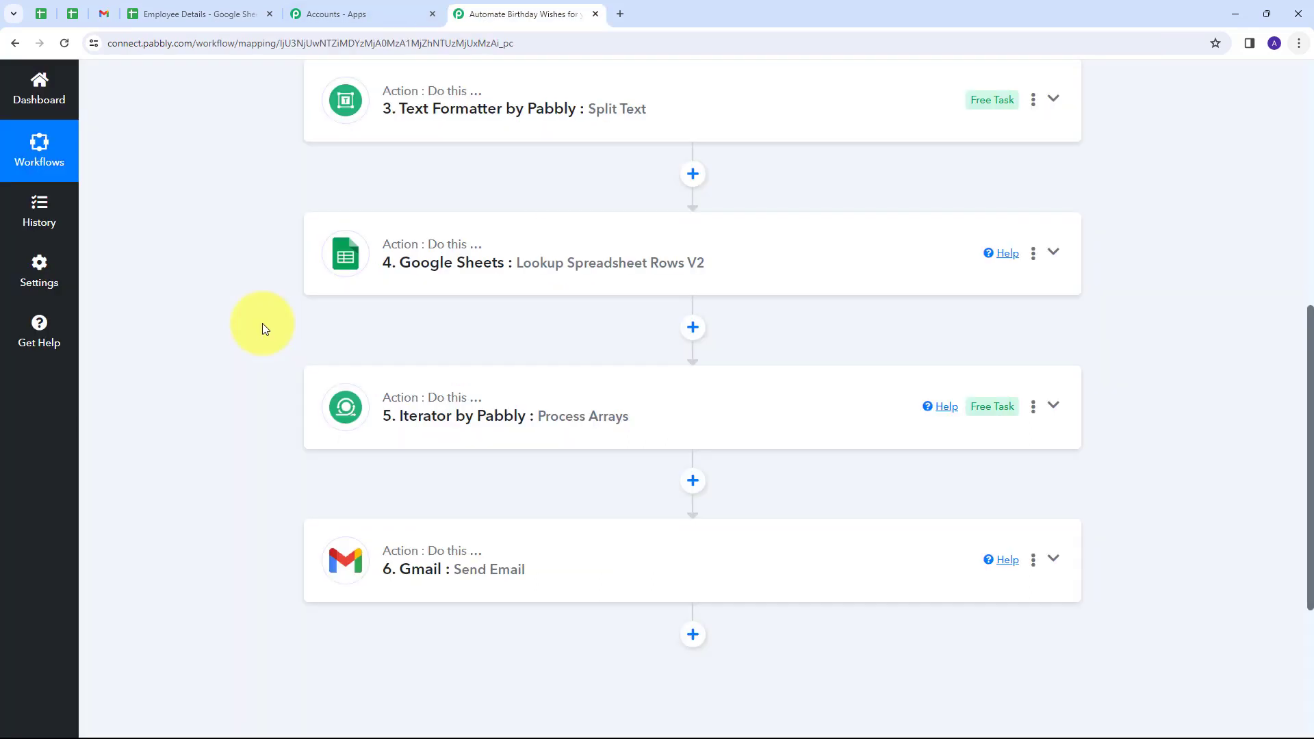
scroll(262, 323, "down", 1)
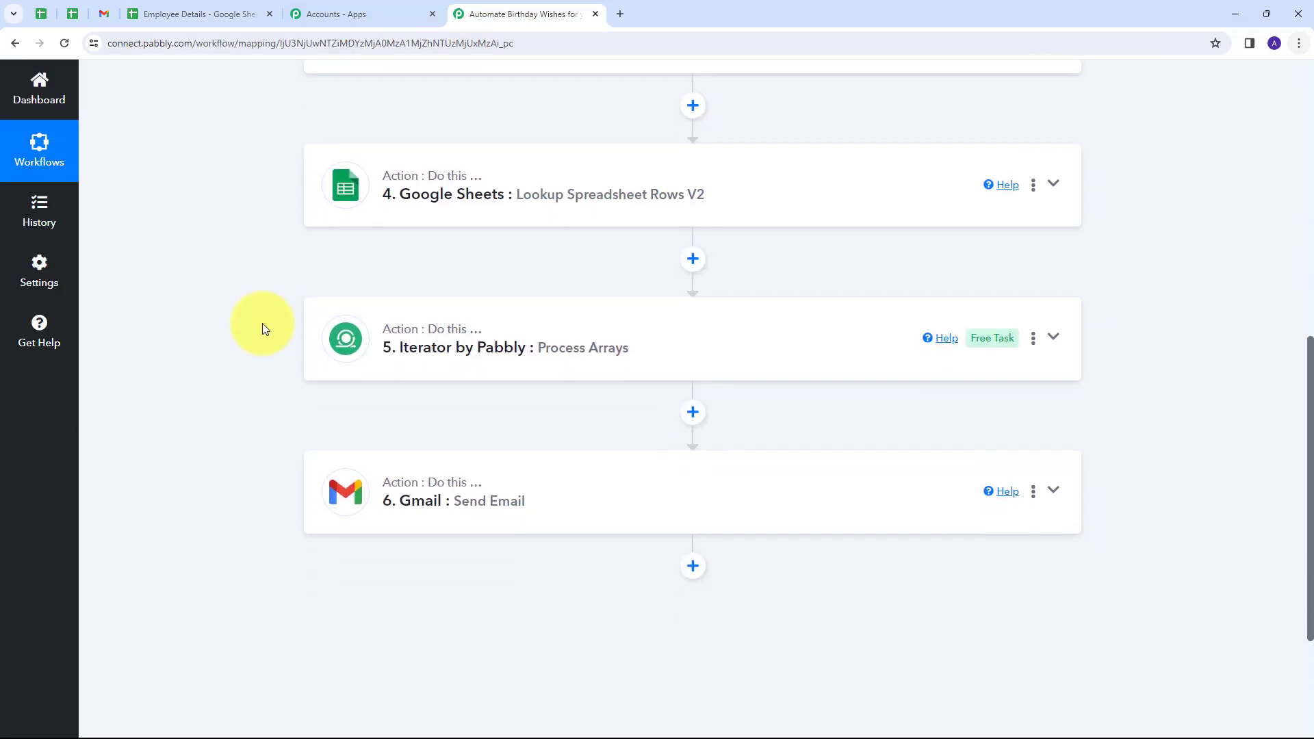
Review the finished workflow's sequence from the Schedule trigger through Date/Time Formatter, Text Formatter, Google Sheets lookup and Iterator to the Gmail action
scroll(261, 323, "up", 9)
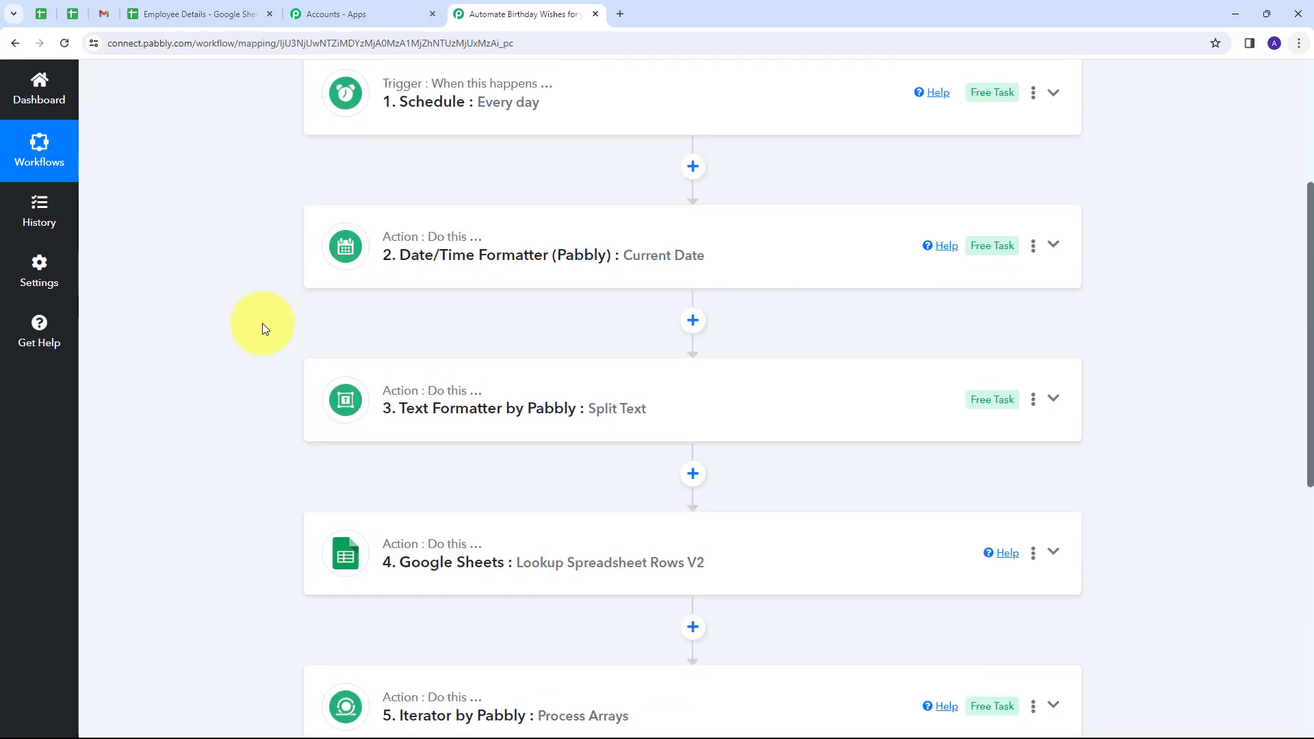
scroll(262, 323, "down", 4)
scroll(262, 324, "down", 4)
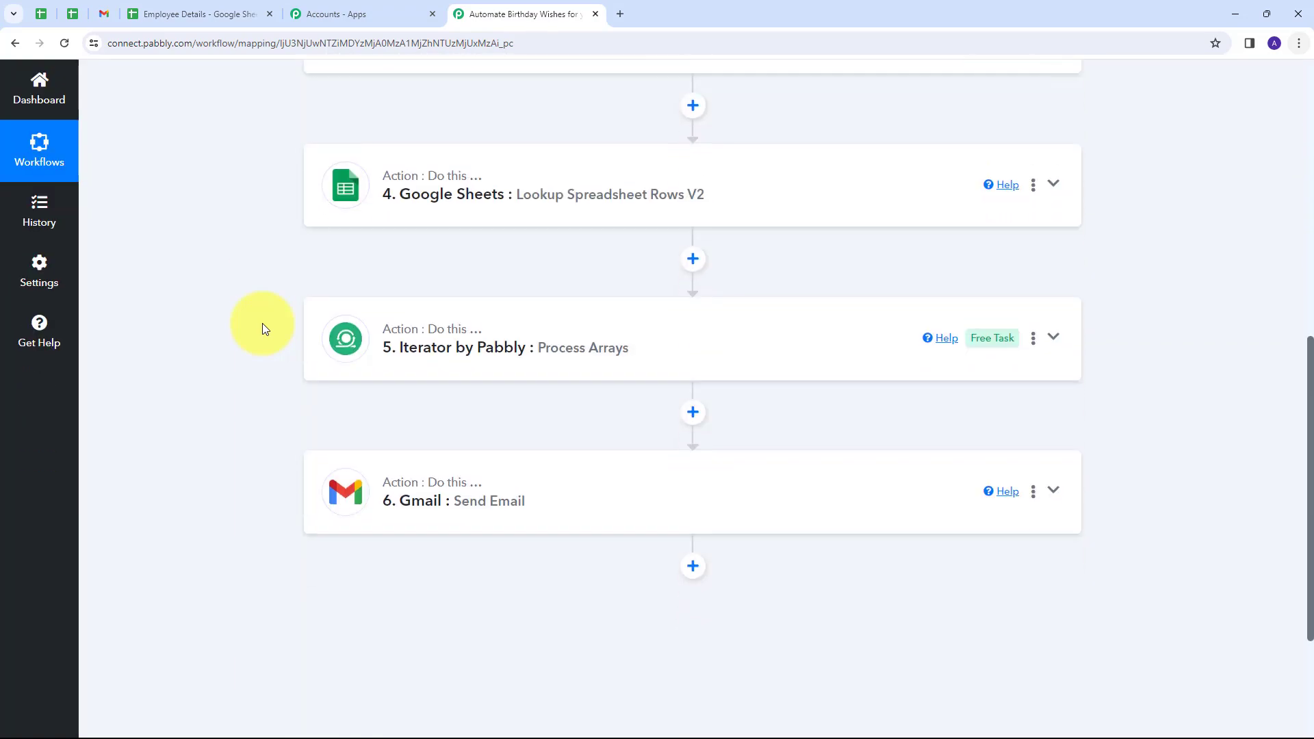
scroll(262, 325, "up", 6)
scroll(261, 323, "up", 2)
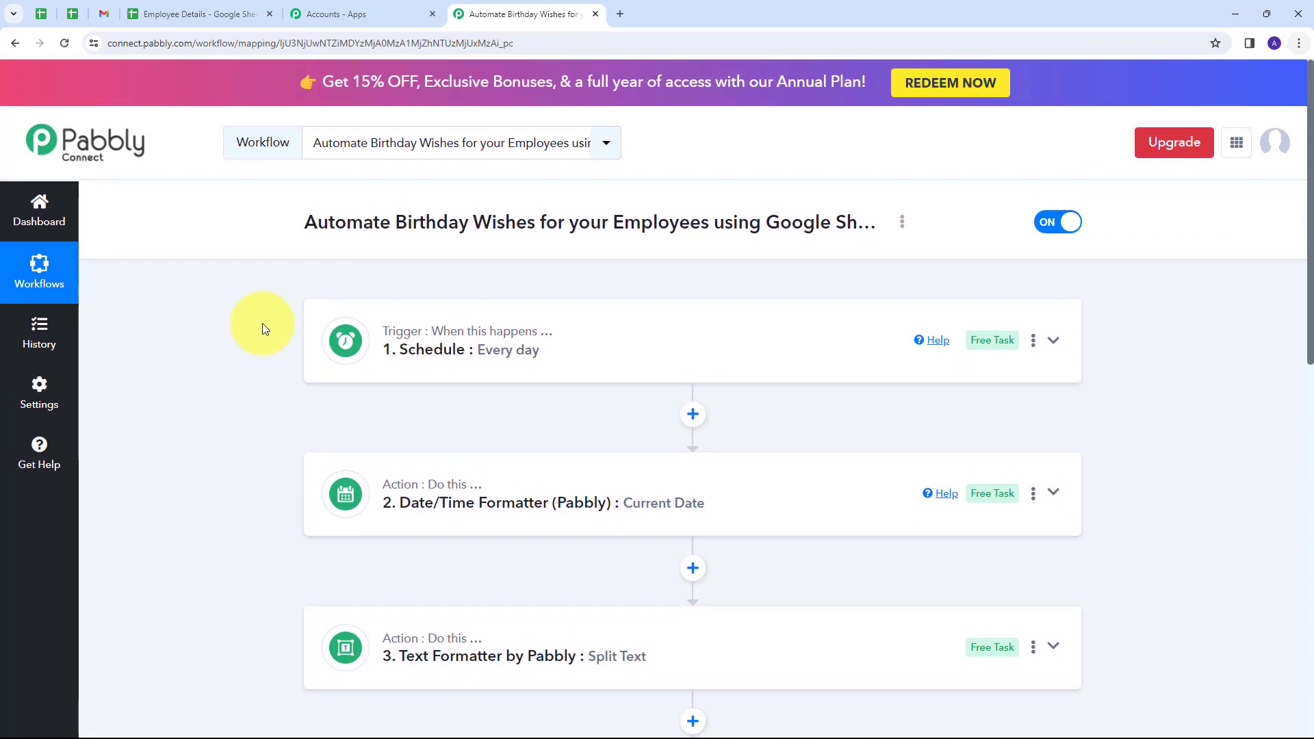
scroll(274, 322, "down", 2)
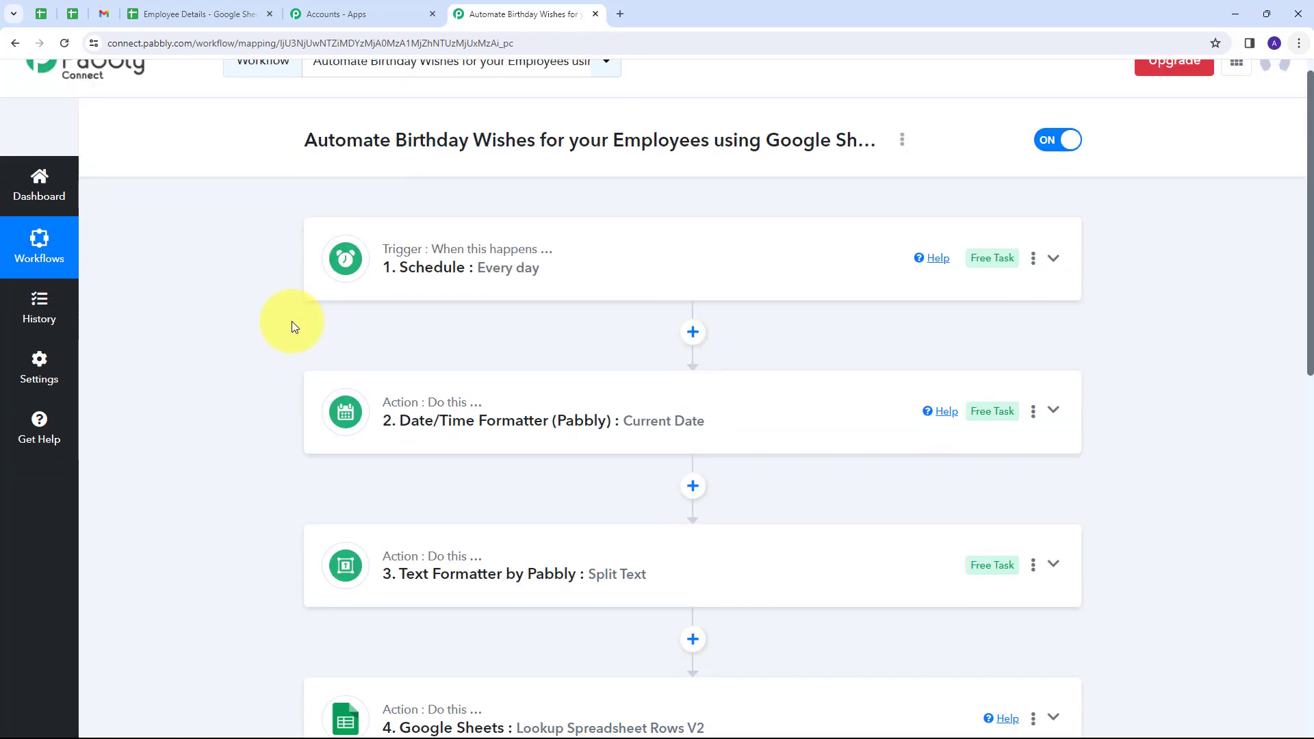
scroll(460, 377, "down", 2)
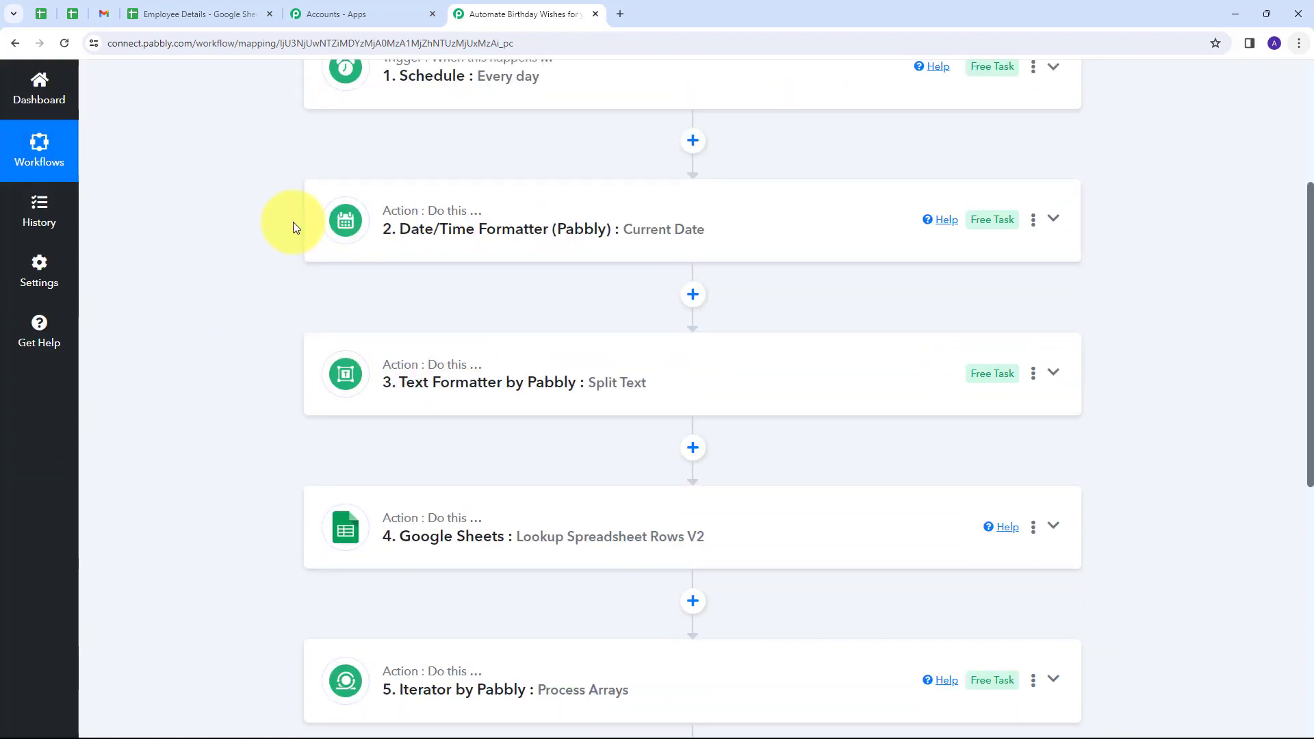
scroll(255, 214, "up", 1)
scroll(335, 329, "down", 2)
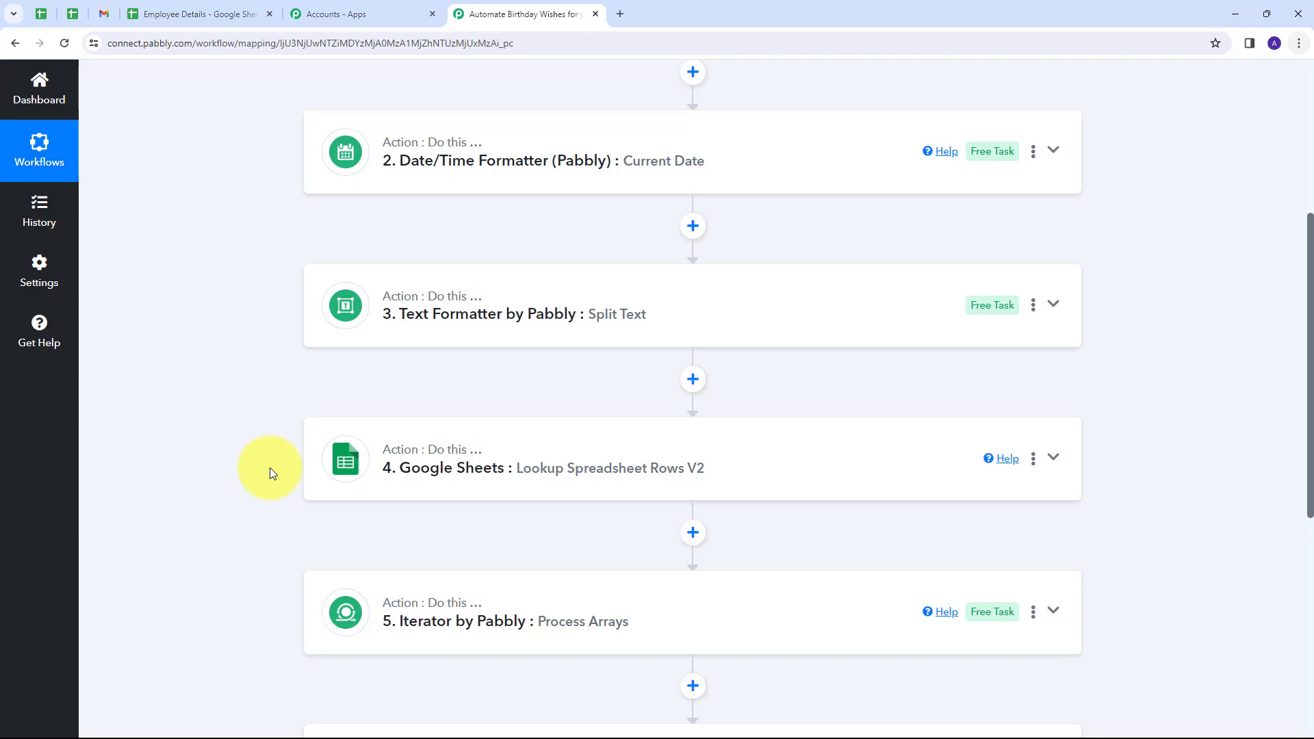
scroll(272, 466, "down", 3)
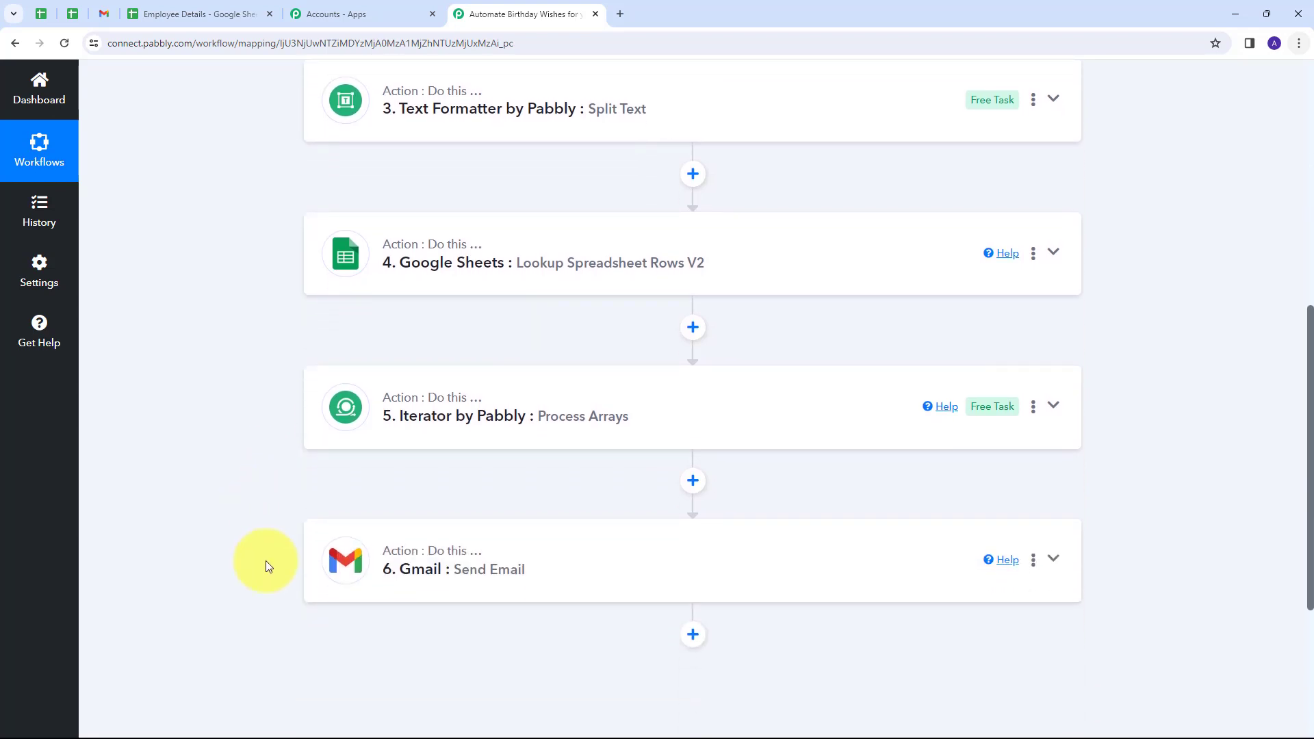
scroll(224, 405, "up", 8)
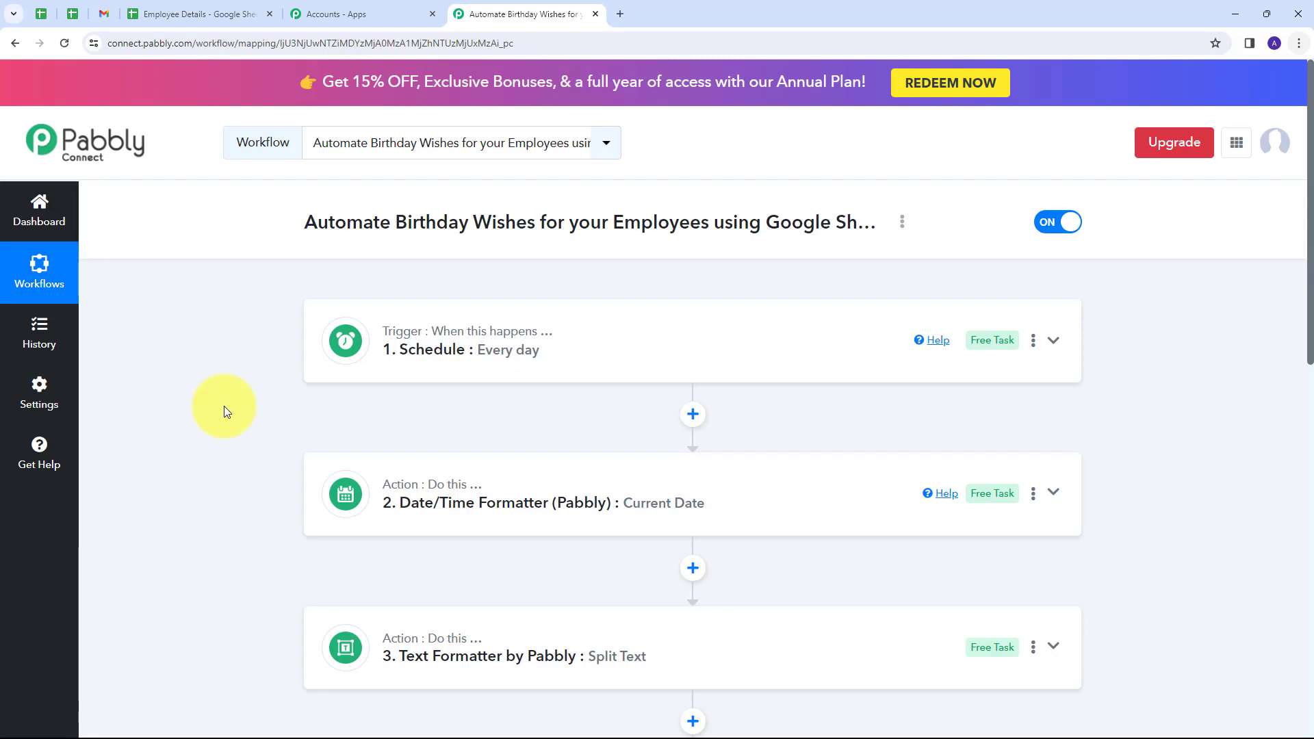
scroll(224, 406, "down", 1)
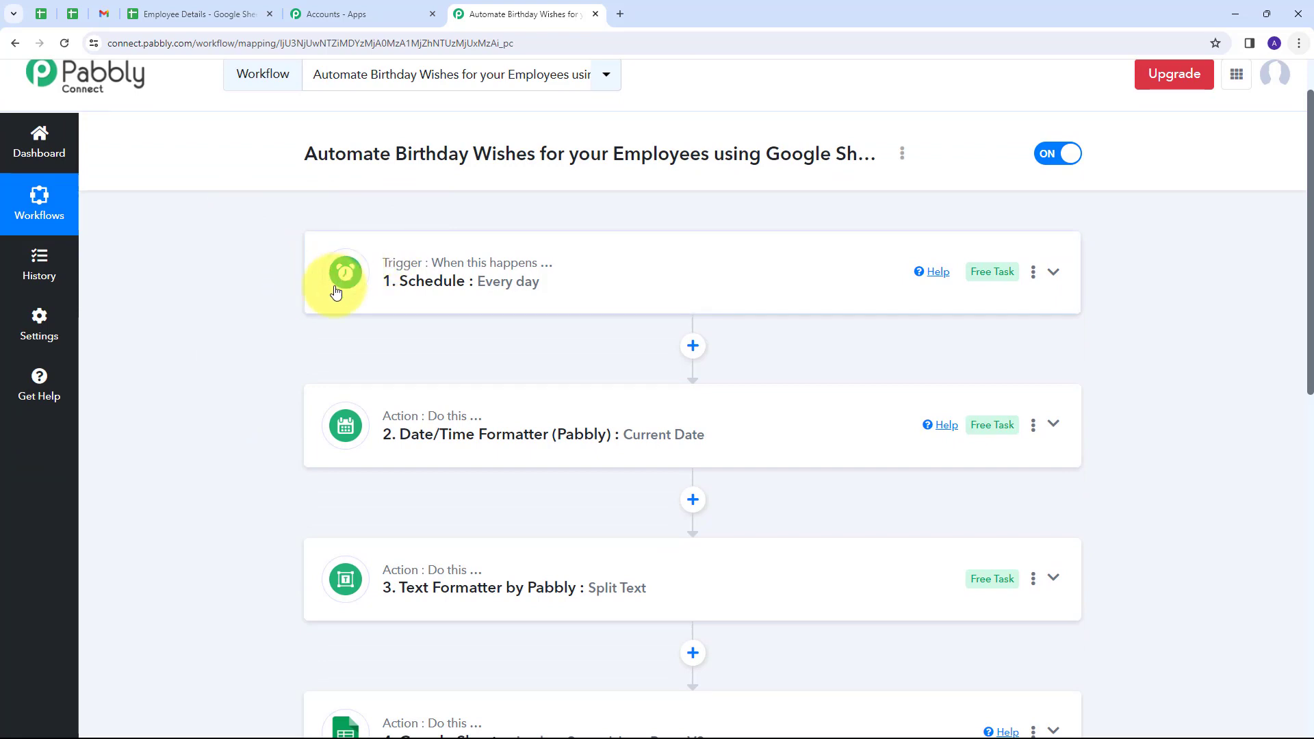
scroll(446, 298, "down", 1)
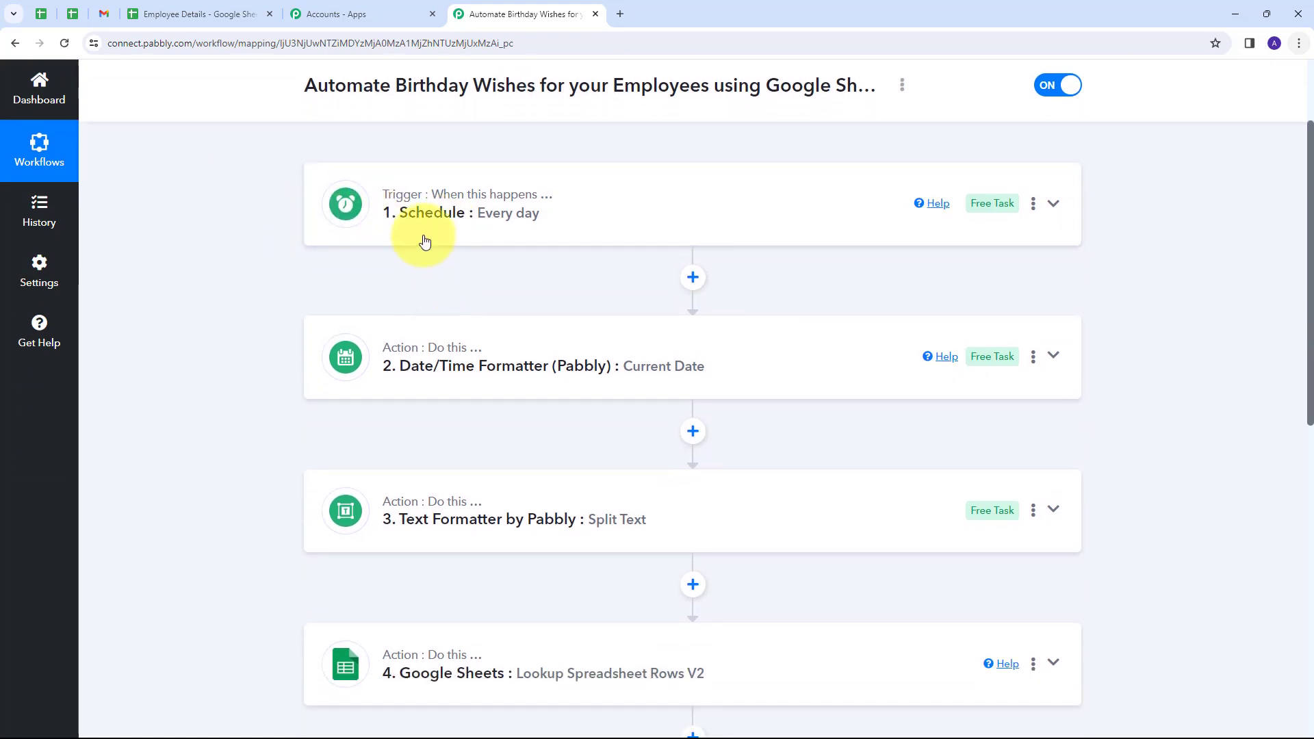
scroll(298, 206, "down", 1)
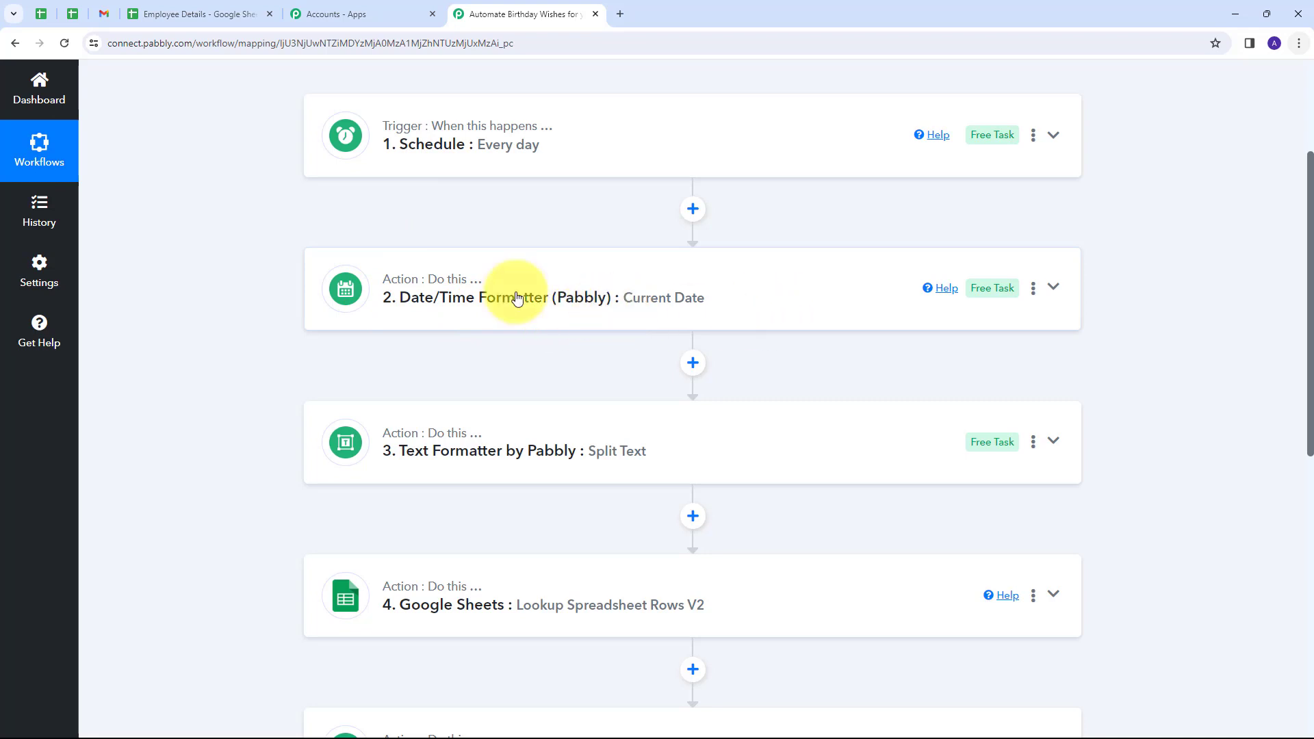
scroll(332, 257, "down", 2)
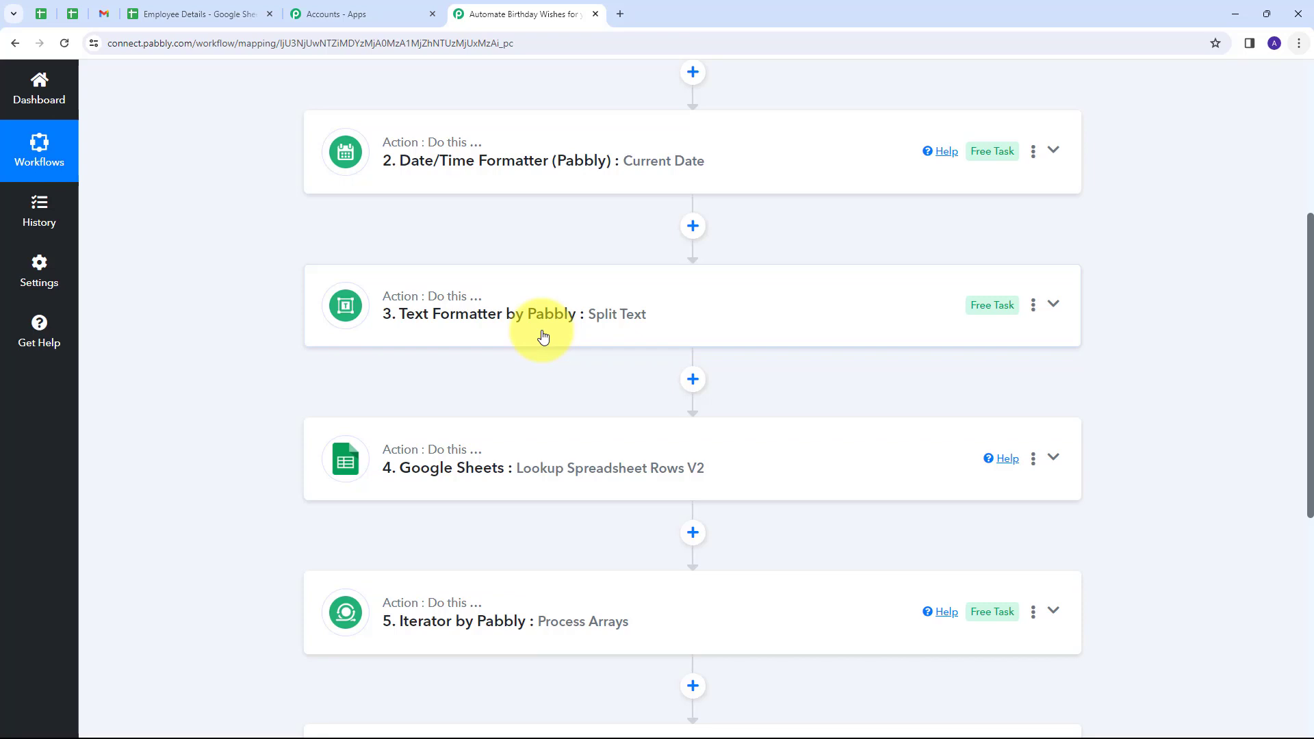
scroll(288, 312, "down", 2)
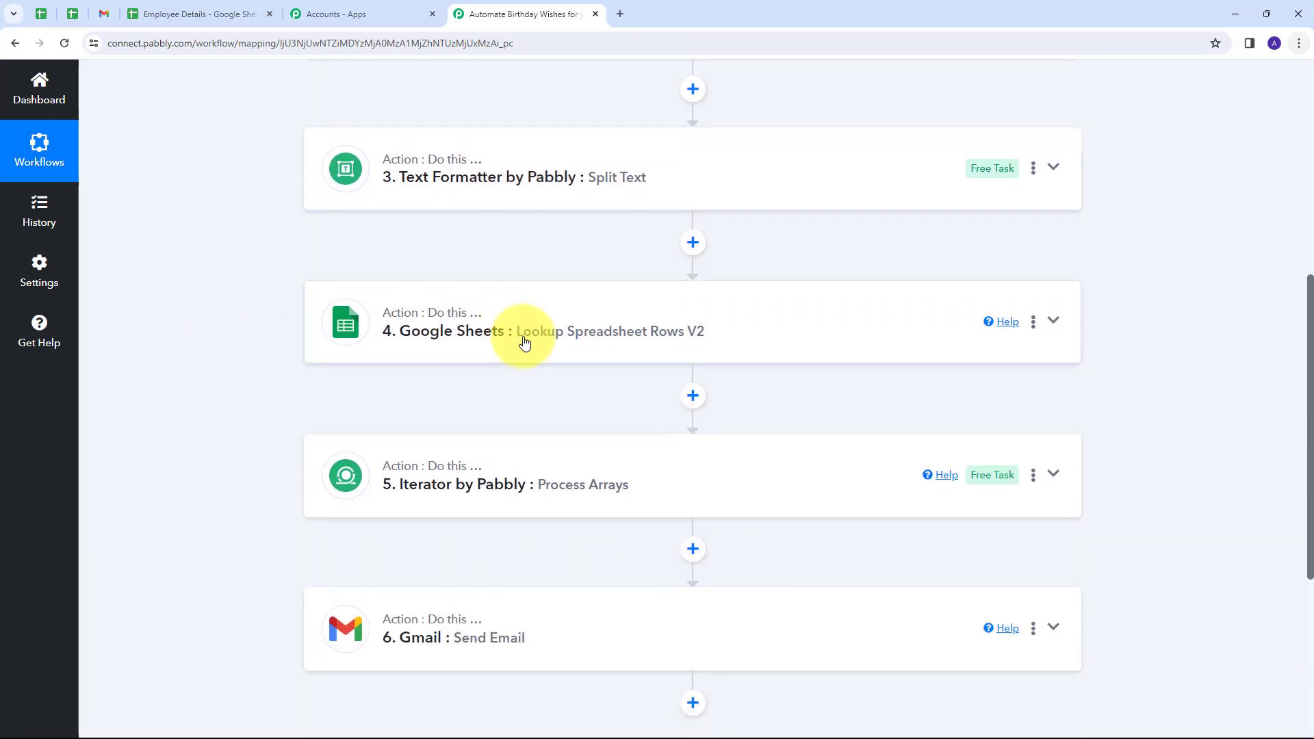
scroll(325, 318, "down", 1)
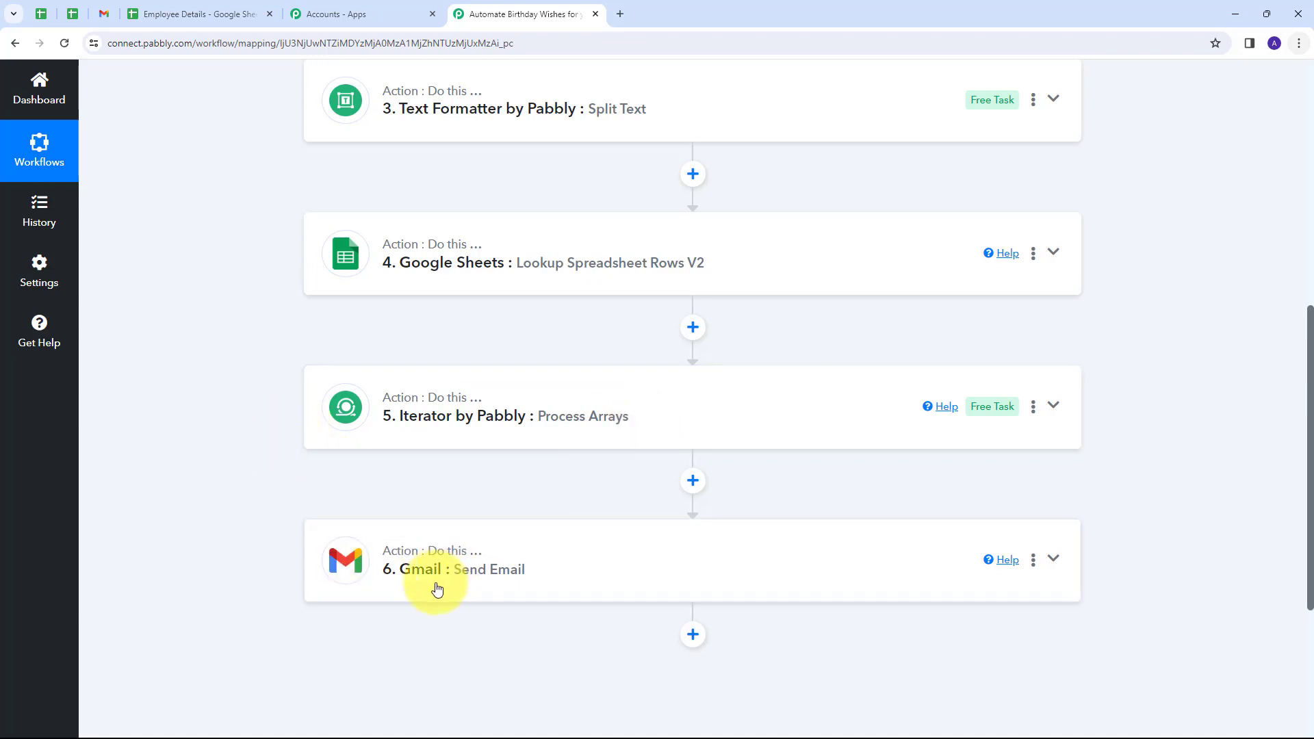
scroll(246, 442, "up", 6)
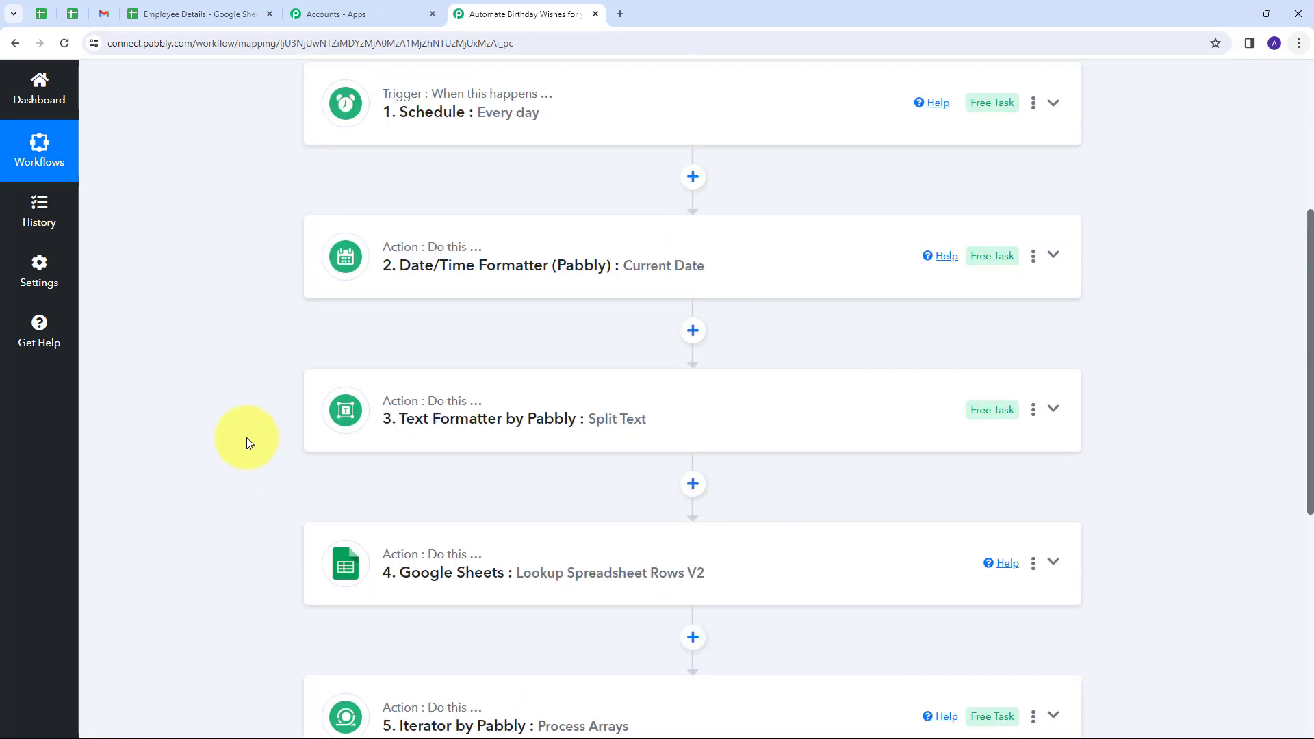
scroll(246, 437, "up", 3)
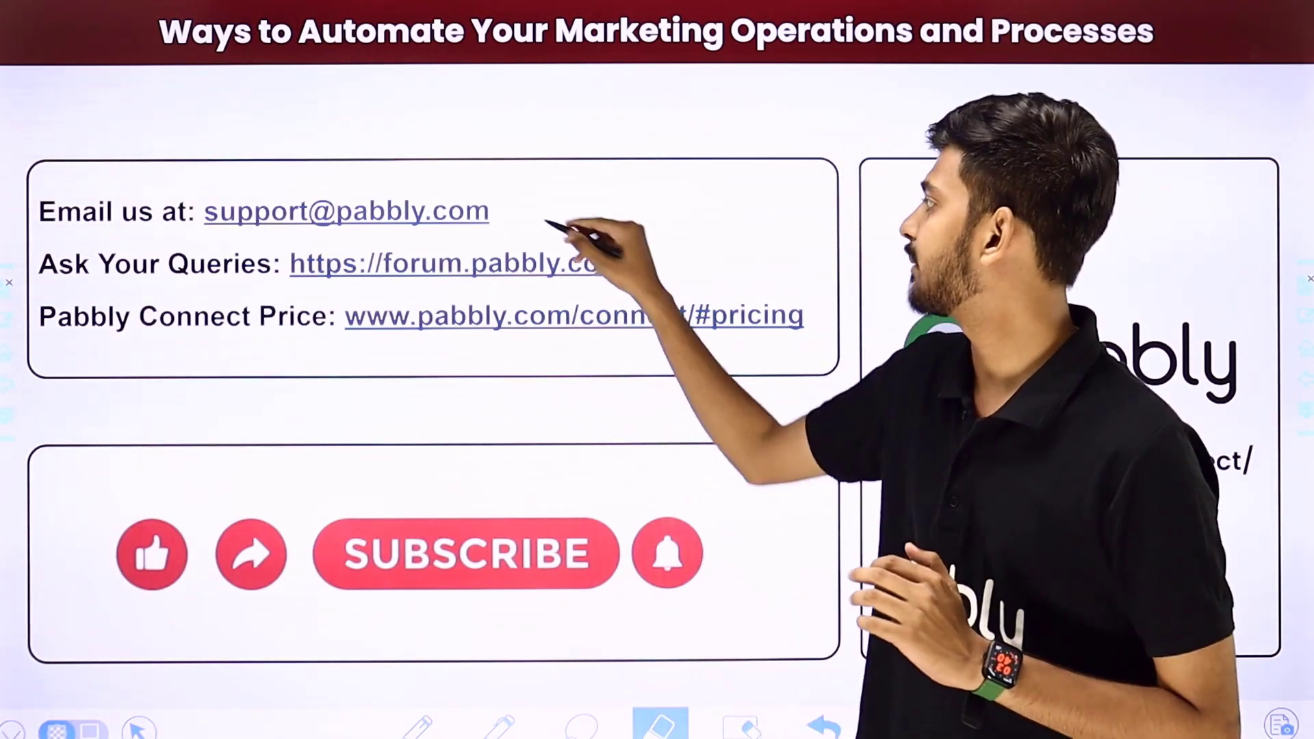
left_click_drag(527, 214, 630, 135)
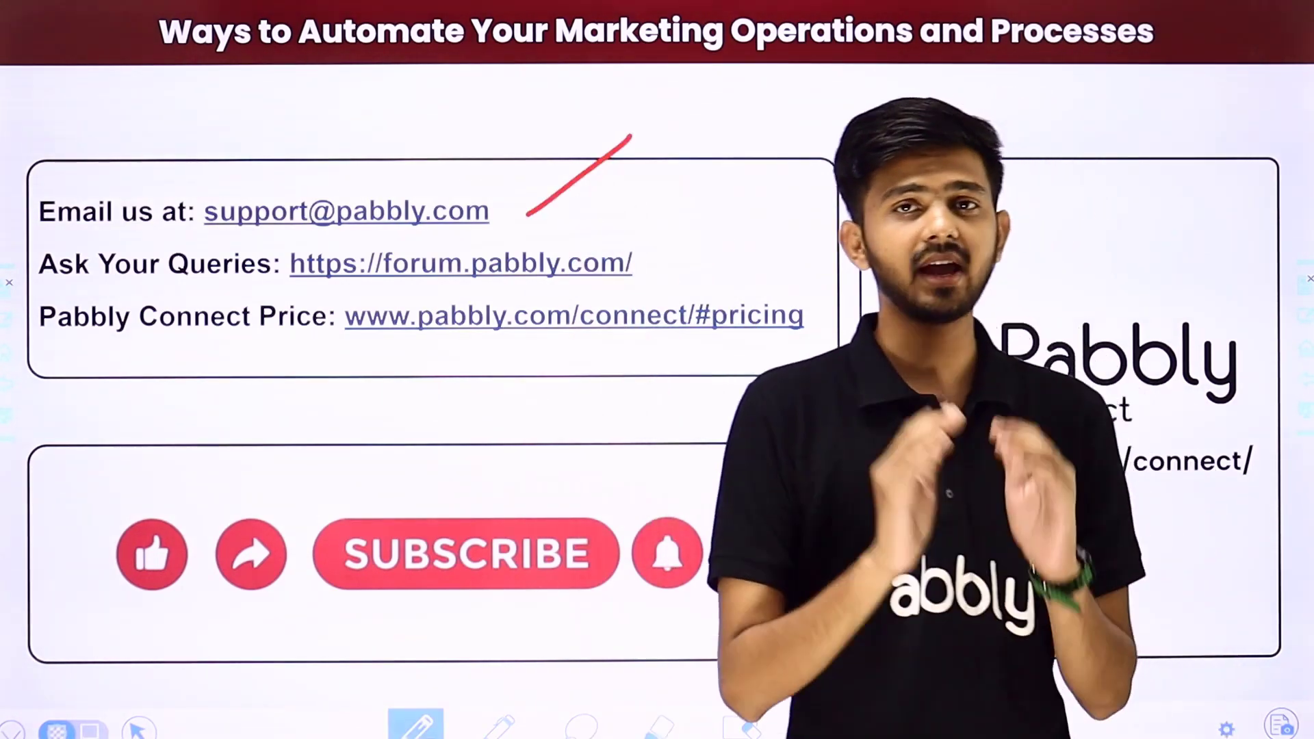